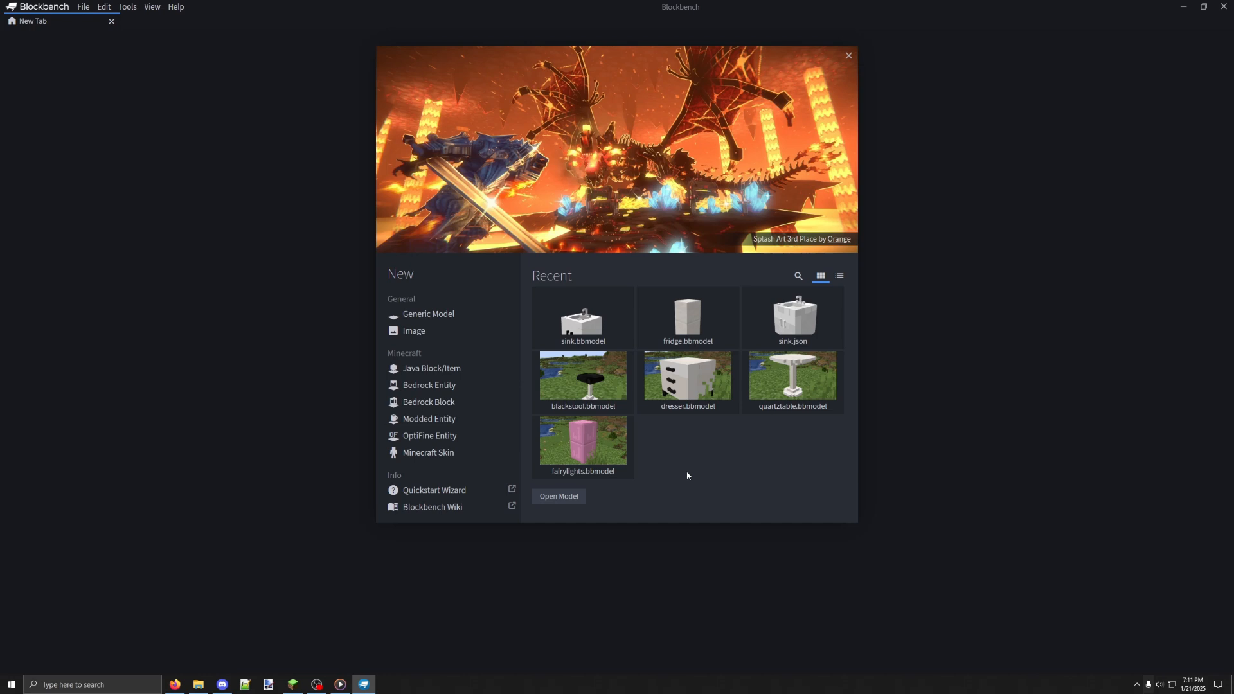
Create a new Java Block/Item model with the file name "glasstable"
click(463, 369)
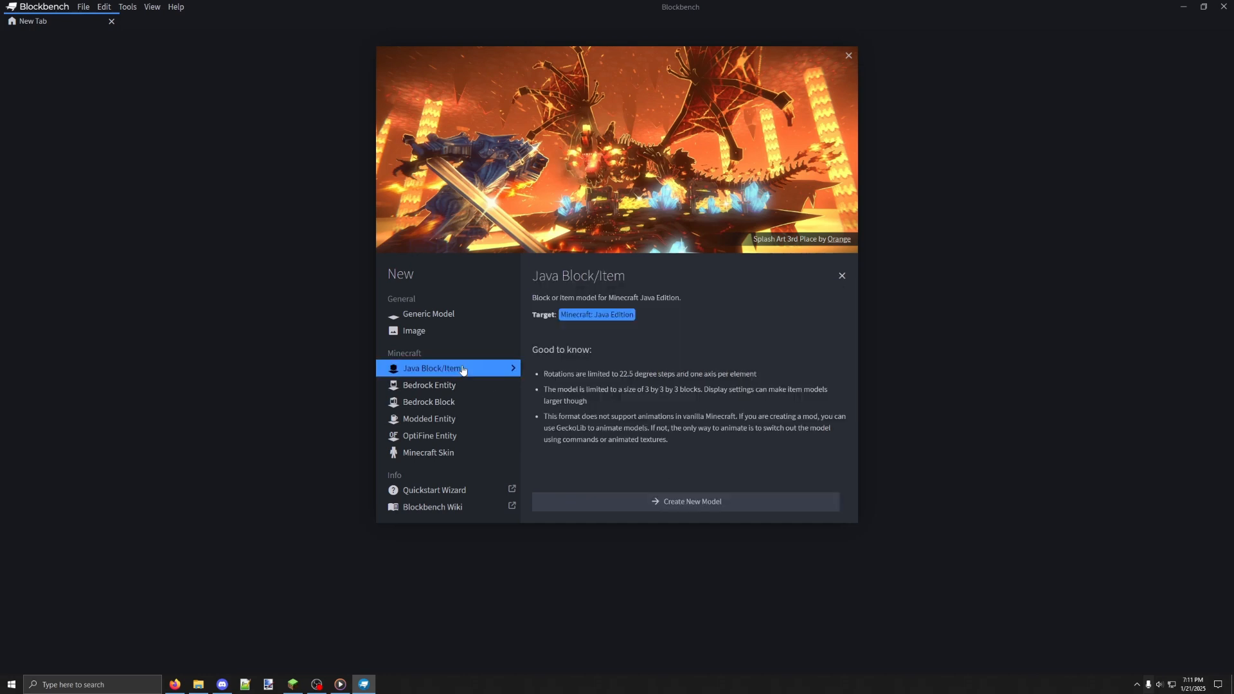
click(689, 501)
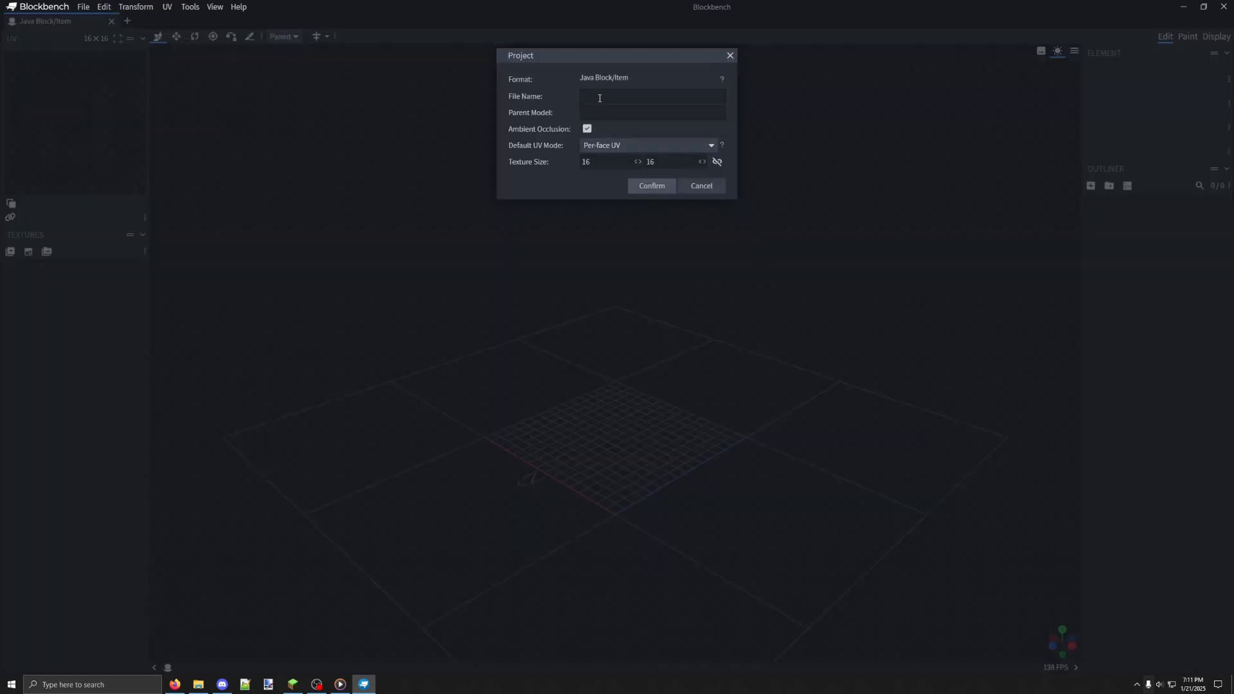
text(glasstable)
click(652, 187)
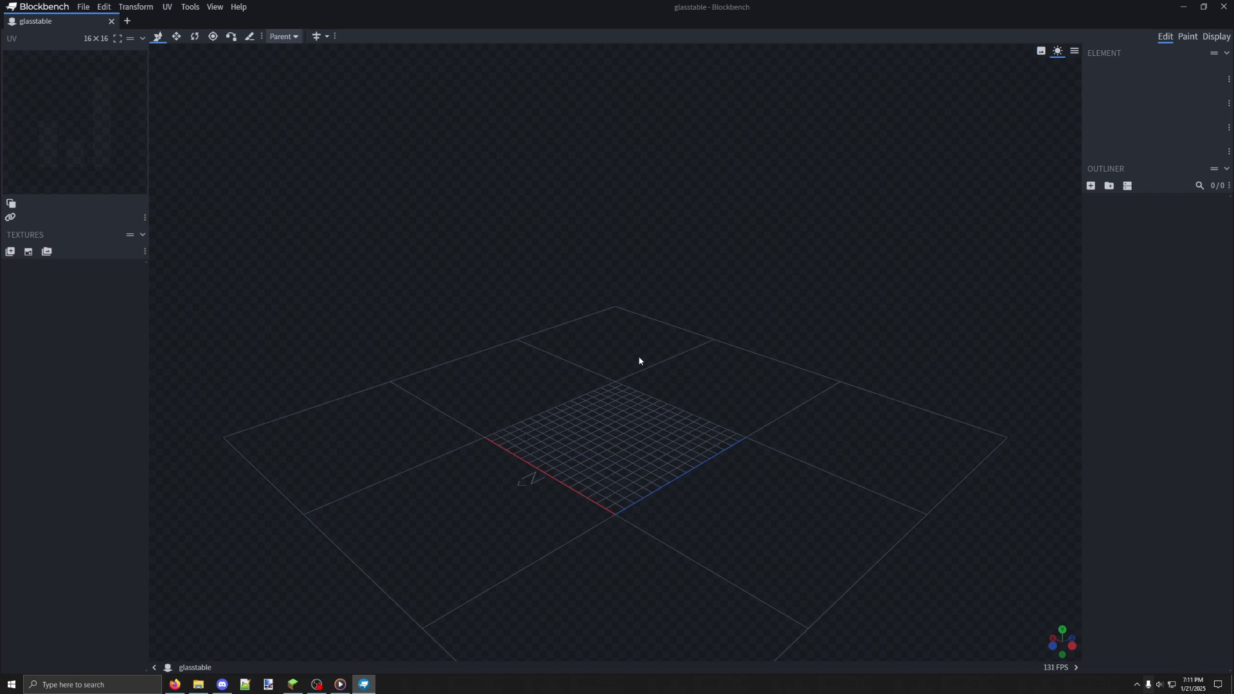
Examine the empty modelling grid from several angles and distances
scroll(637, 350, down, 2)
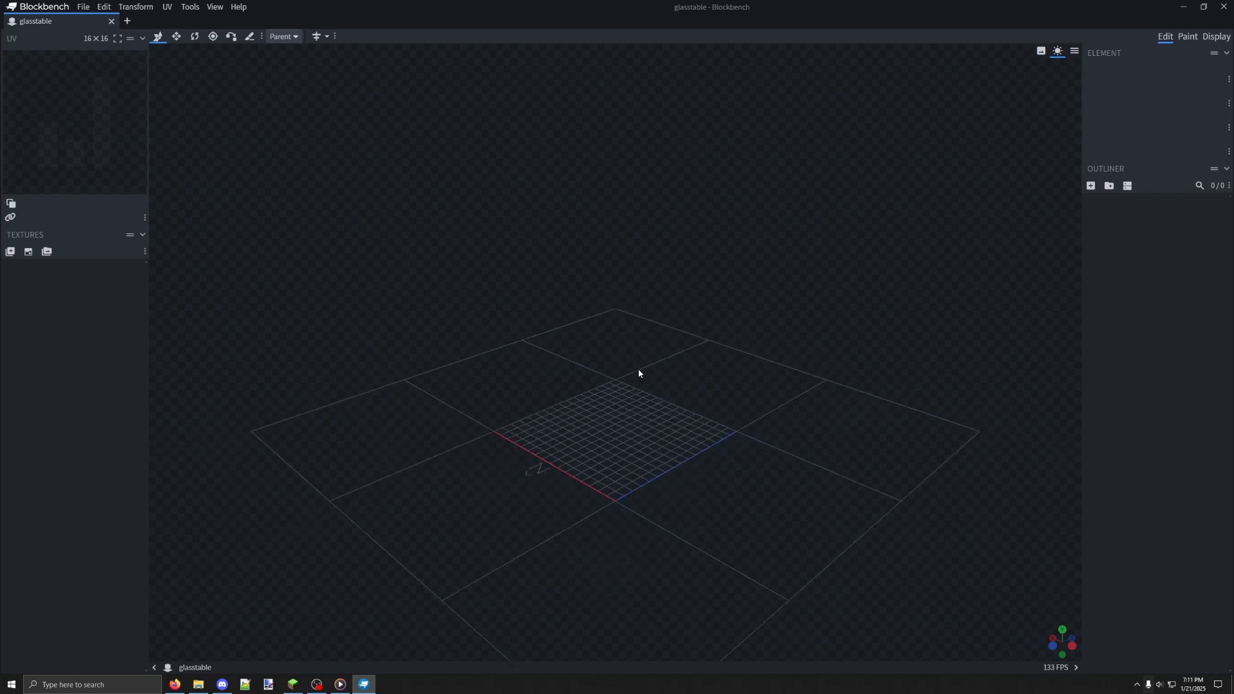
scroll(639, 373, down, 2)
scroll(640, 370, up, 2)
scroll(639, 368, down, 2)
scroll(638, 371, up, 1)
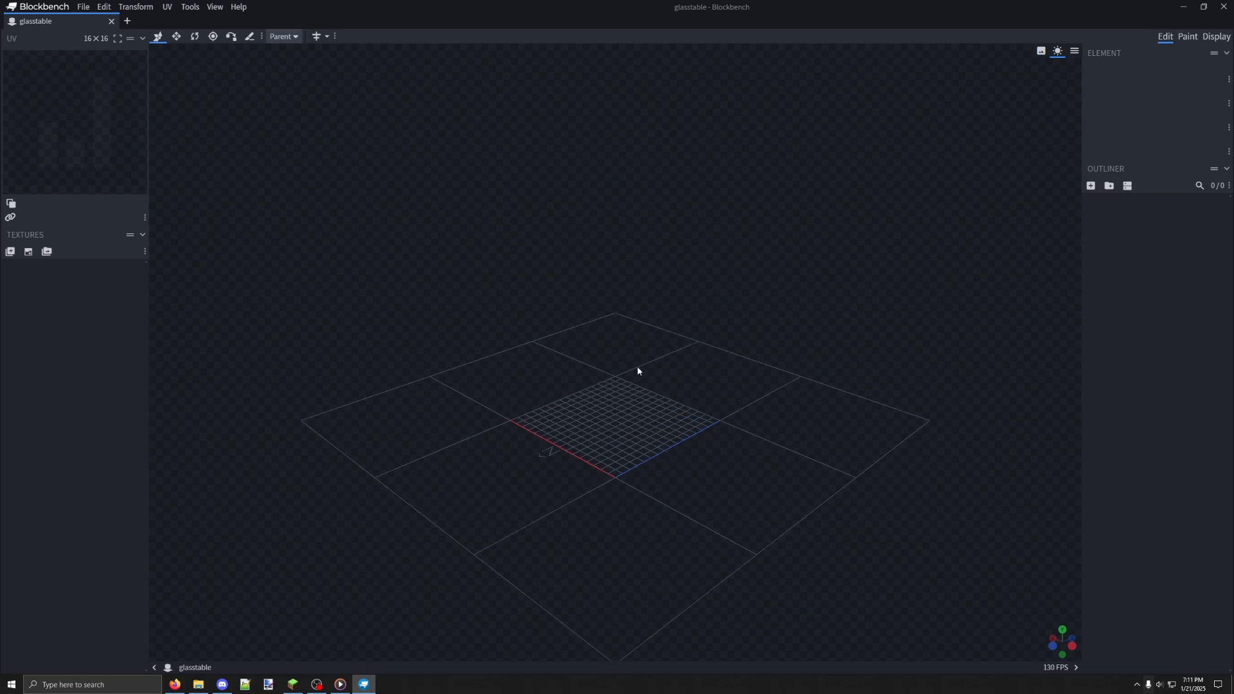
drag(654, 376, 543, 400)
scroll(578, 397, up, 4)
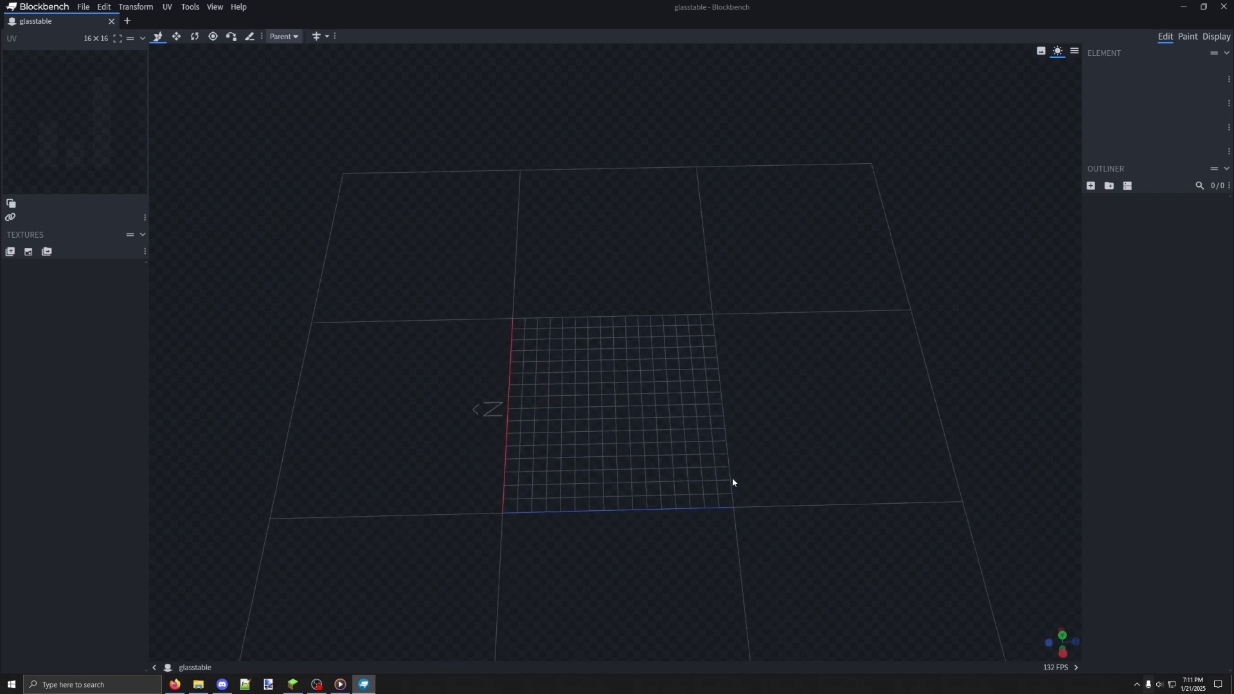
drag(537, 486, 621, 396)
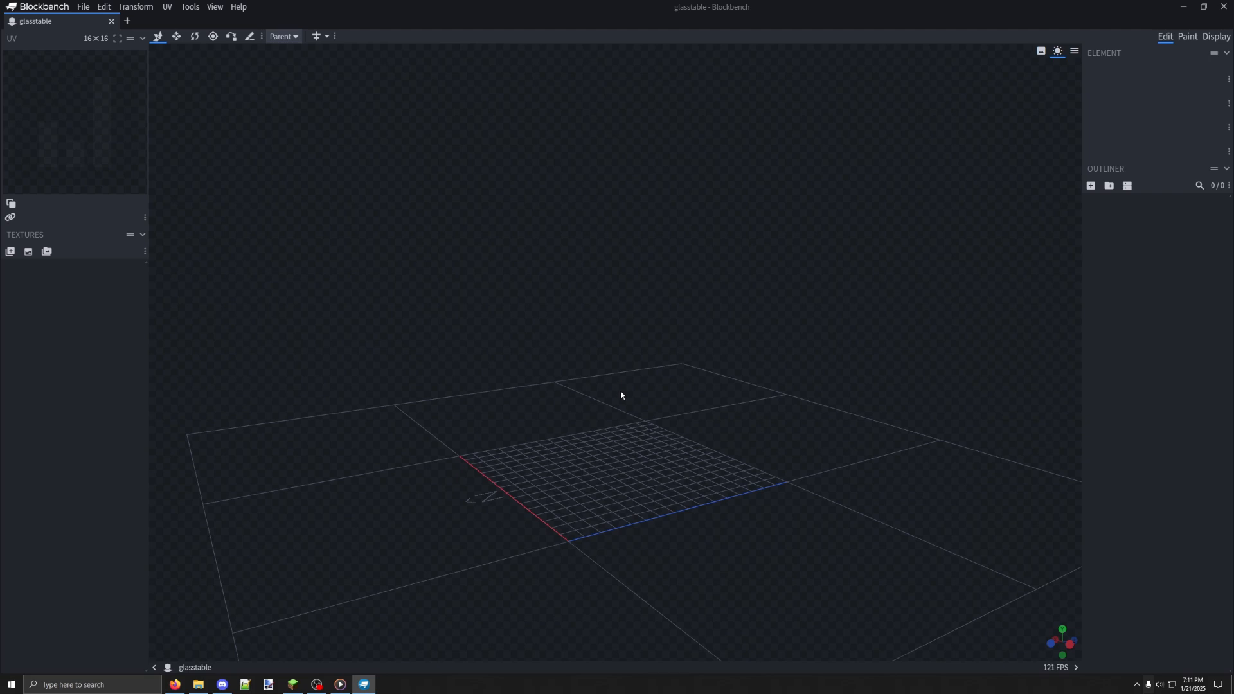
Add a cube to the model at the grid's origin corner
click(1091, 185)
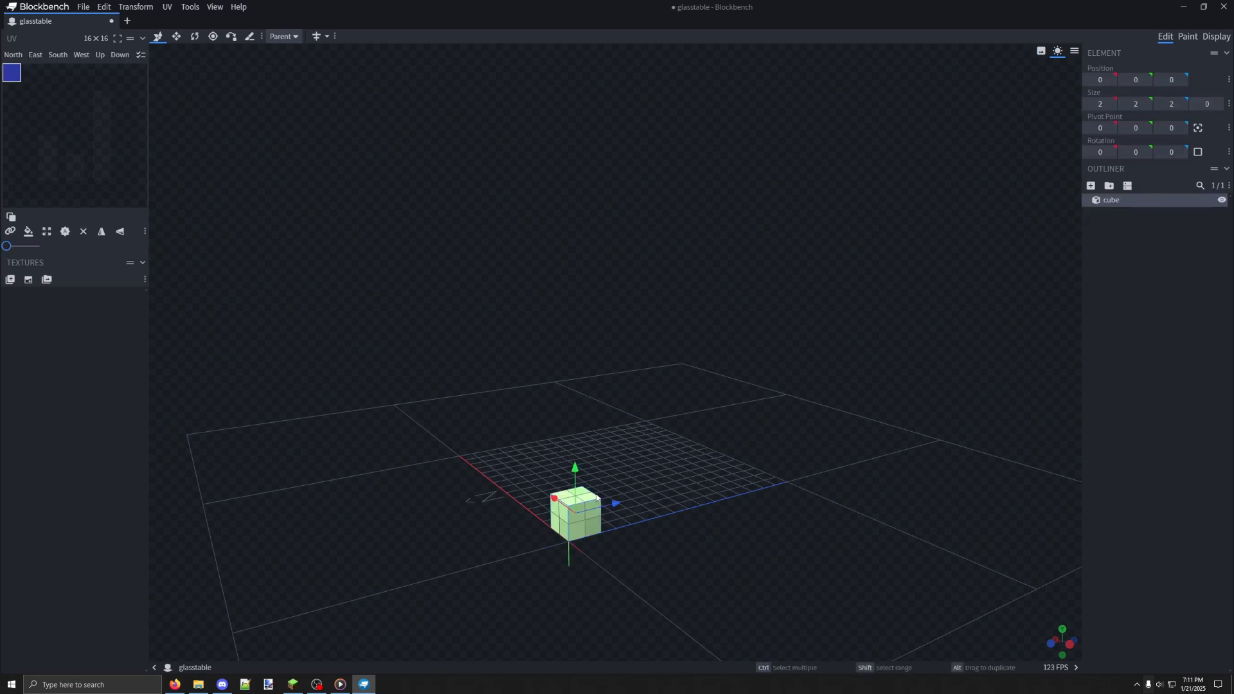
drag(656, 473, 712, 424)
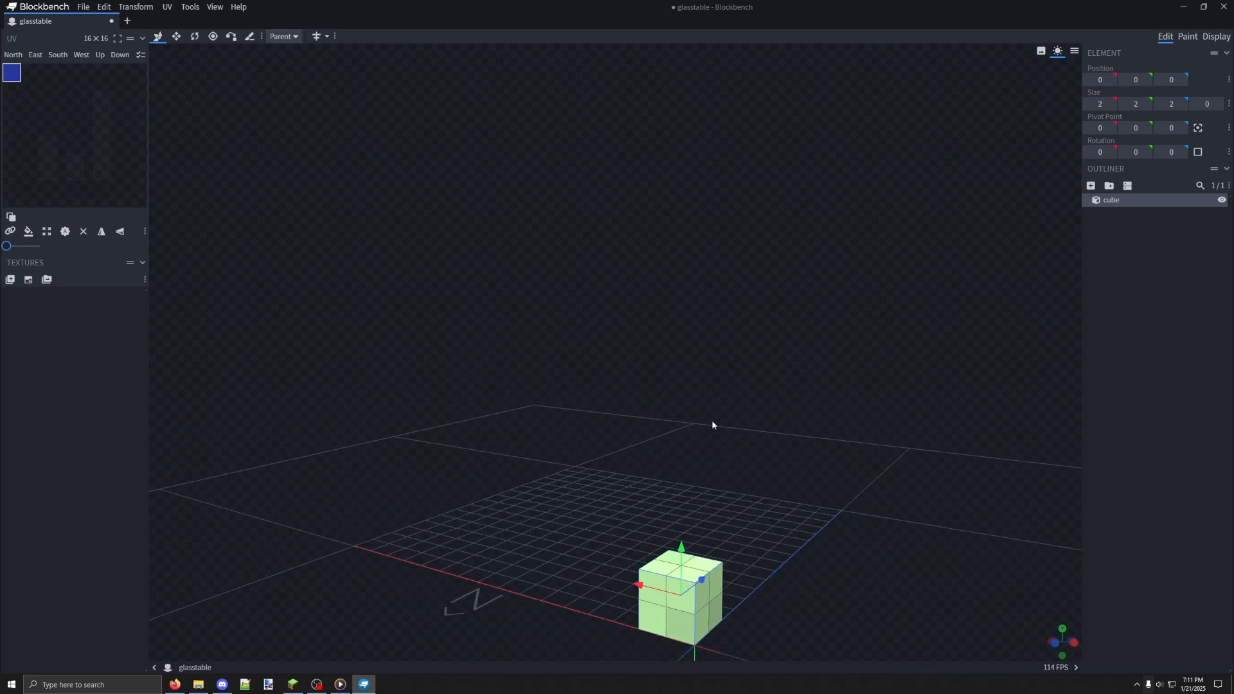
scroll(711, 462, down, 1)
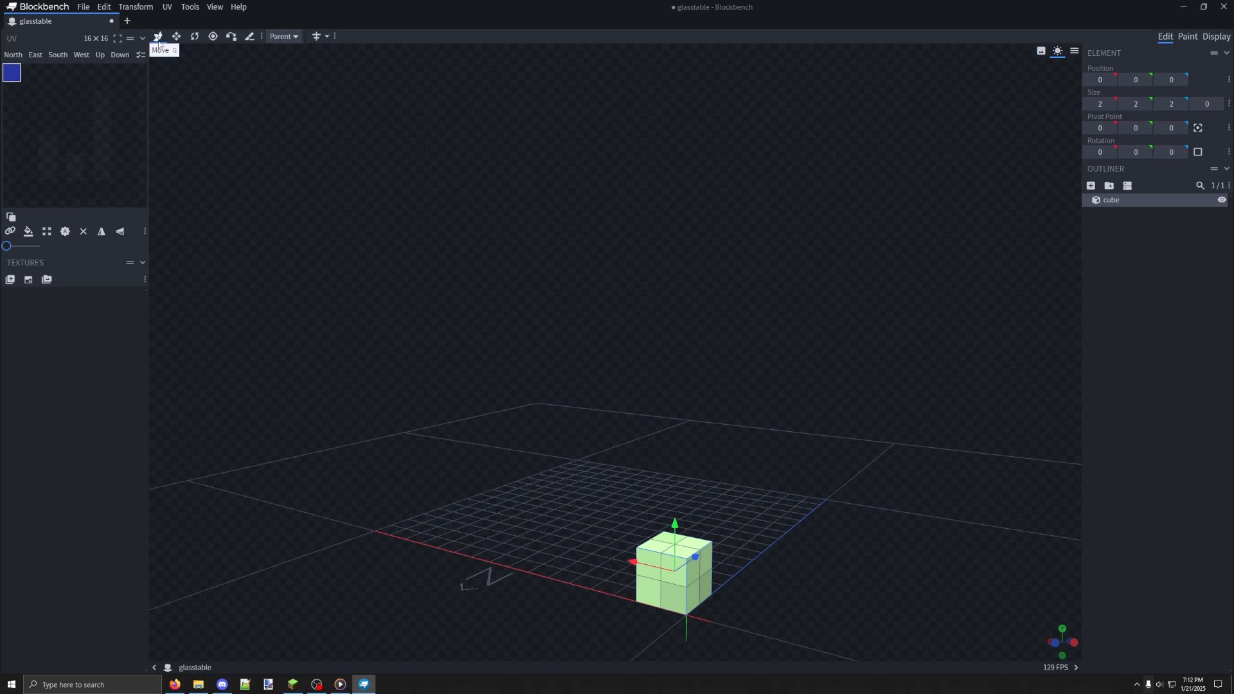
Try shifting the cube along the X axis with the Move tool and undo it
drag(633, 562, 733, 498)
key(ctrl+z)
key(ctrl+z)
Try stretching the cube to a length of 6 along Z with the Resize tool and undo it
click(172, 42)
drag(551, 367, 494, 593)
drag(477, 467, 610, 439)
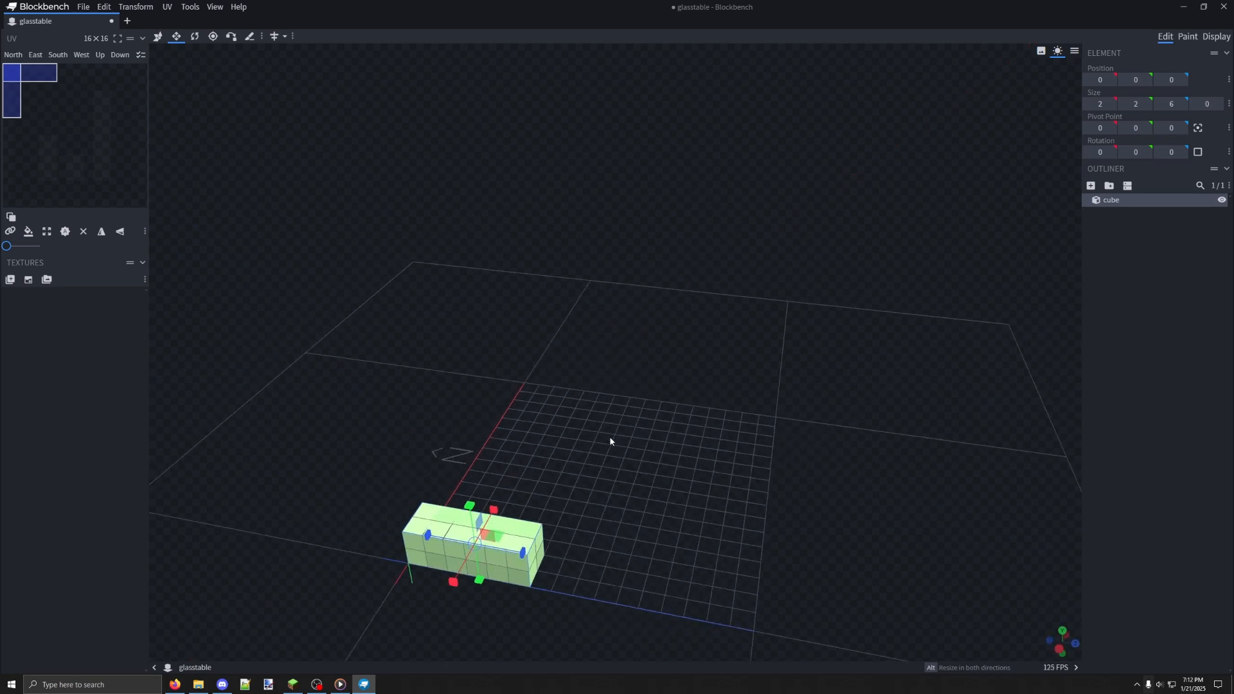
key(ctrl+z)
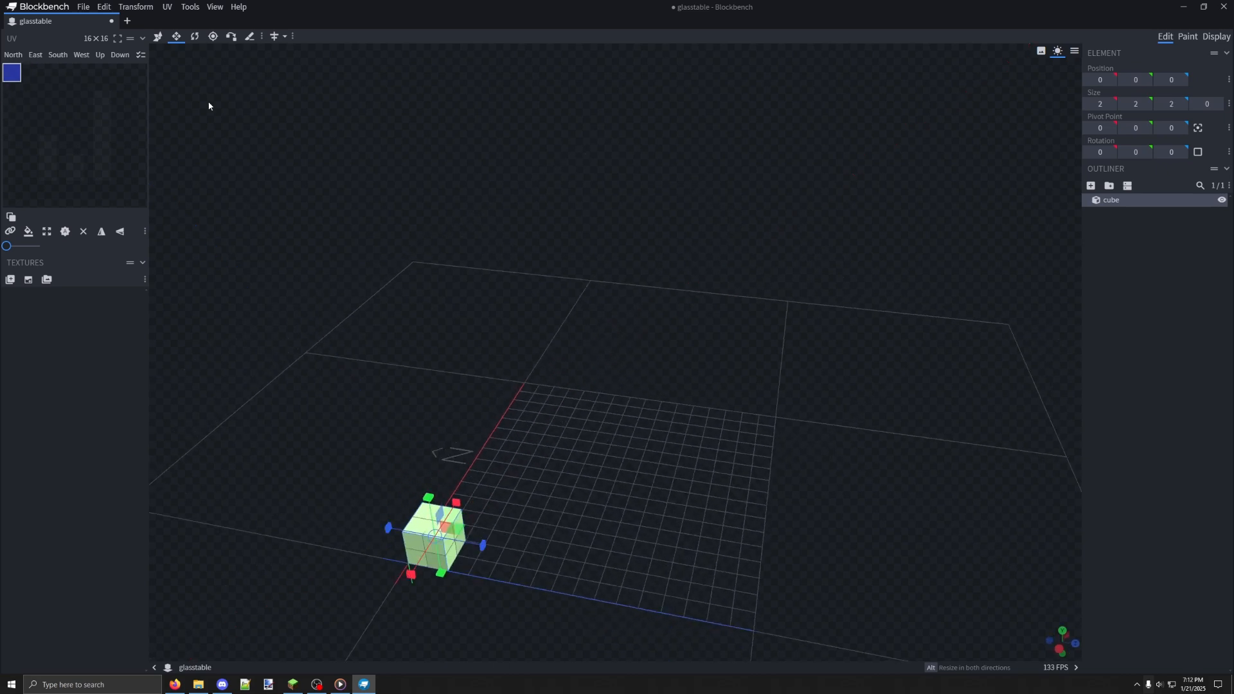
Try rotating the cube 45 degrees about the Y axis with the Rotate tool
click(194, 36)
drag(525, 550, 404, 526)
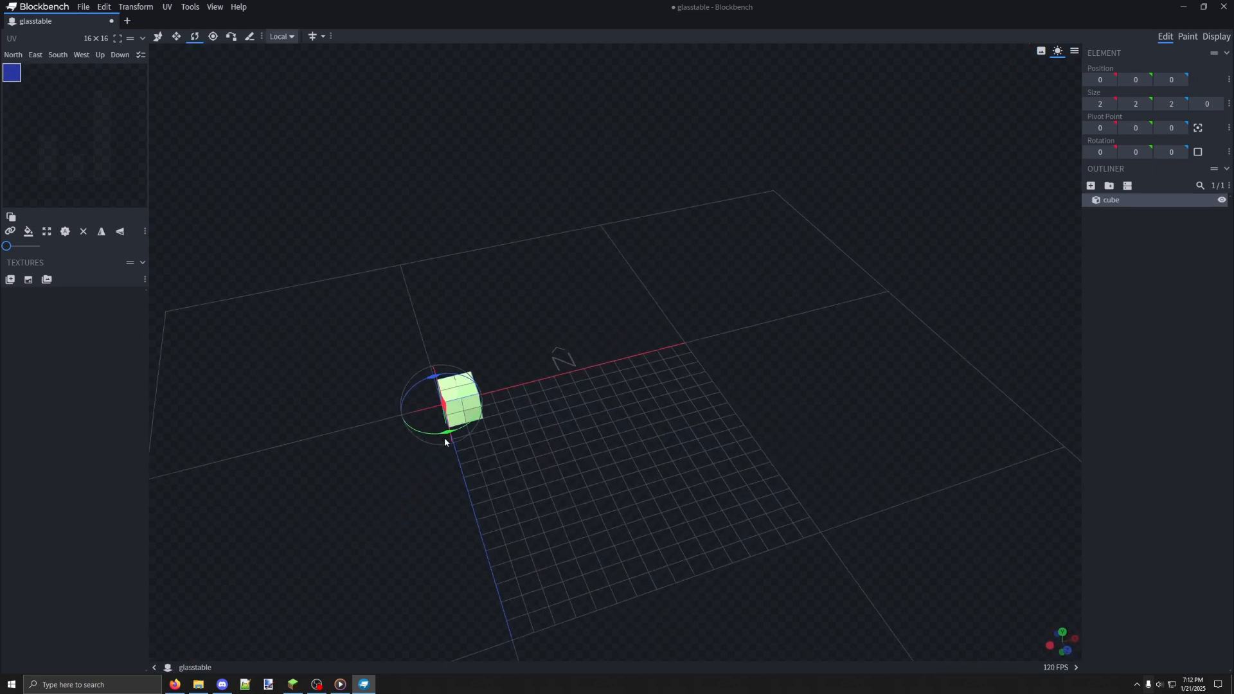
drag(447, 434, 487, 430)
drag(519, 440, 560, 426)
drag(519, 465, 532, 440)
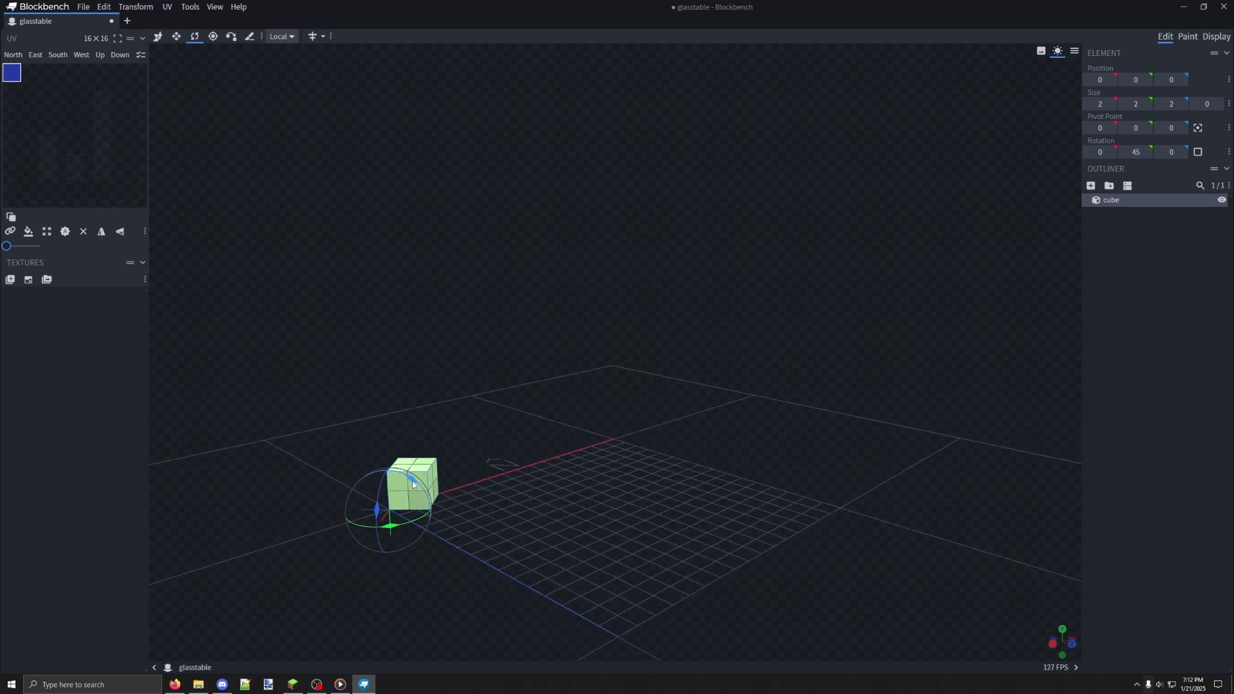
Try rotating the cube -22.5 degrees about the X axis, and undo both rotations
drag(412, 480, 390, 464)
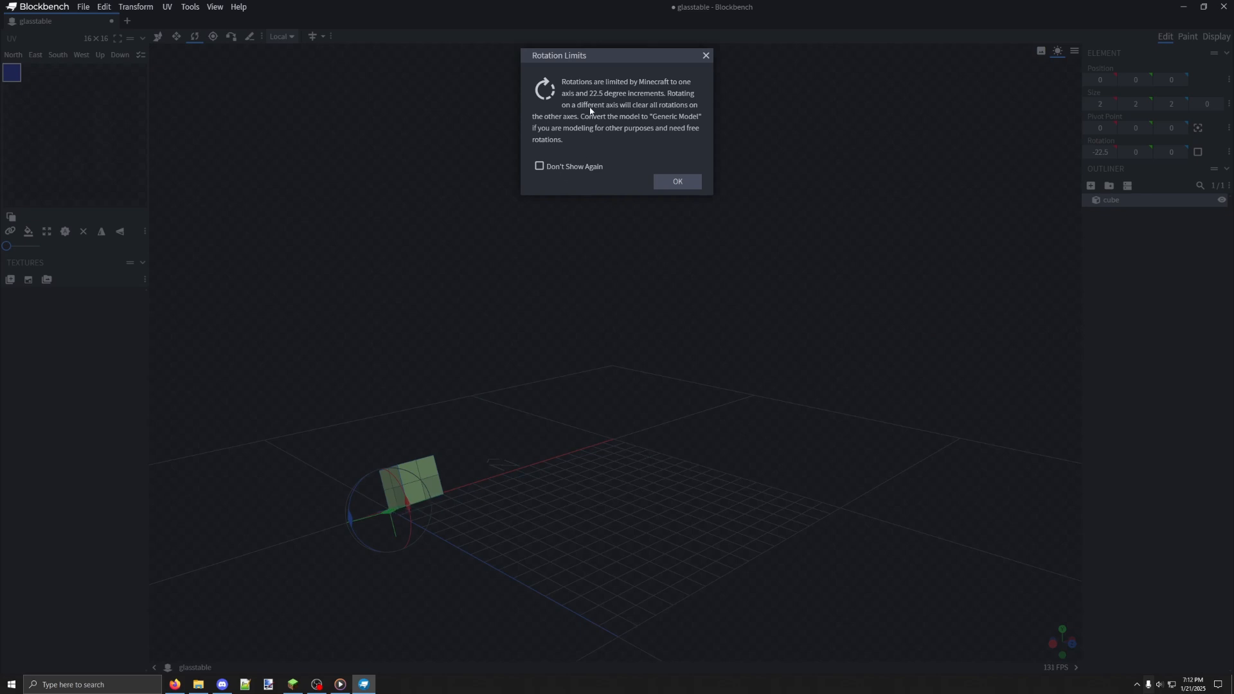
click(669, 183)
drag(473, 330, 633, 351)
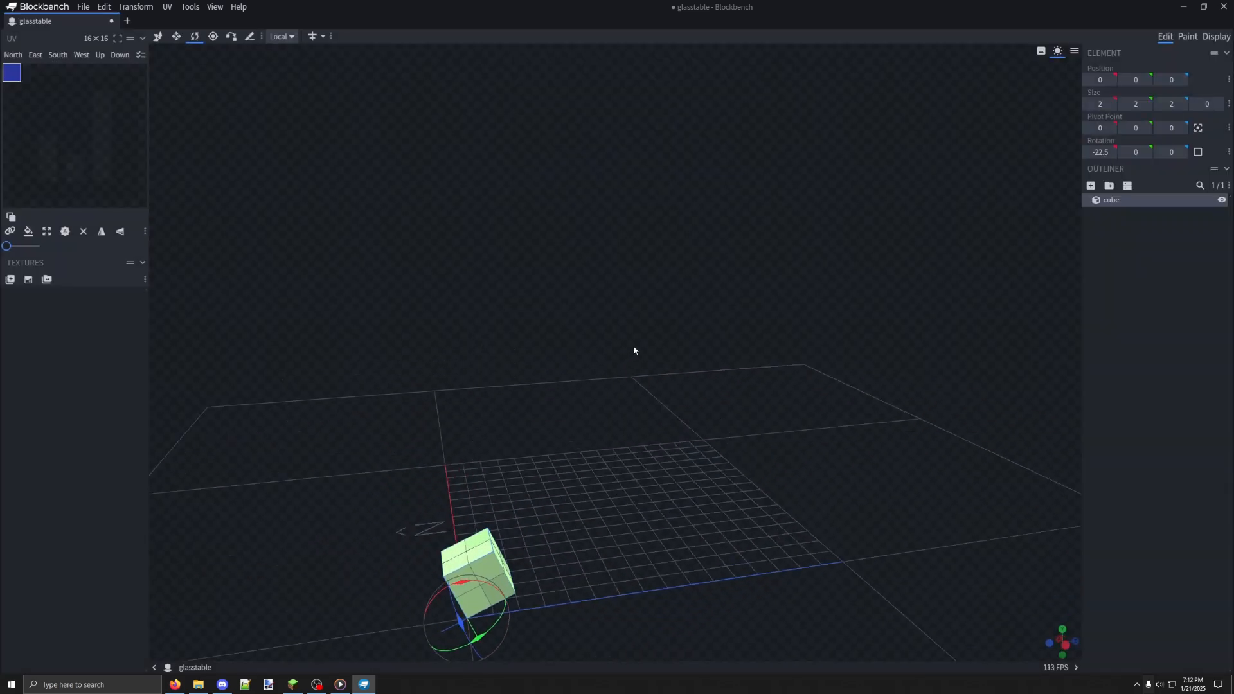
drag(479, 345, 312, 400)
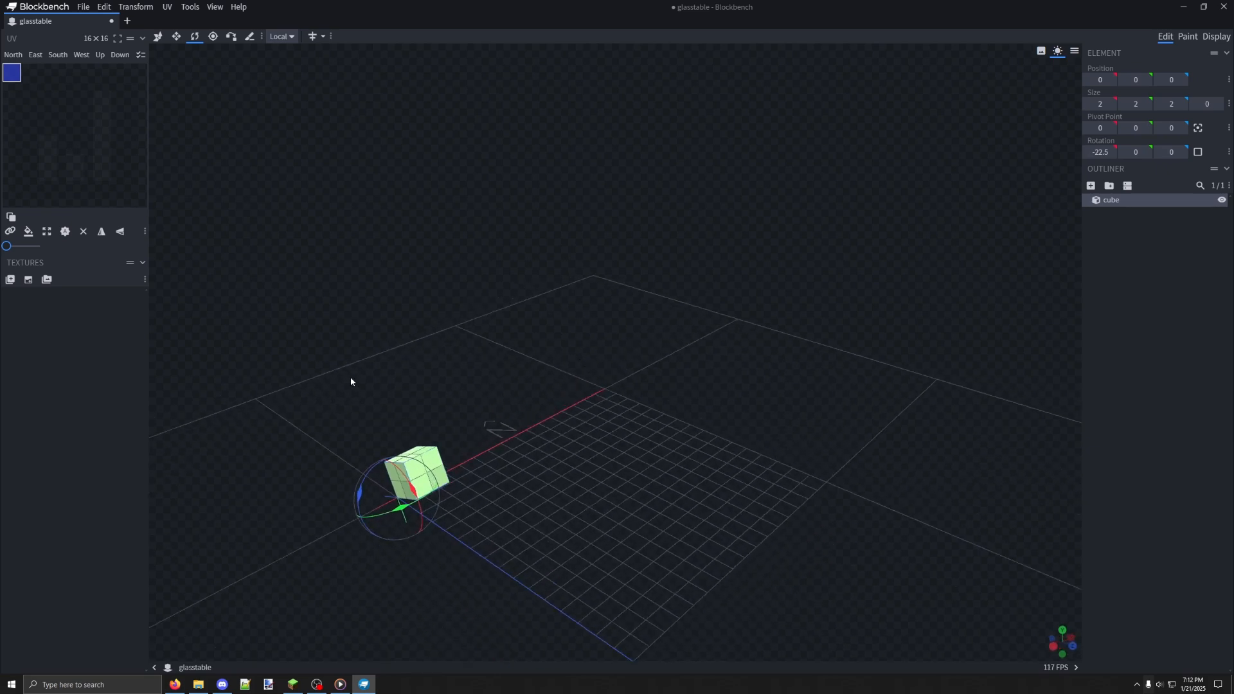
key(ctrl+z)
key(ctrl+z)
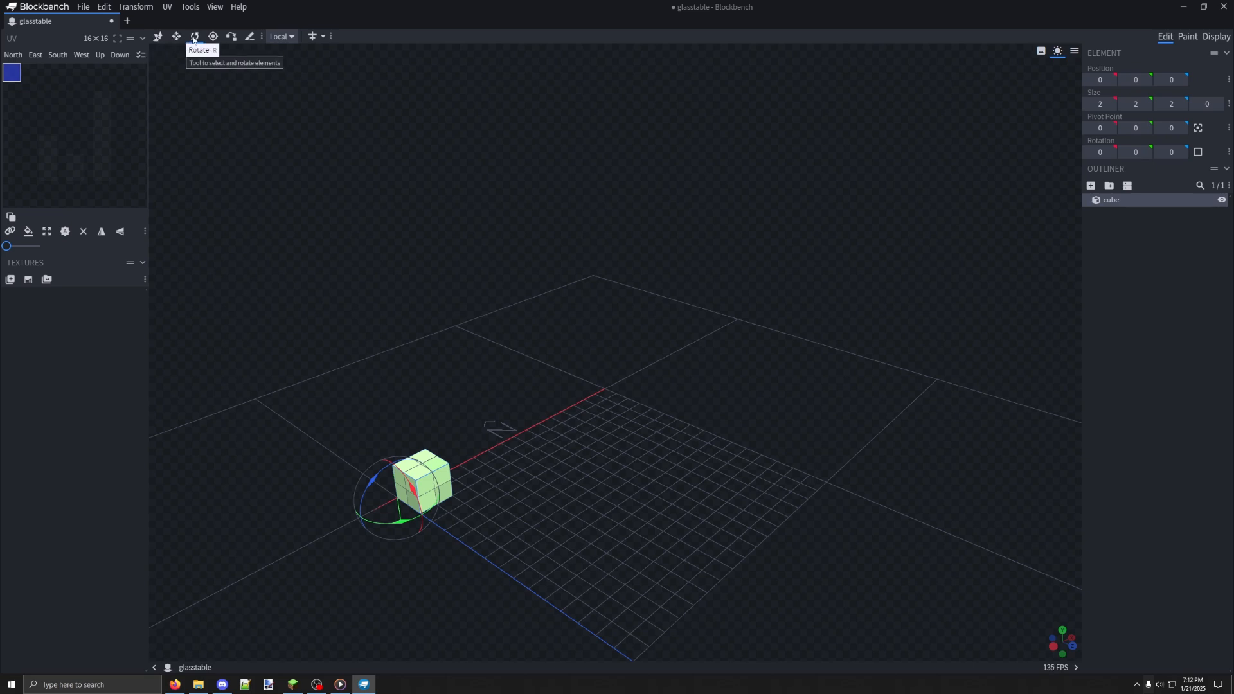
Set the cube's X size to 1 and its Y size to 16
key(g)
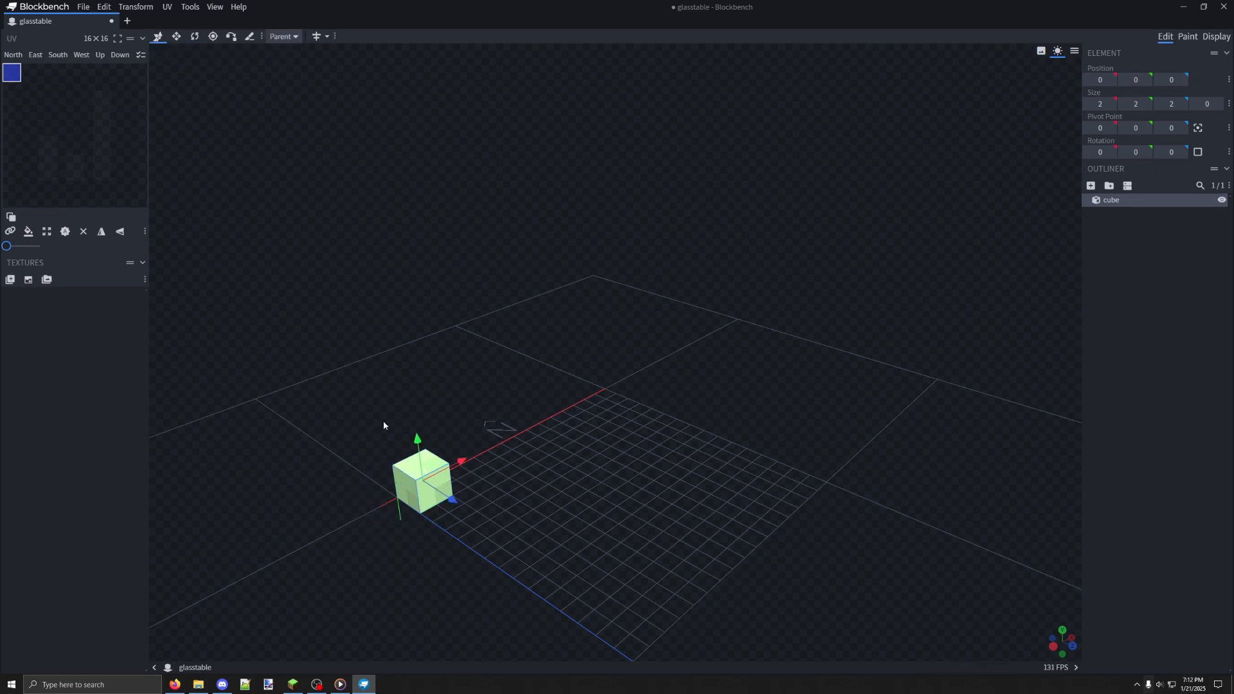
drag(530, 342, 358, 347)
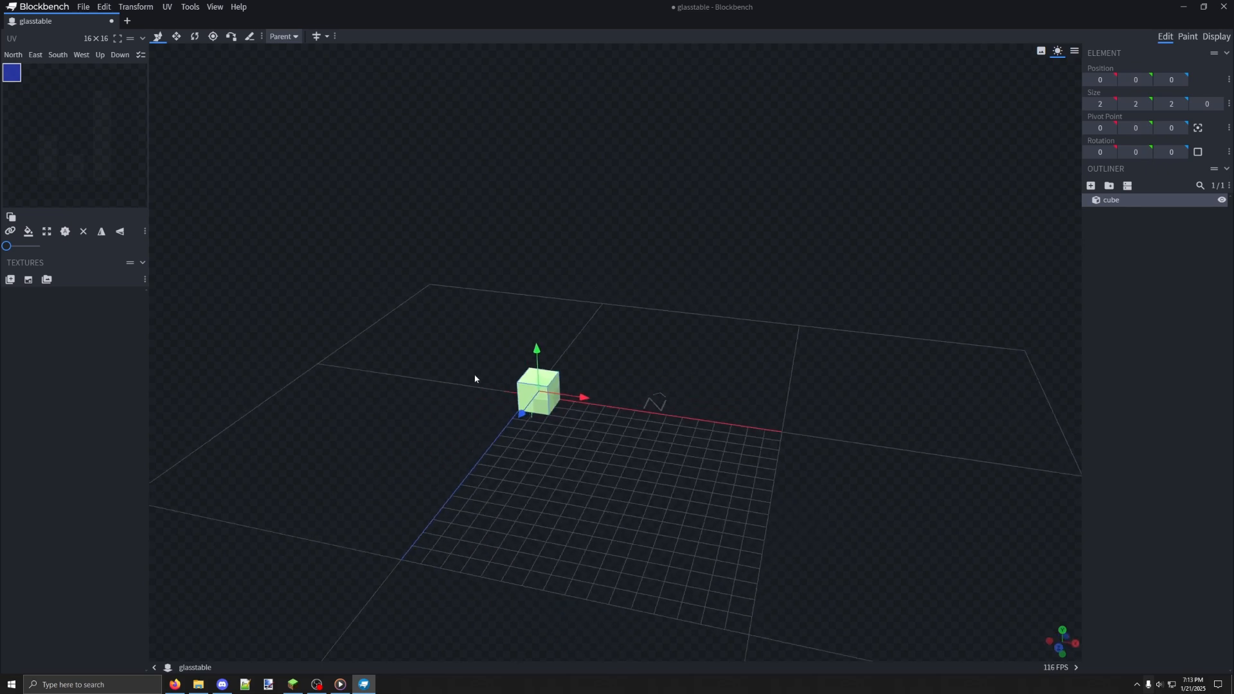
drag(475, 379, 669, 334)
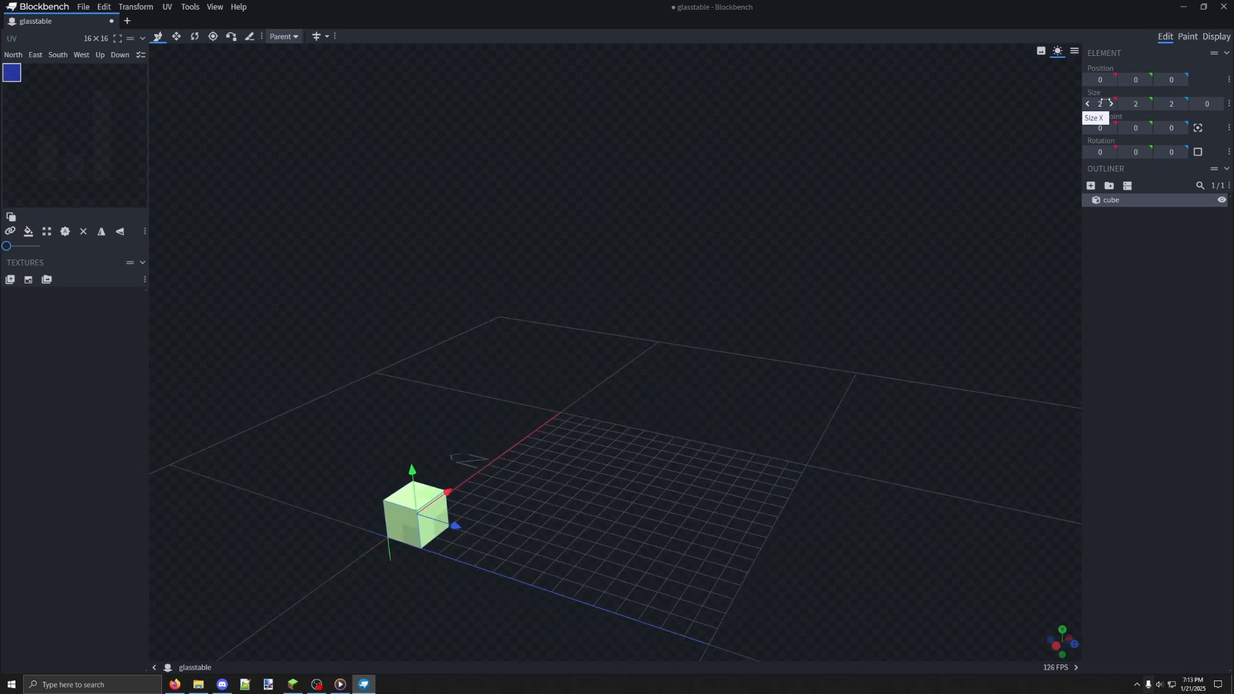
click(177, 37)
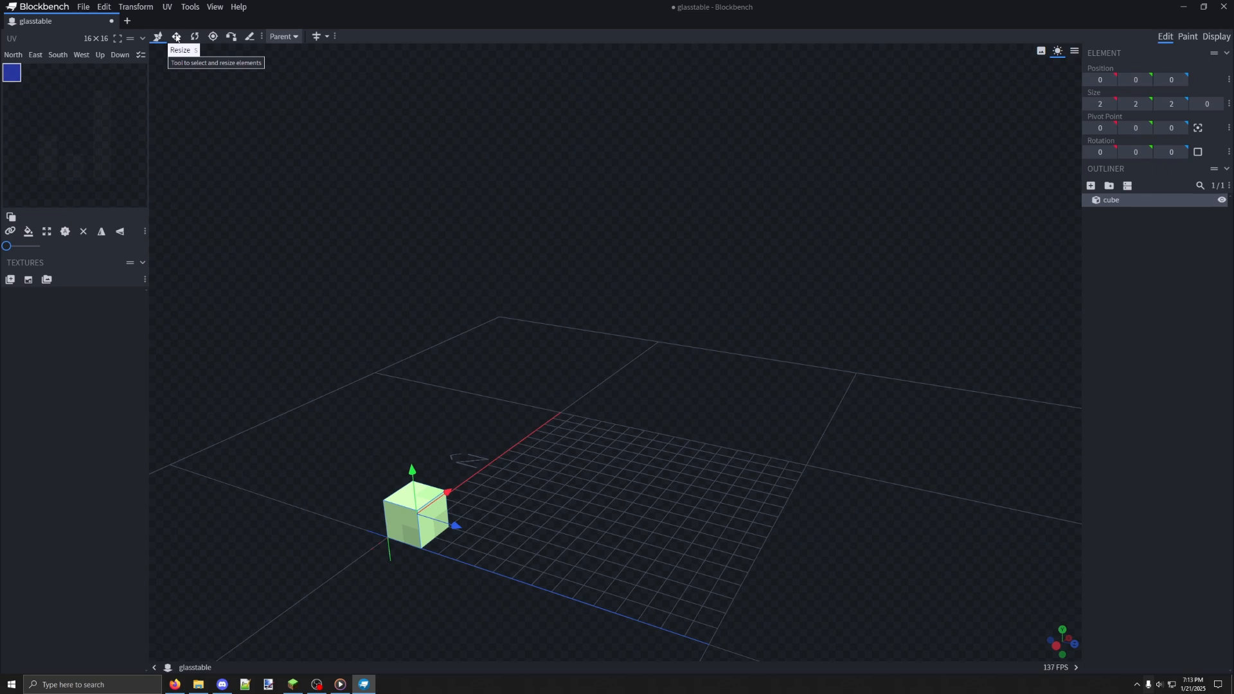
click(1099, 104)
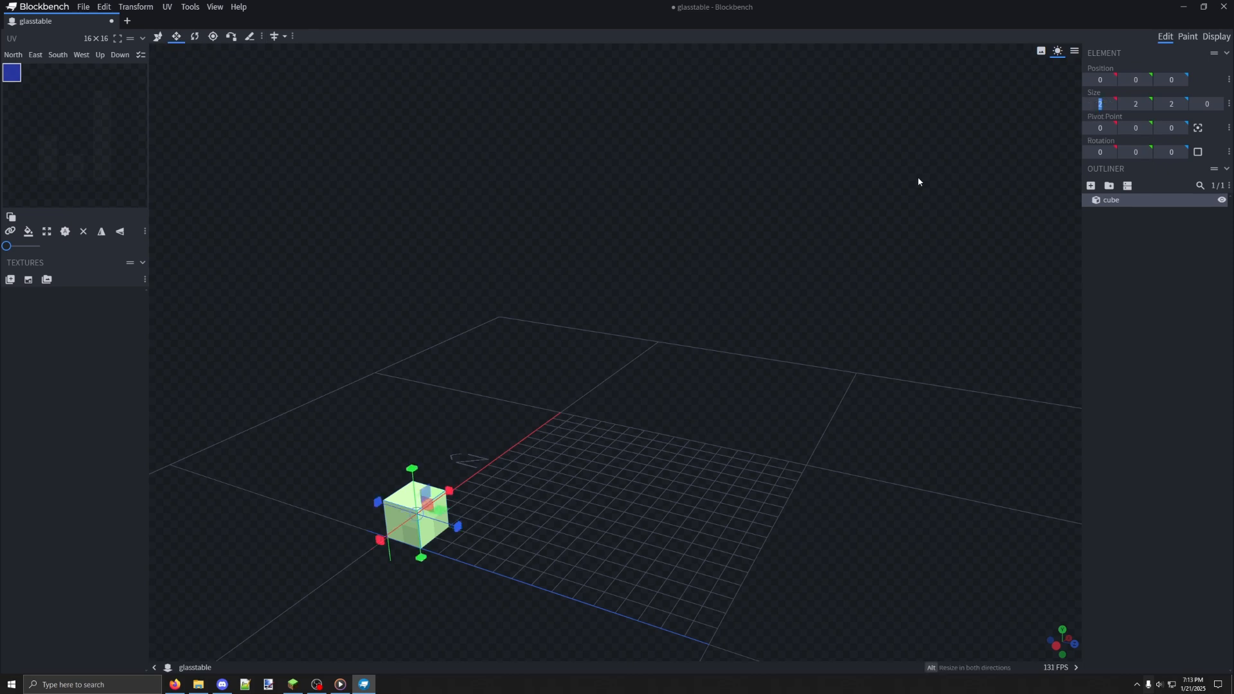
text(1)
key(Return)
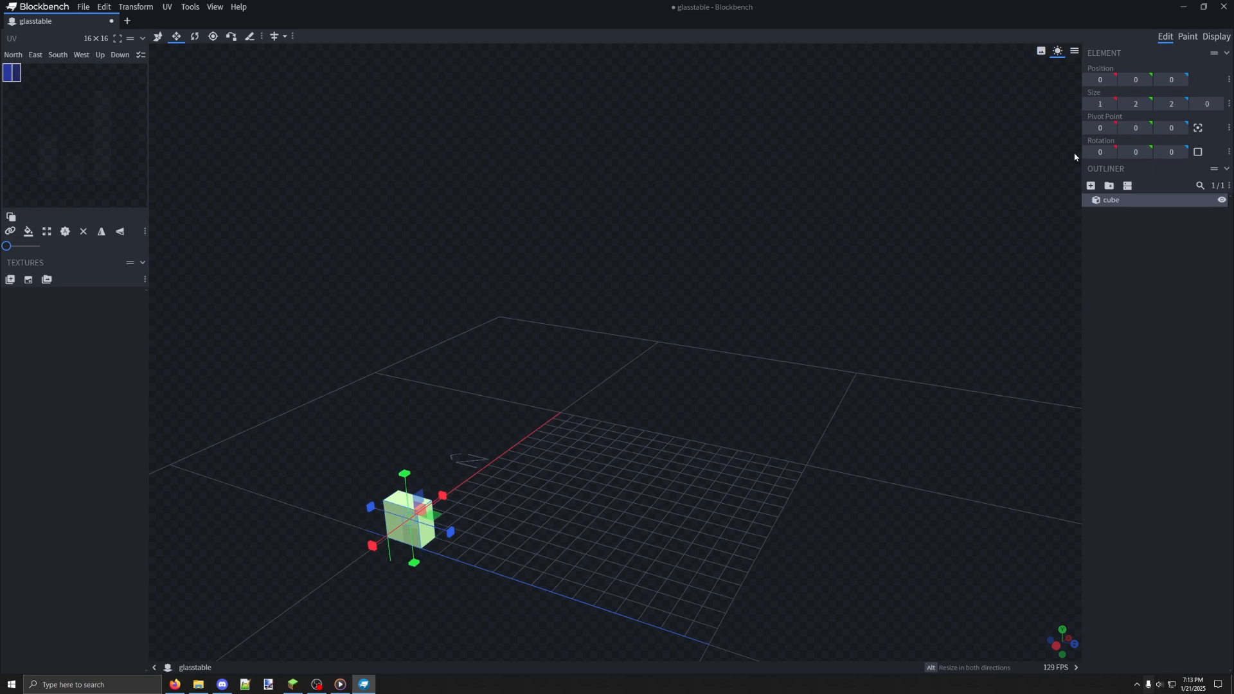
click(1135, 104)
text(16)
key(Return)
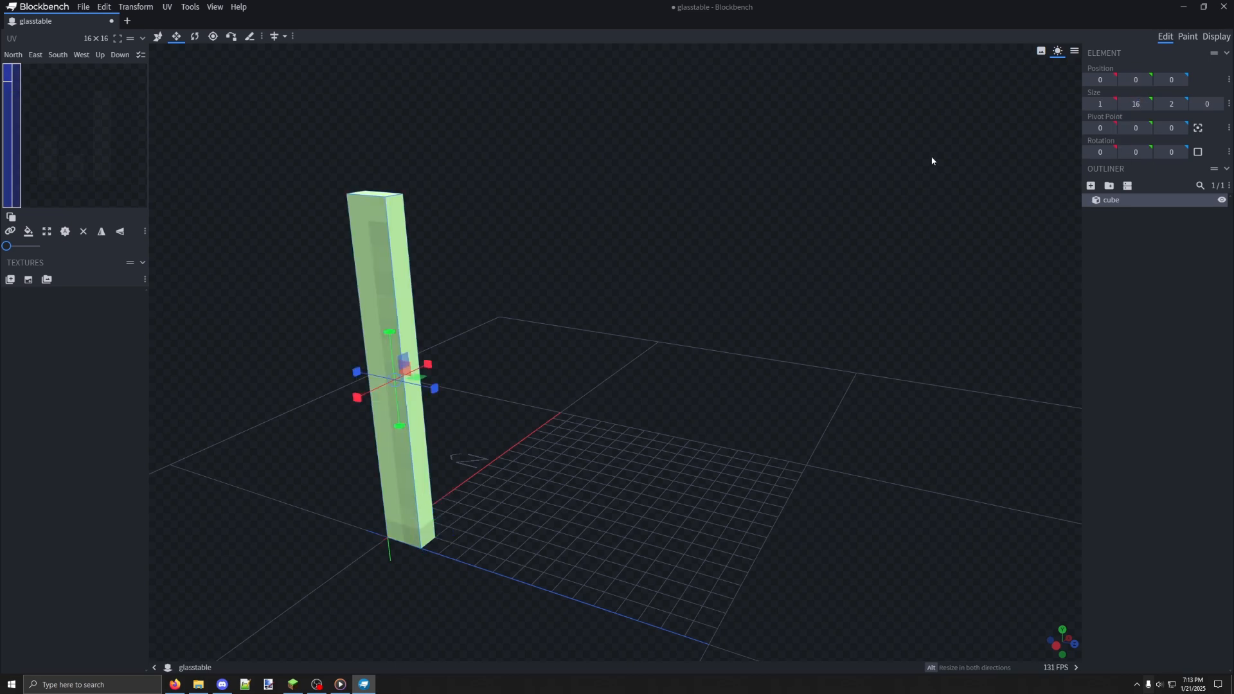
Set the cube's X and Z sizes to 16 and inspect the full block from several sides
click(1098, 104)
text(16)
click(1172, 104)
text(16)
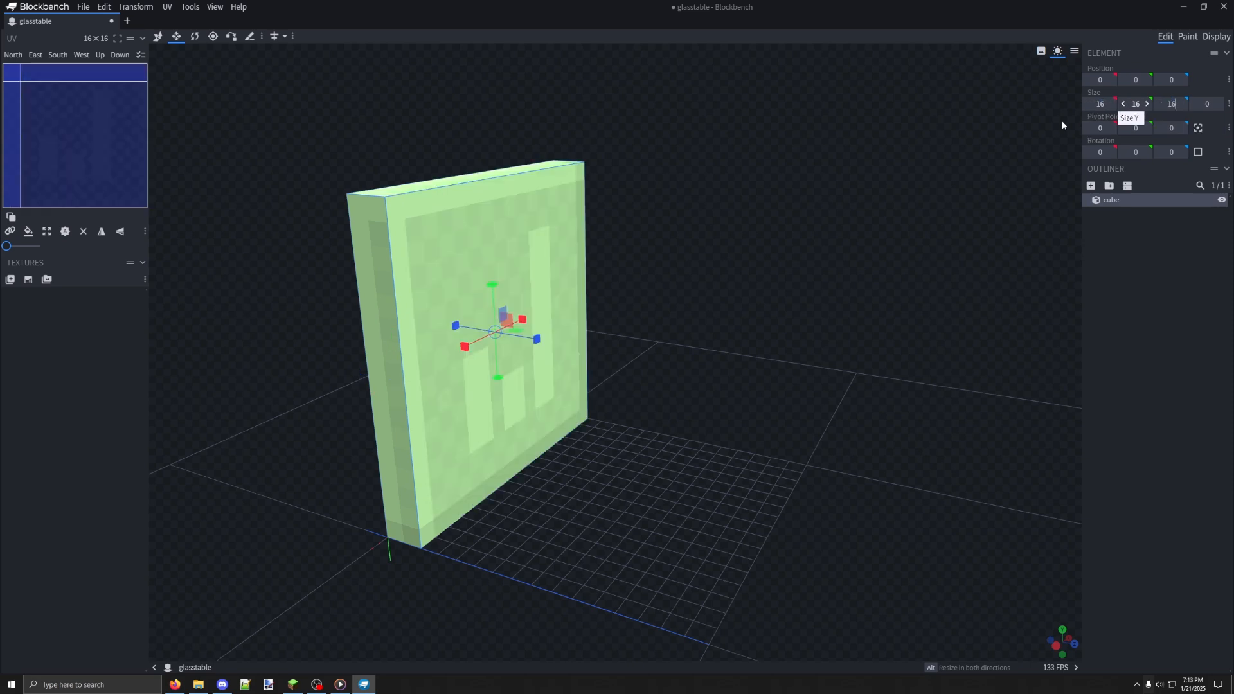
key(Return)
scroll(604, 300, down, 3)
middle_drag(578, 304, 446, 266)
scroll(707, 291, down, 4)
scroll(654, 311, up, 5)
middle_drag(699, 297, 524, 318)
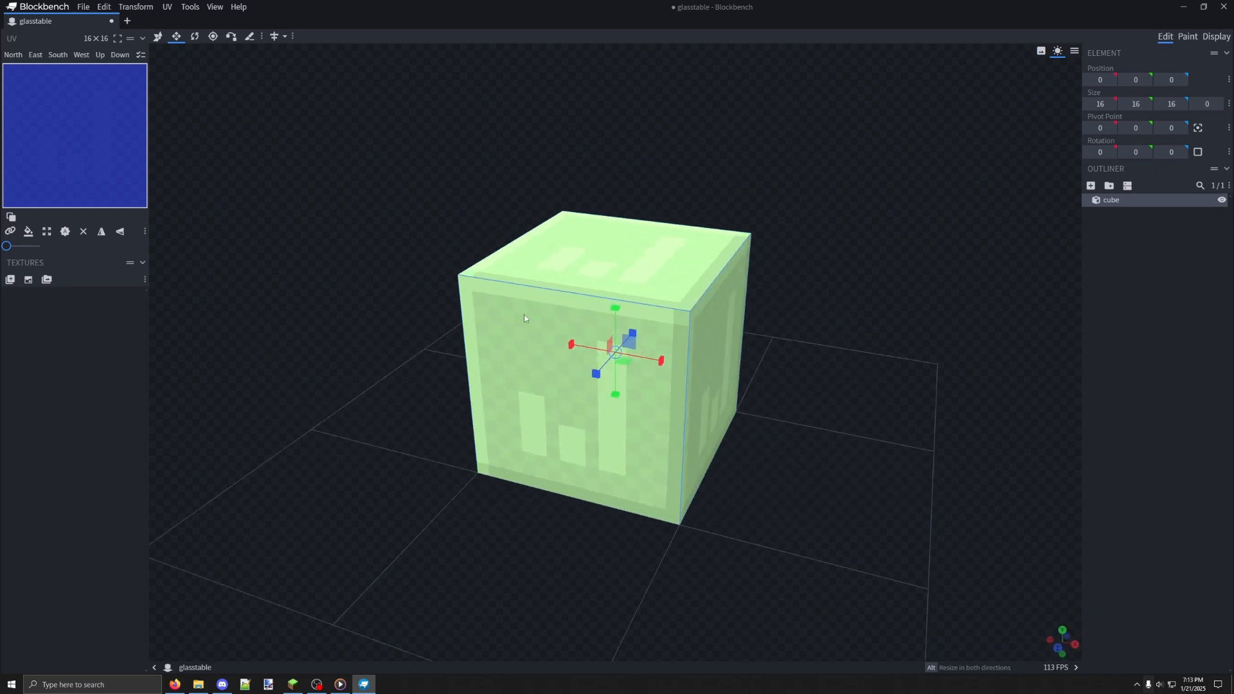
drag(525, 319, 464, 306)
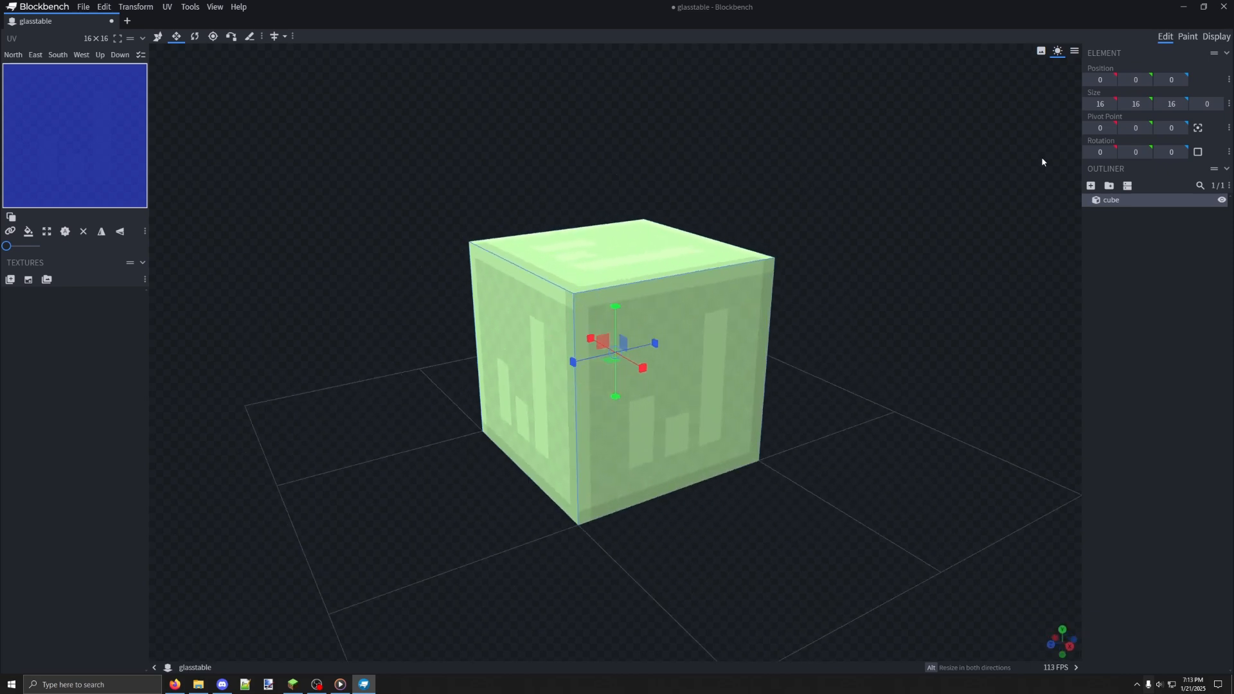
Thin the full block into an upright panel by setting its X size to 1
click(1102, 104)
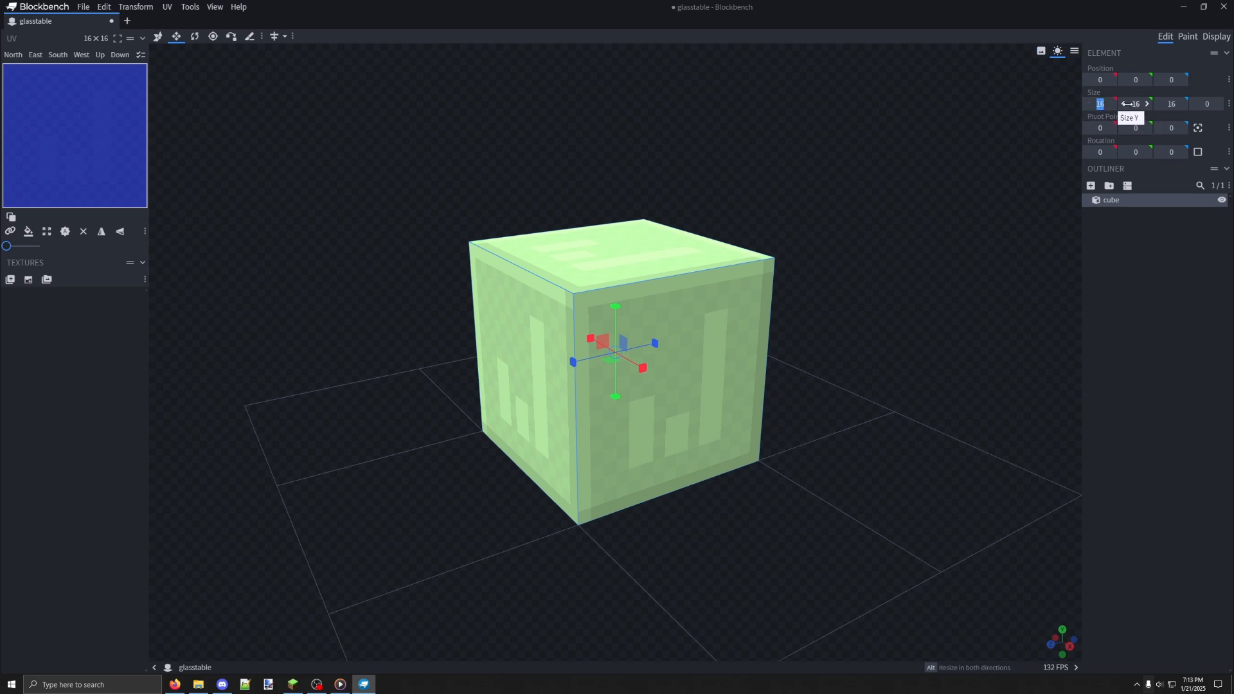
drag(754, 383, 699, 361)
drag(980, 233, 1085, 248)
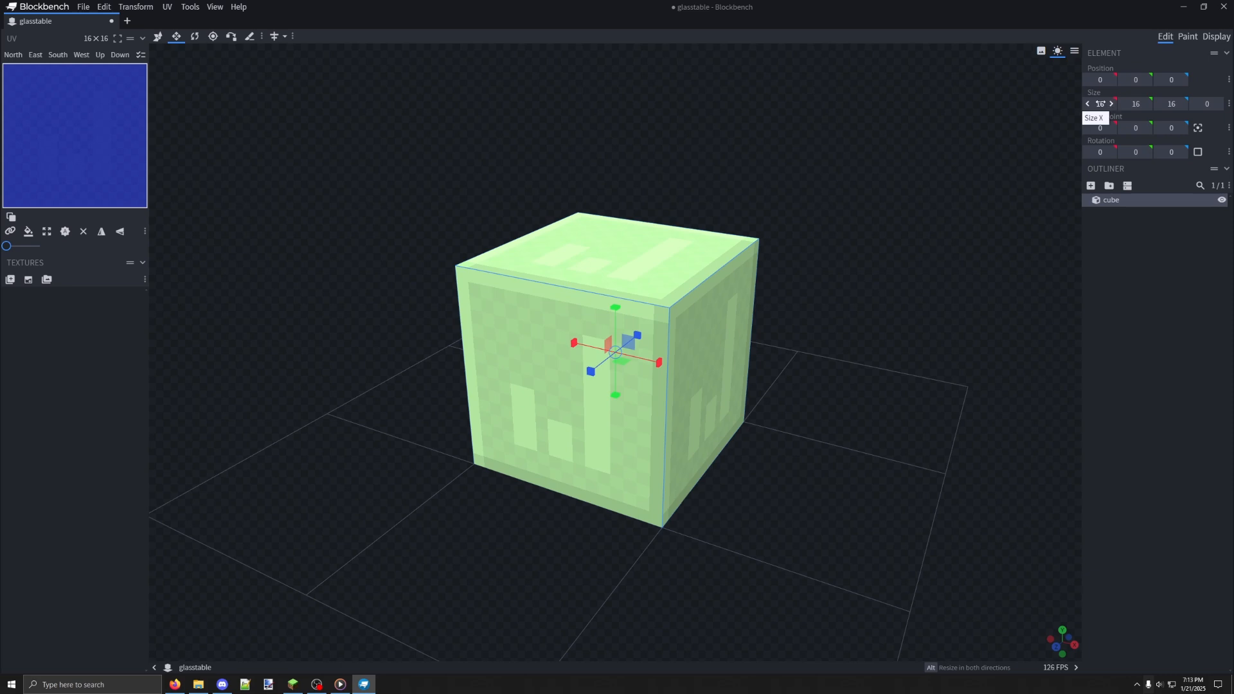
click(1100, 103)
text(1)
key(Return)
Copy and paste the upright panel, and move the copy along X to position 15 on the opposite side of the grid
drag(857, 222, 944, 211)
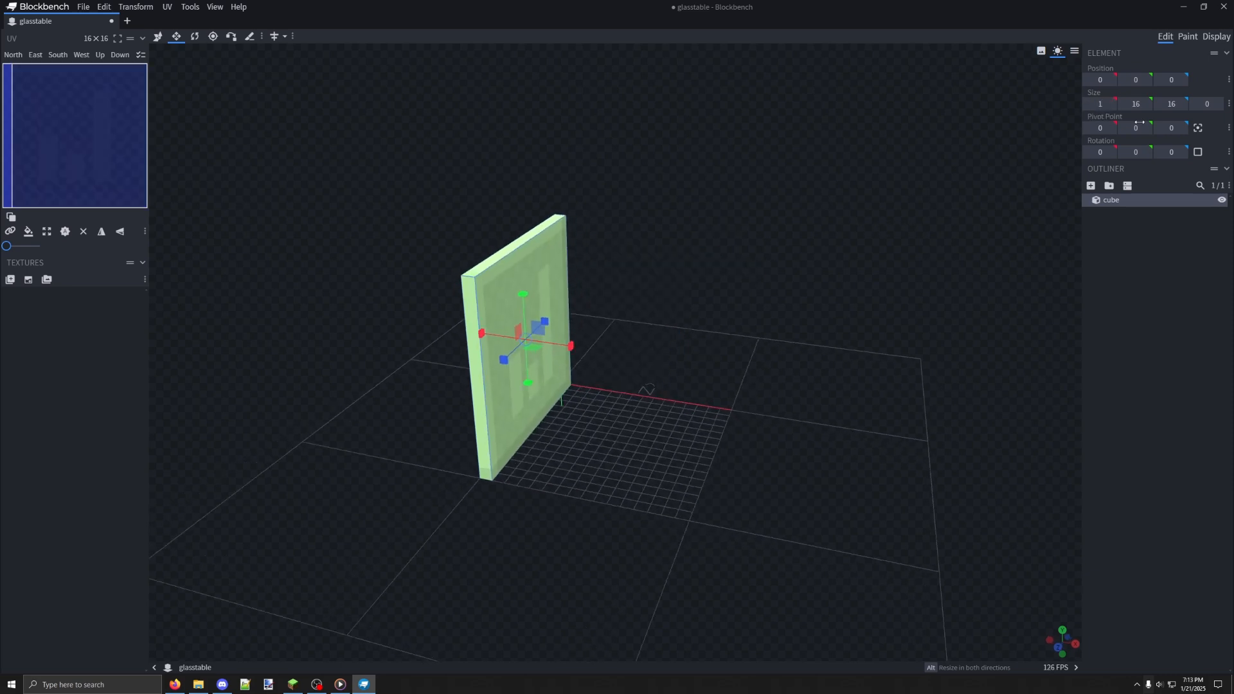
drag(876, 269, 655, 334)
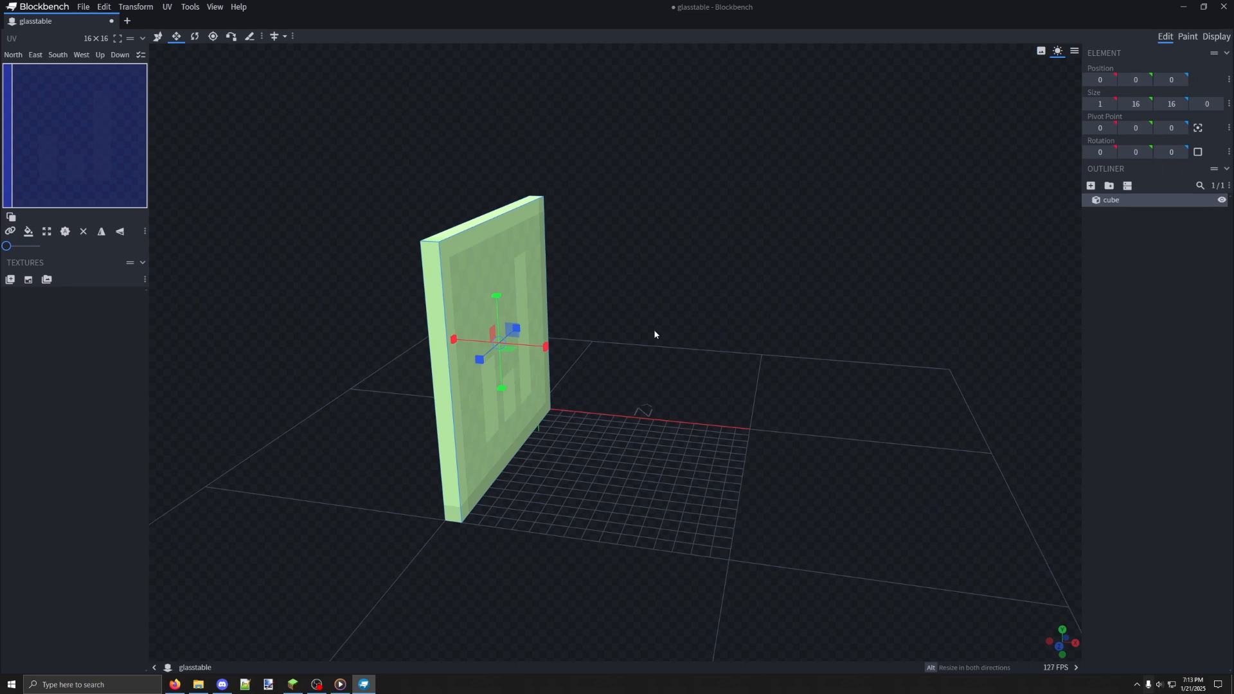
right_click(525, 283)
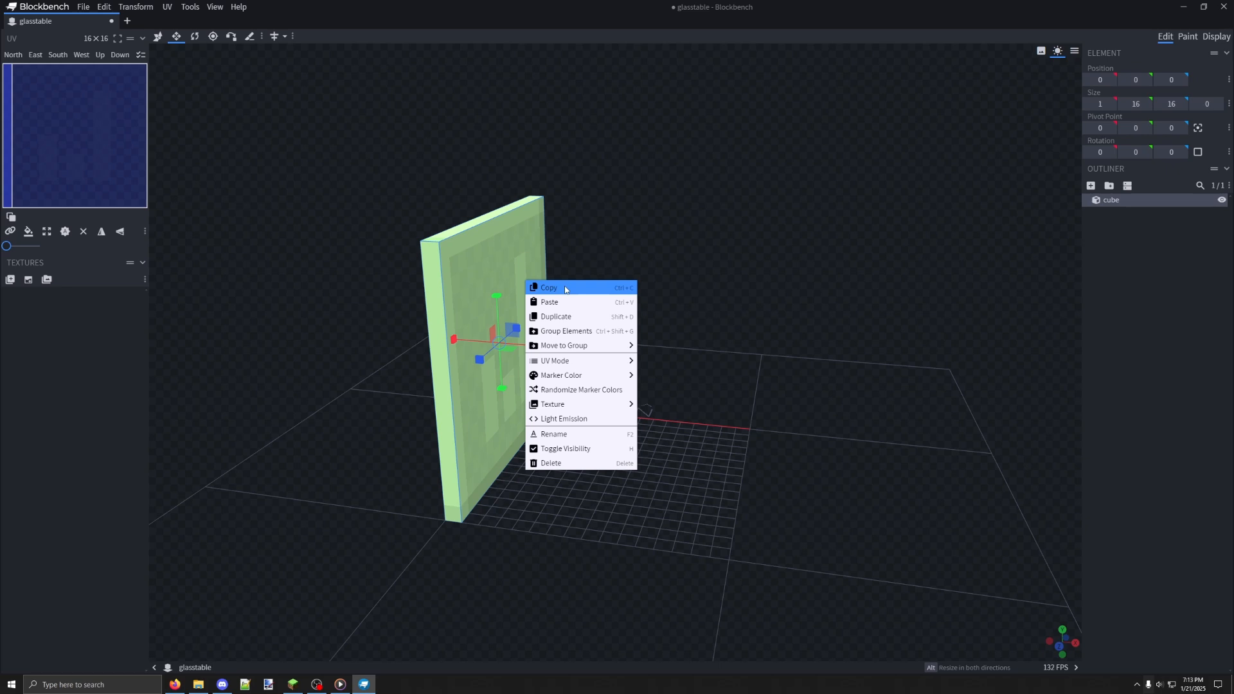
click(566, 288)
key(ctrl+v)
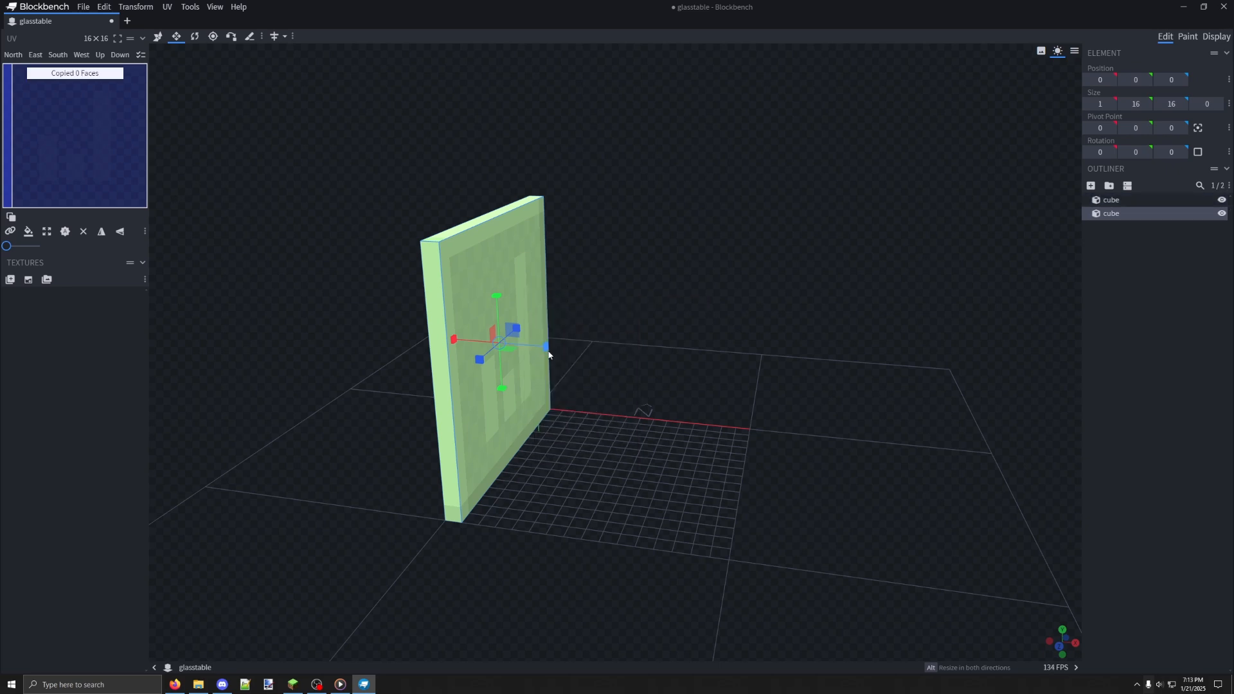
click(158, 37)
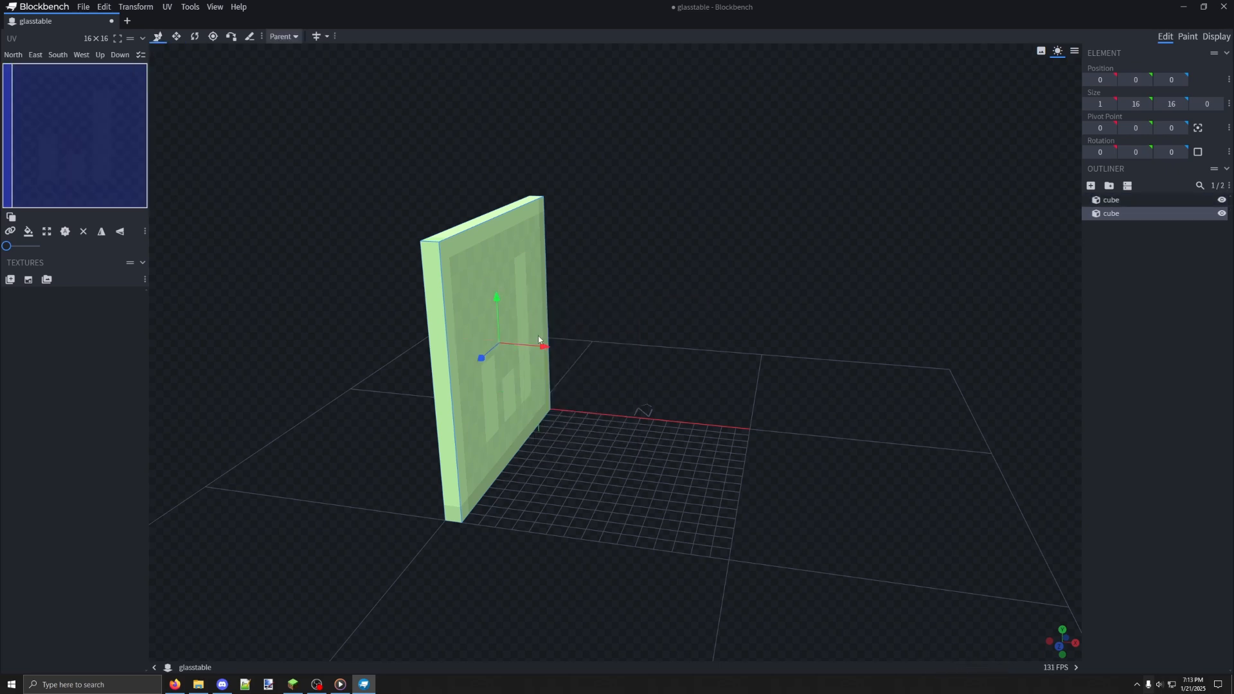
drag(541, 341, 783, 390)
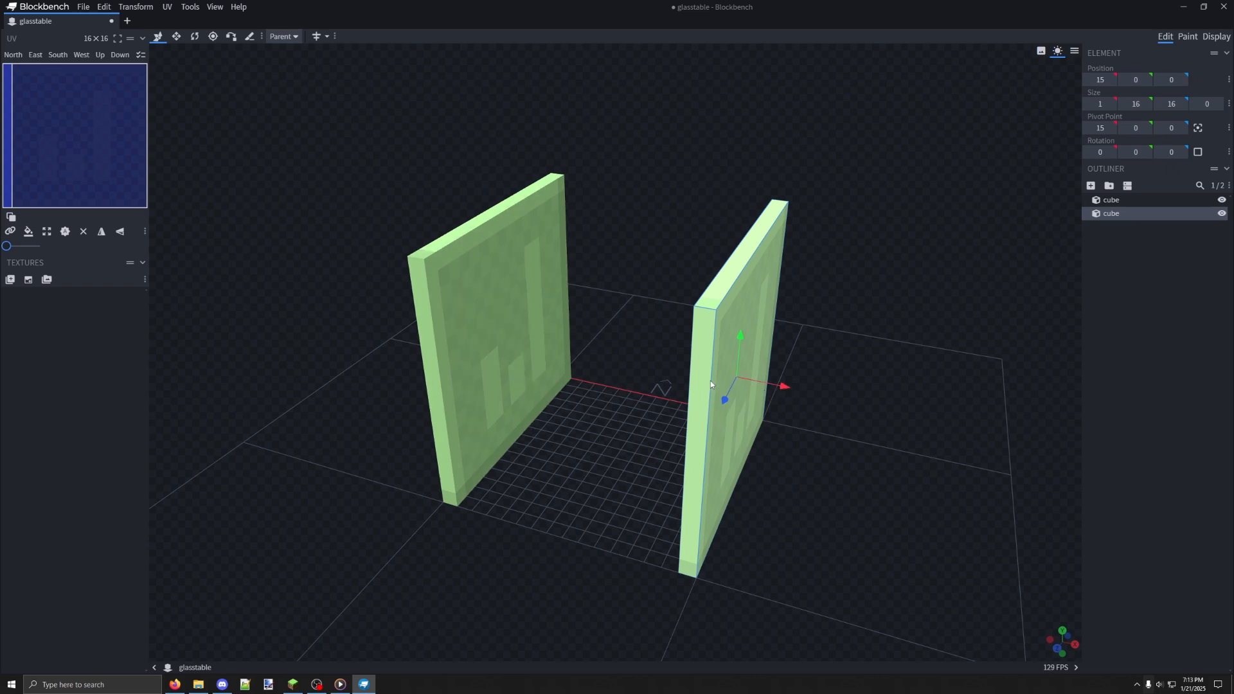
Delete the copied upright panel at X position 15
drag(711, 381, 708, 319)
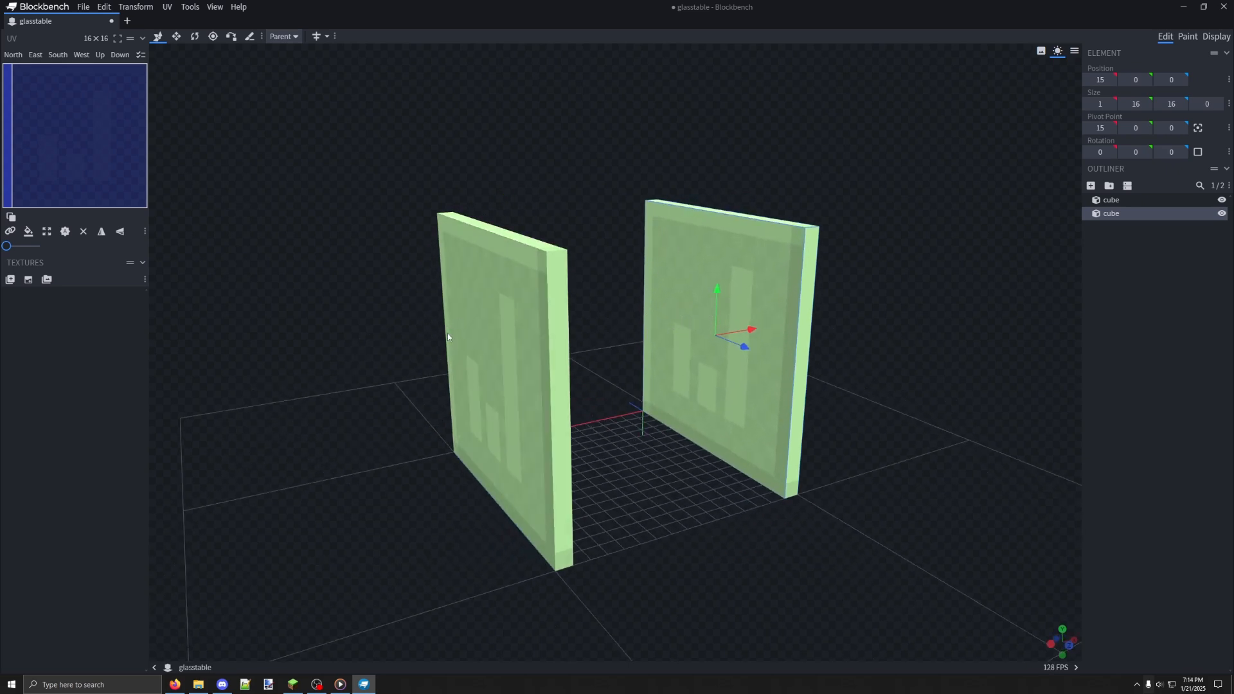
drag(836, 325, 731, 325)
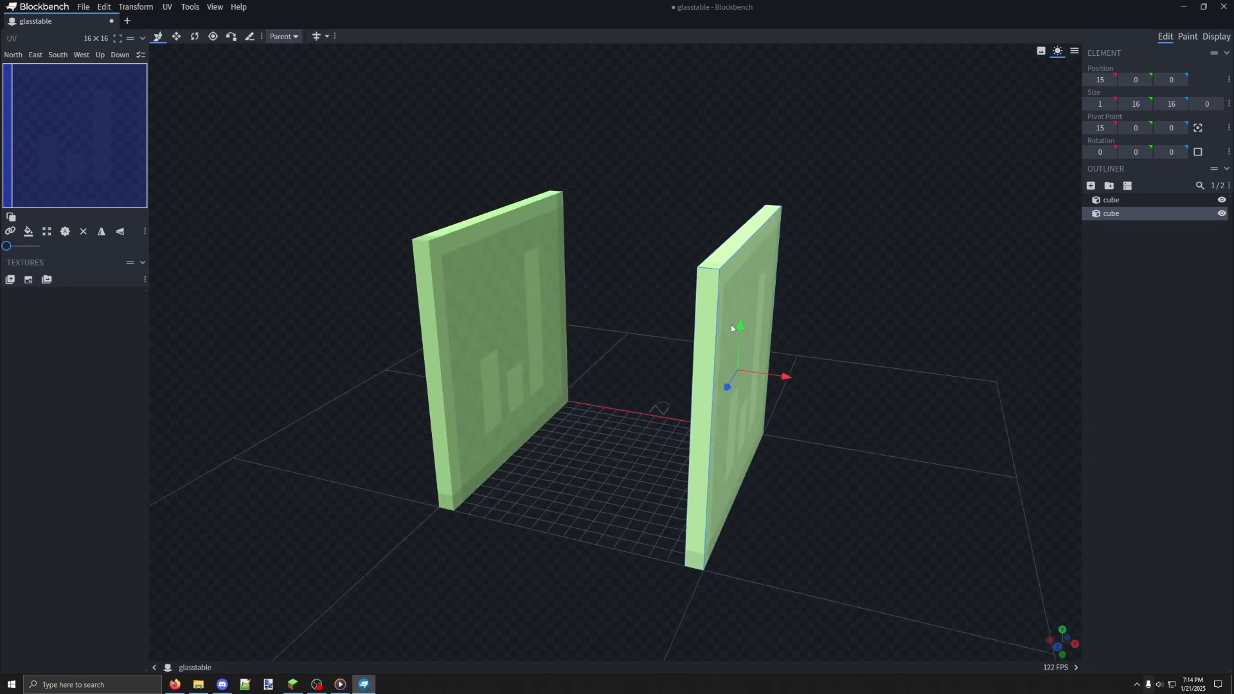
right_click(730, 326)
click(756, 509)
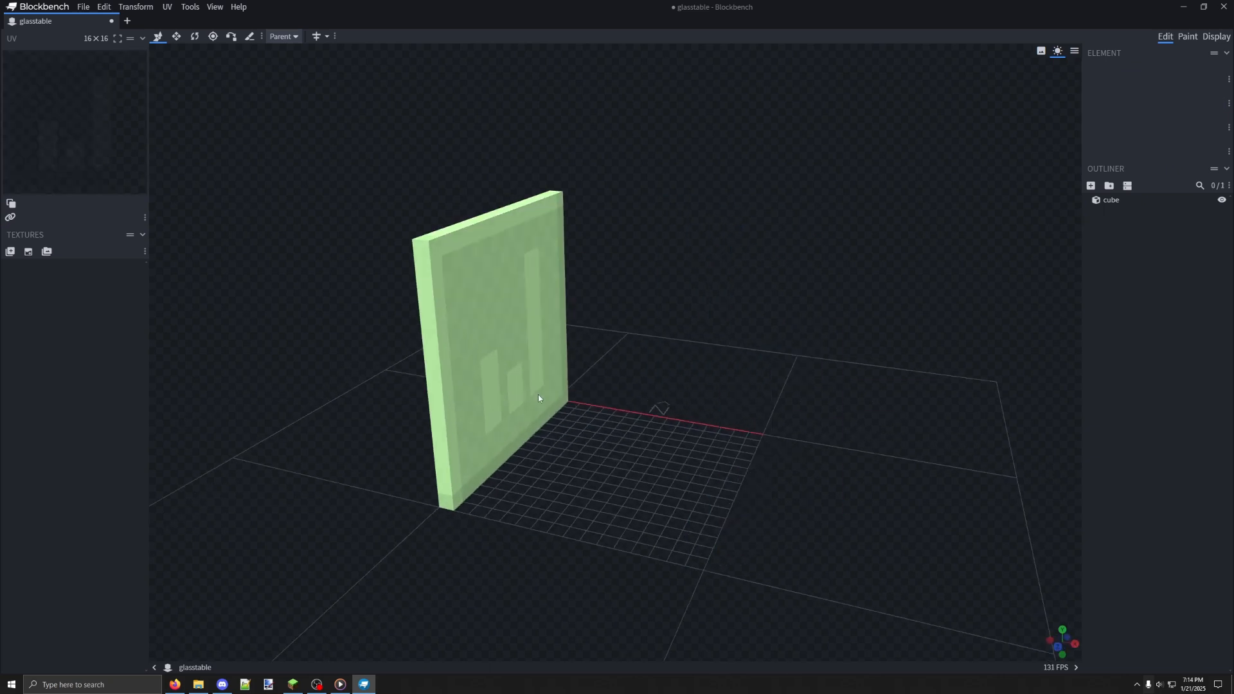
Add a new cube and move it along X to position 14, across from the remaining panel
click(1091, 187)
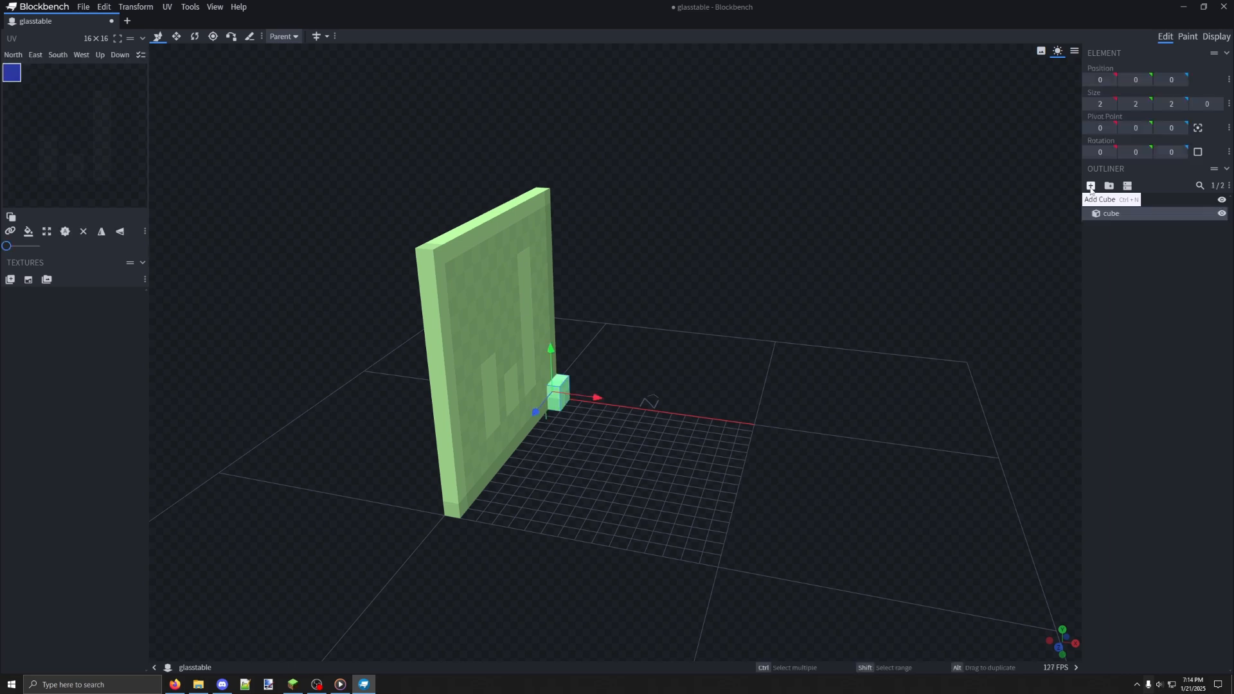
drag(598, 399, 782, 426)
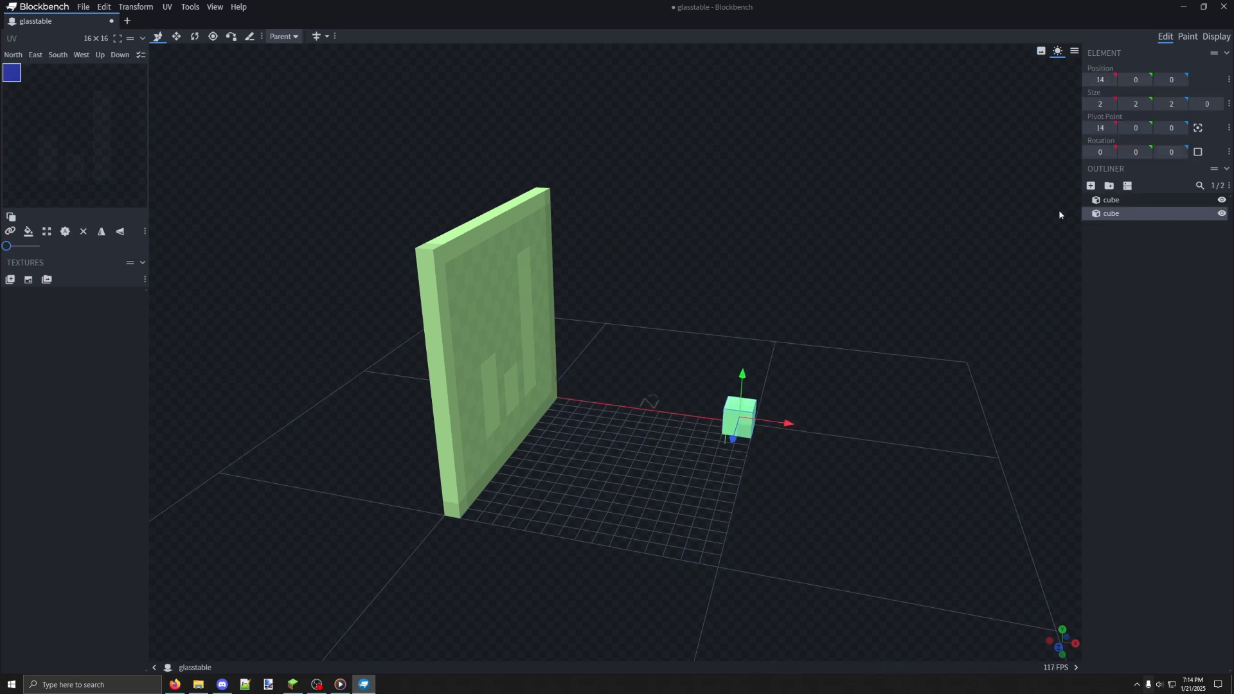
click(476, 359)
click(747, 415)
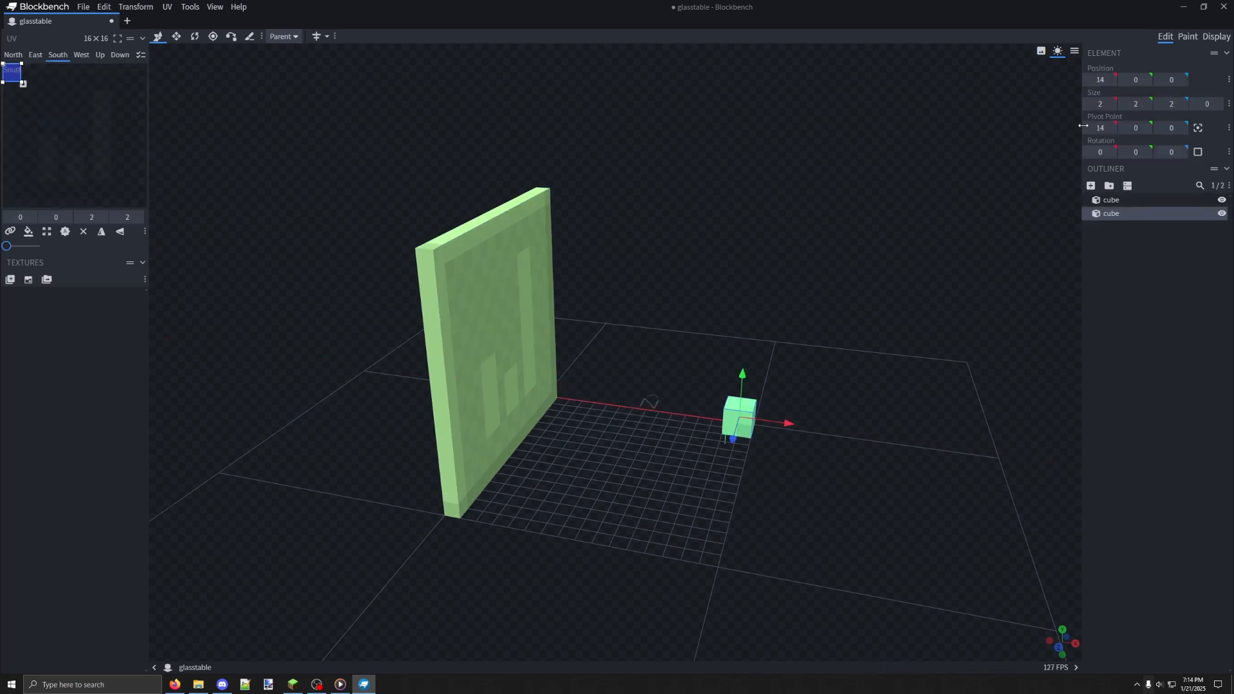
Shape the new cube into an upright panel with size 1 in X, 16 in Y and 16 in Z
click(1141, 104)
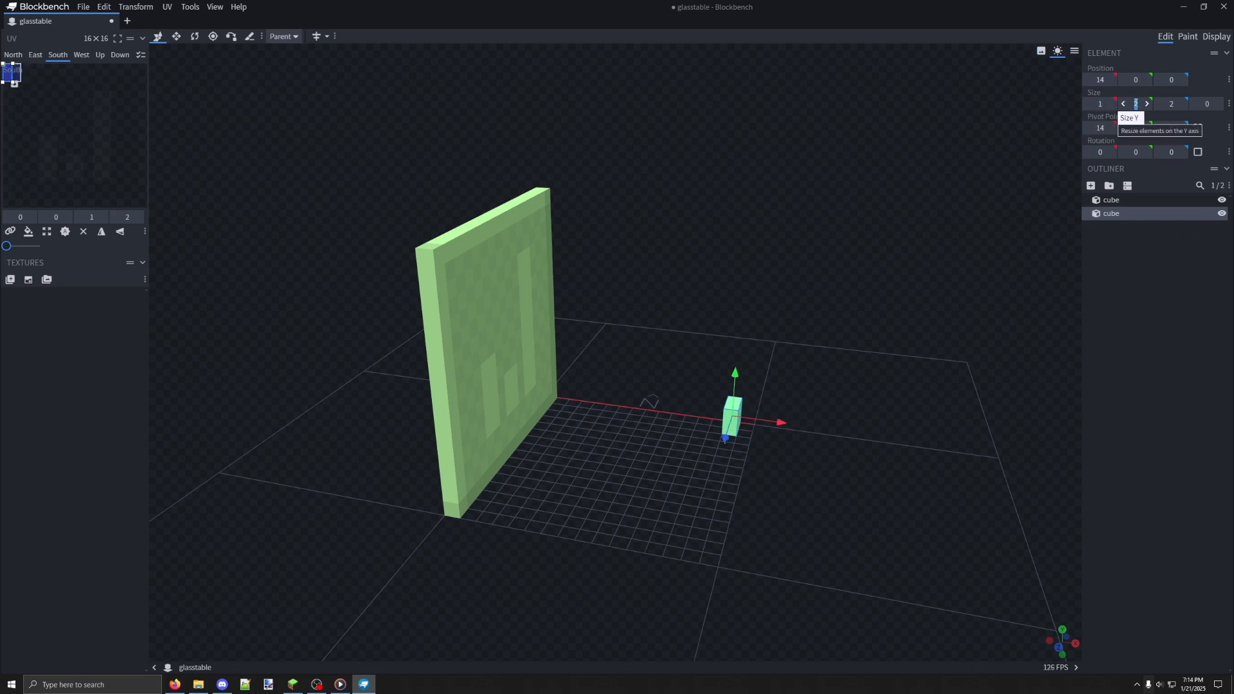
text(16)
click(1174, 104)
text(16)
click(1001, 160)
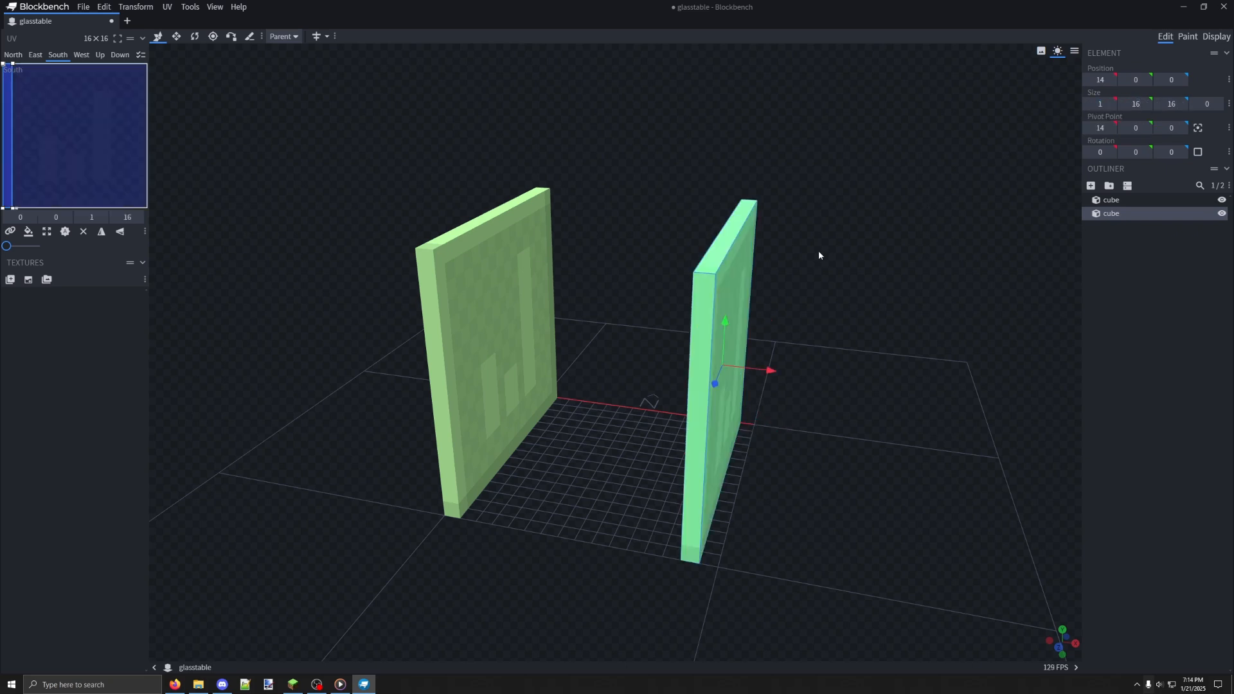
Create a group named table at the head of the outliner and put both panel cubes inside it
drag(819, 255, 1054, 231)
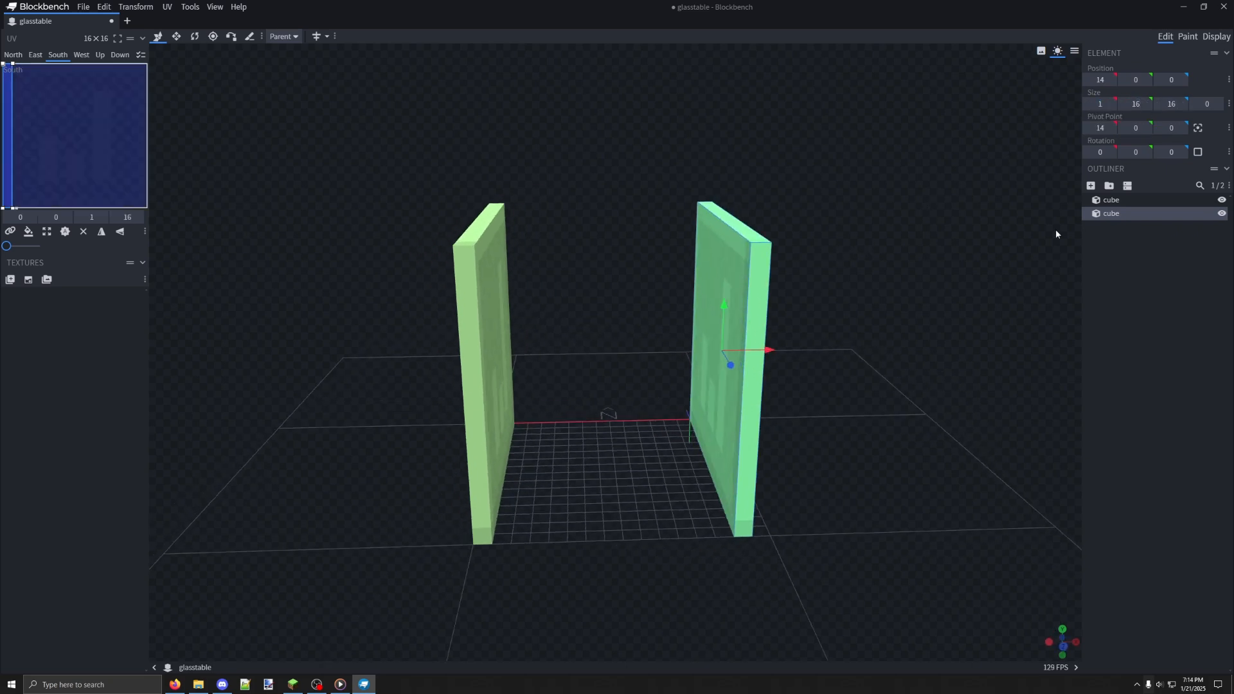
click(1109, 186)
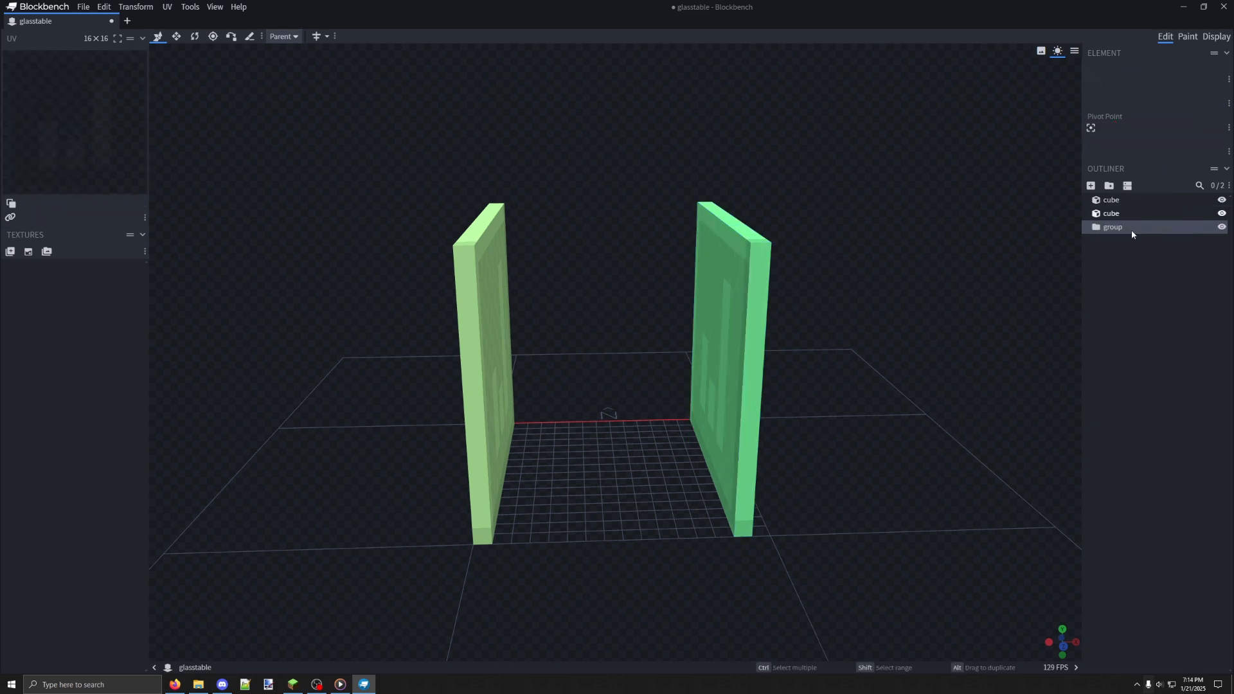
double_click(1112, 227)
text(table)
drag(1112, 228, 1115, 203)
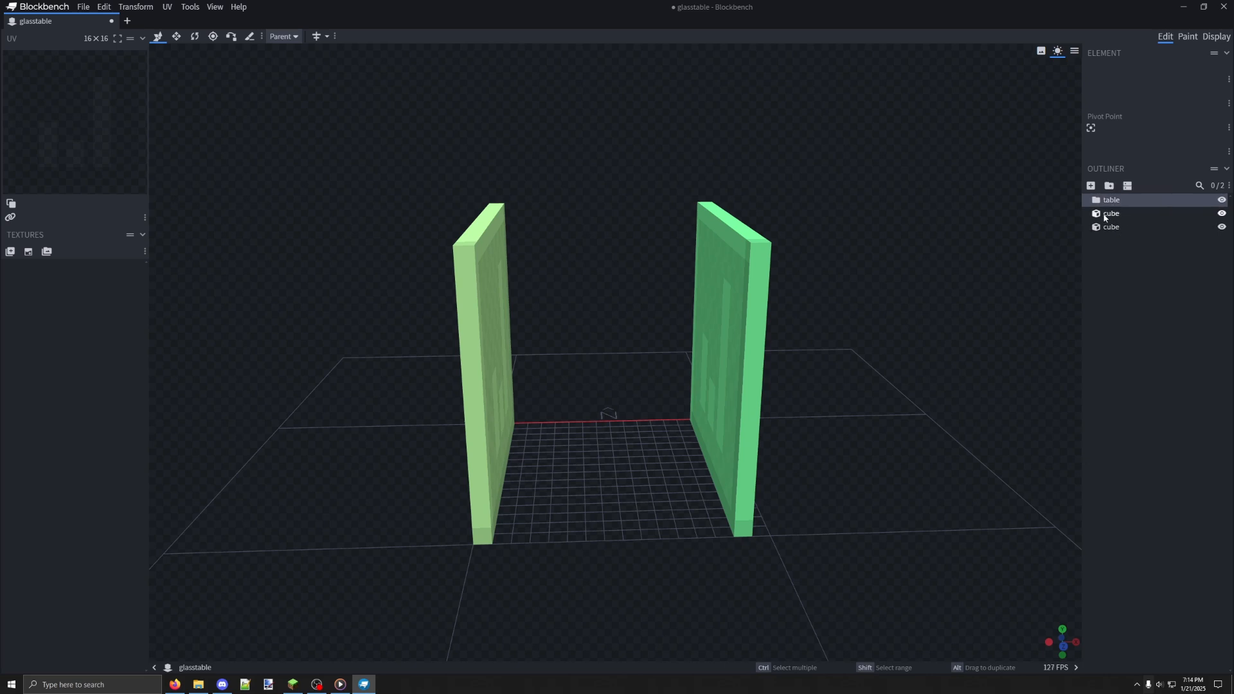
drag(1109, 219, 1118, 207)
drag(1041, 283, 970, 272)
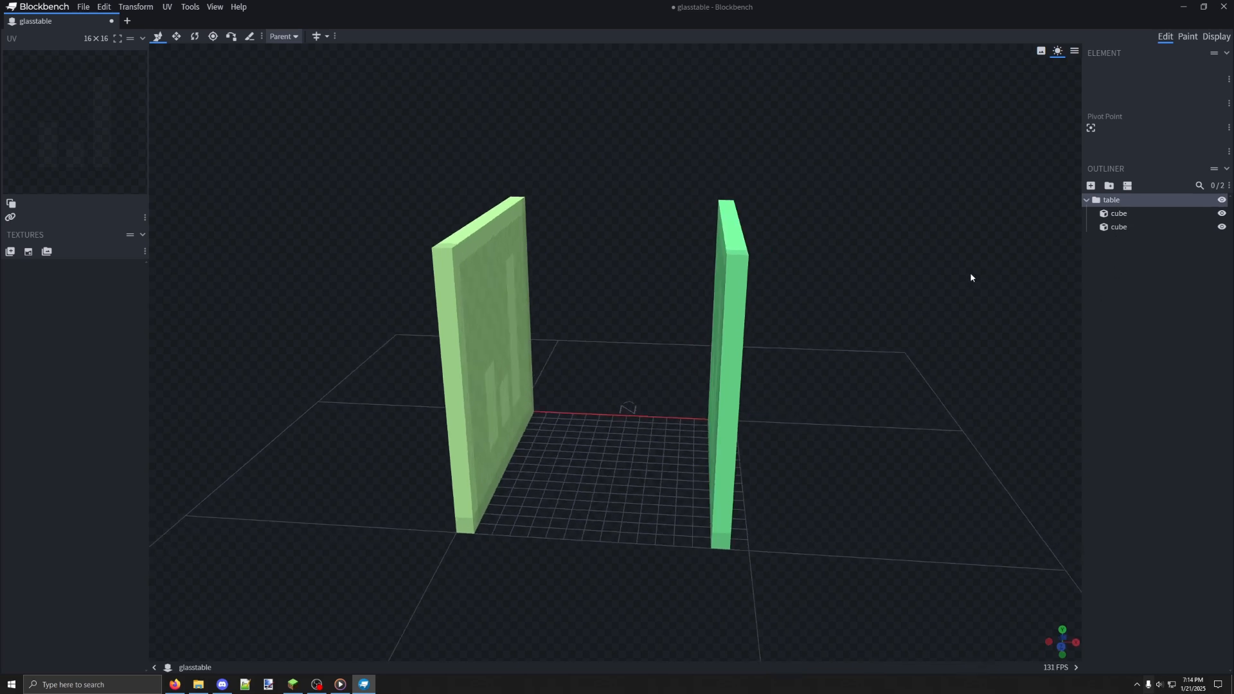
click(1132, 213)
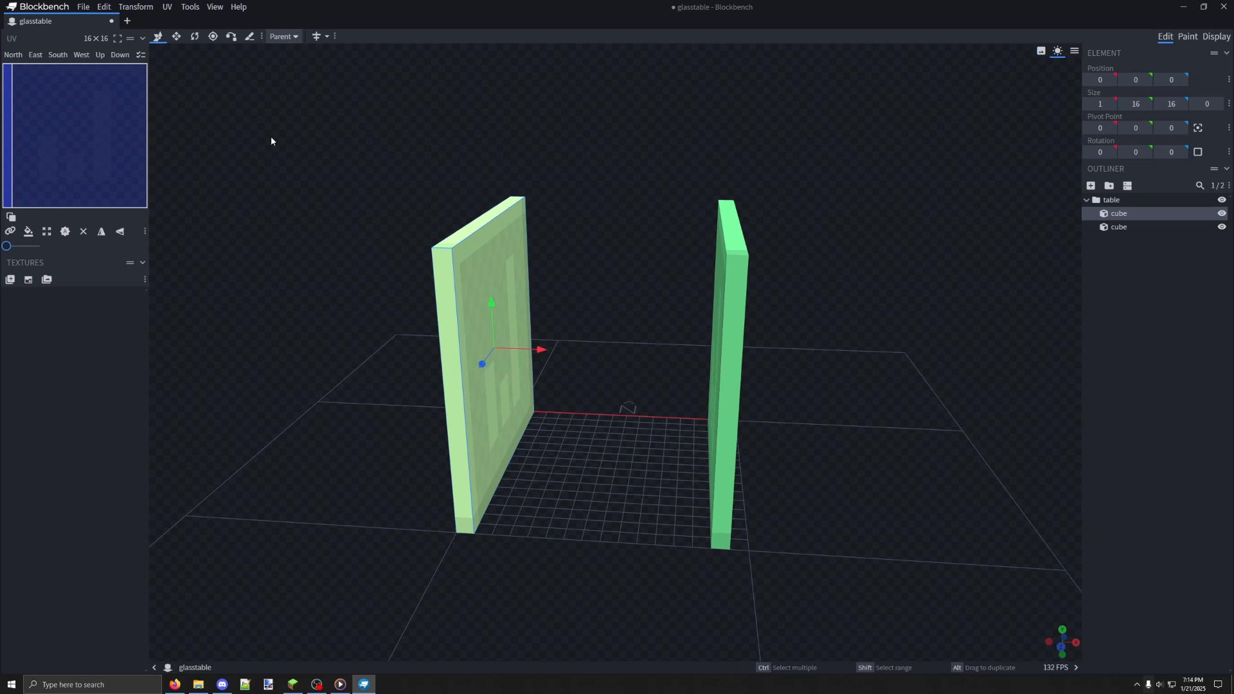
click(176, 37)
click(194, 36)
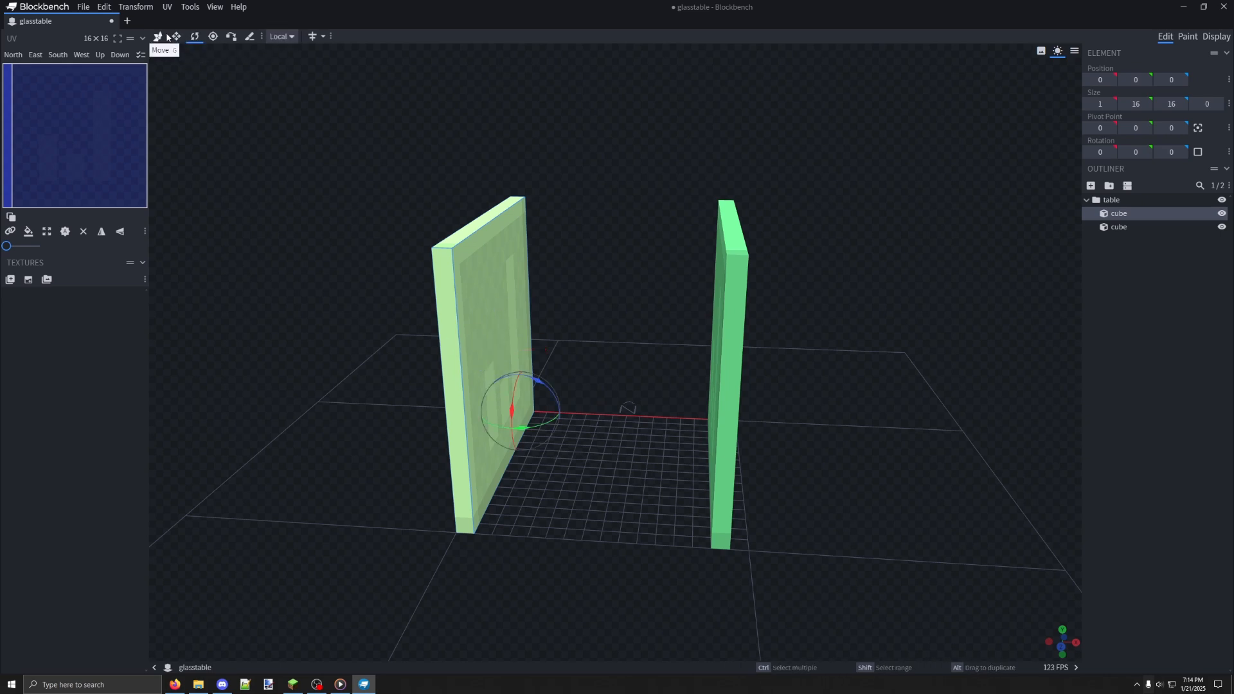
click(157, 37)
click(1128, 225)
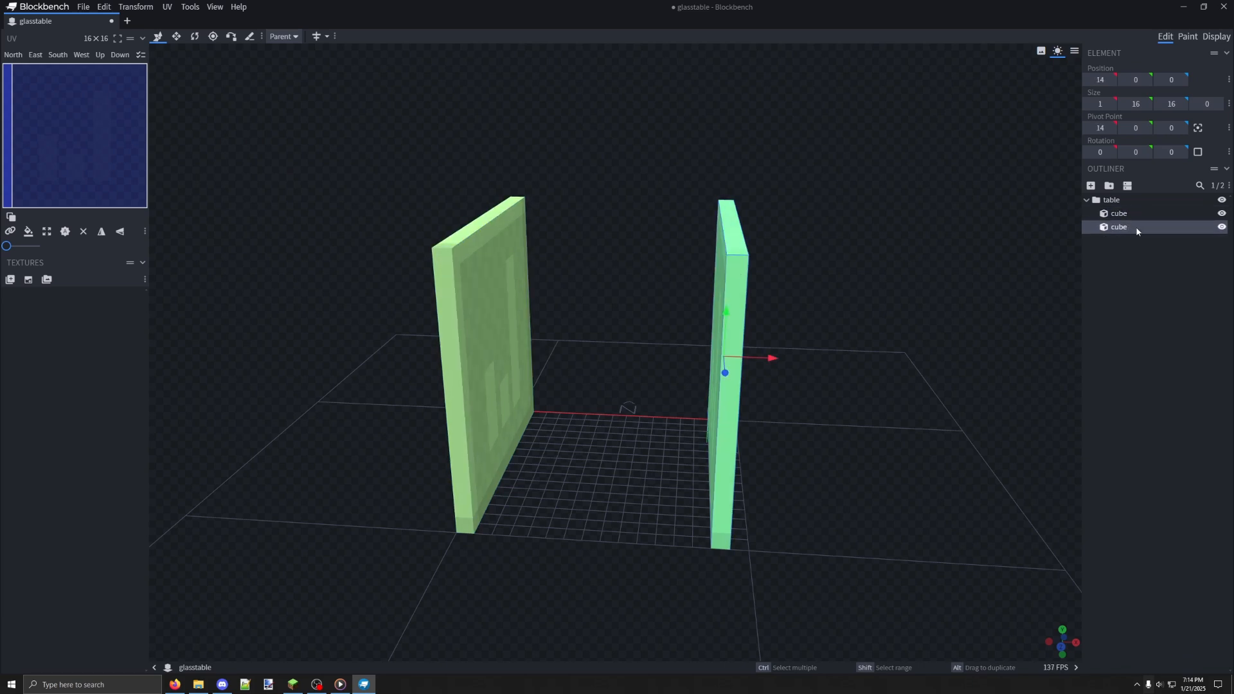
click(1119, 213)
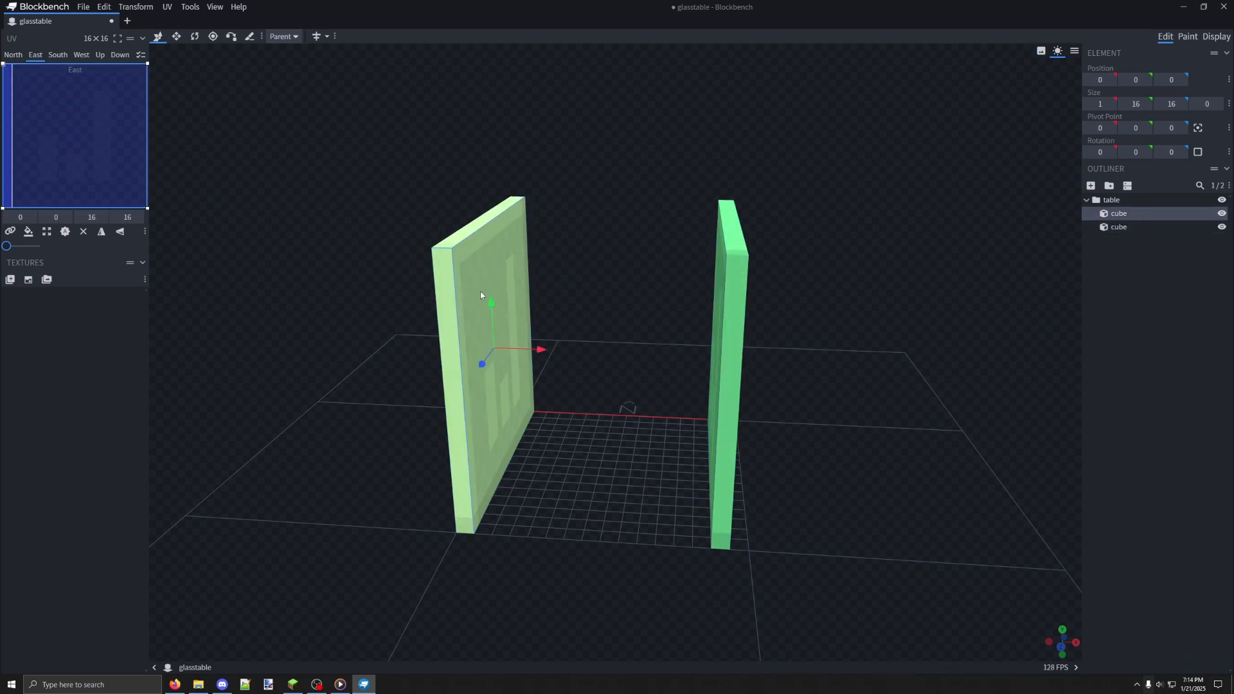
click(729, 293)
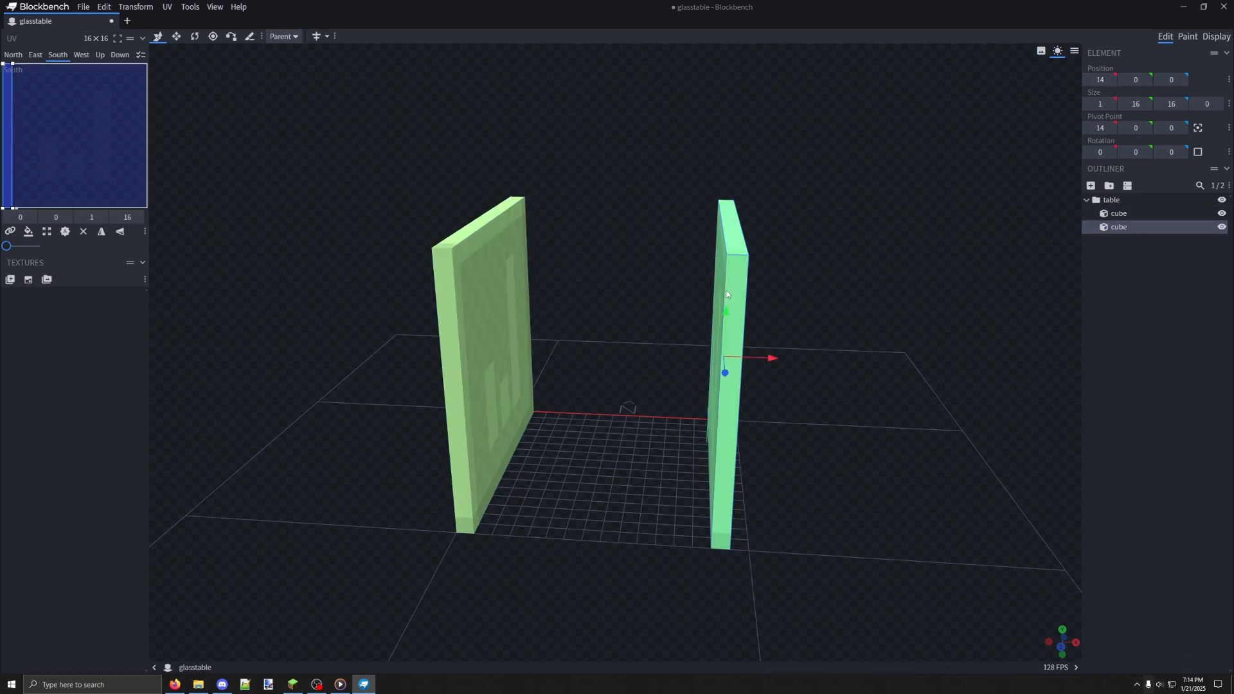
Rename the panel at X position 0 as left and the opposite panel as right
double_click(1121, 215)
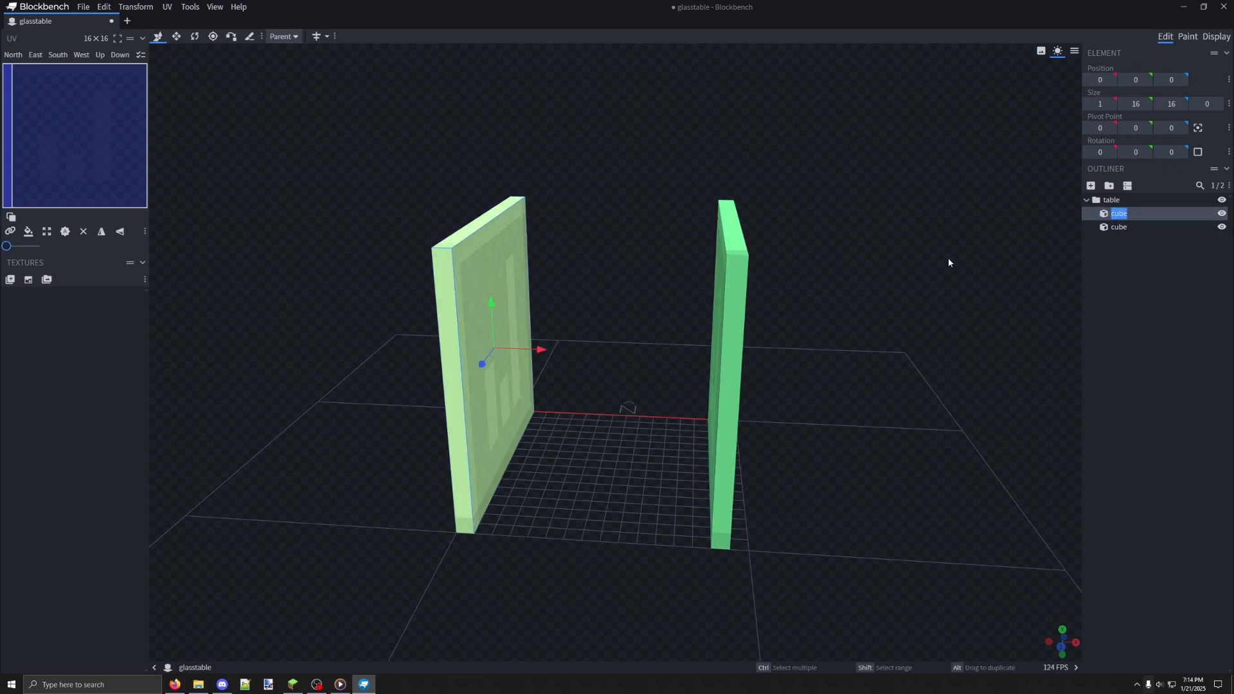
text(left)
key(Return)
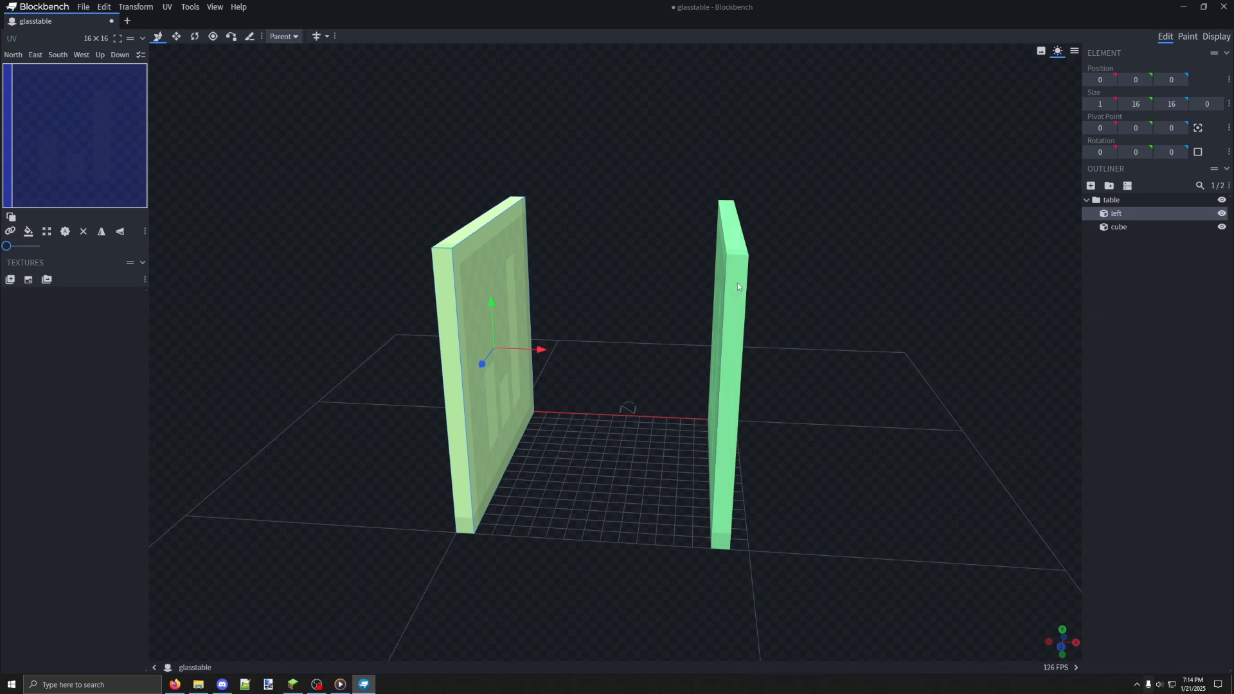
click(732, 283)
double_click(1121, 227)
text(right)
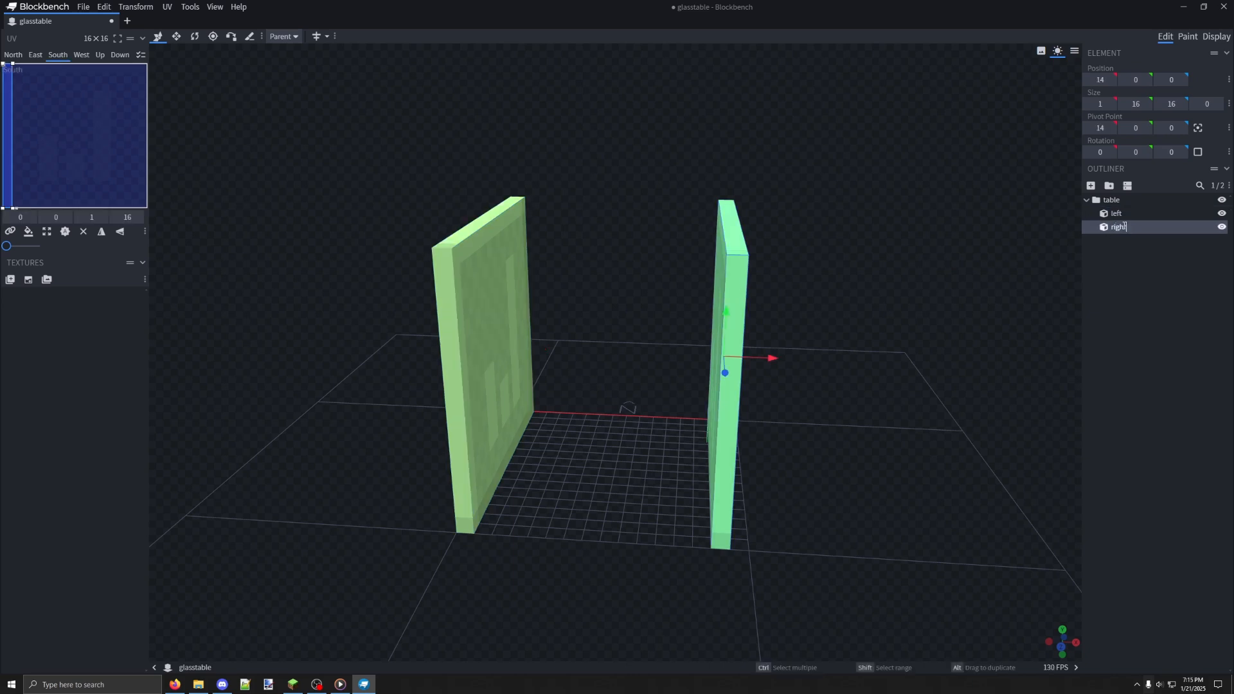
key(Return)
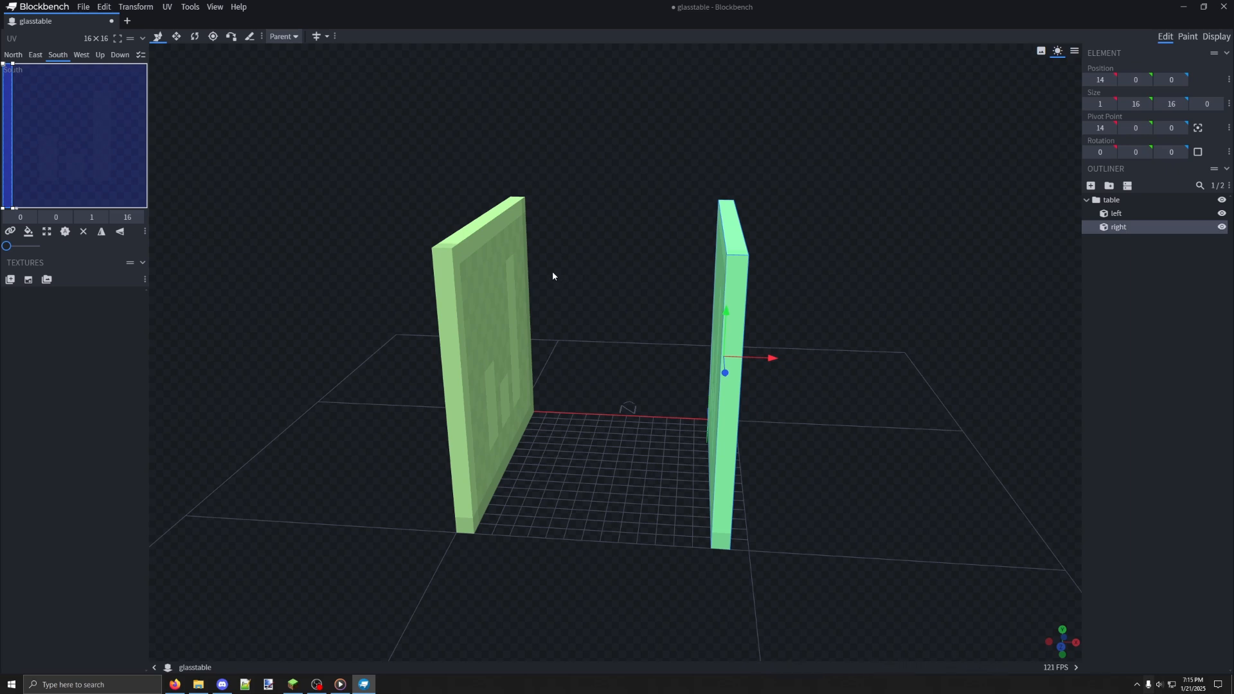
click(508, 278)
click(729, 274)
click(509, 273)
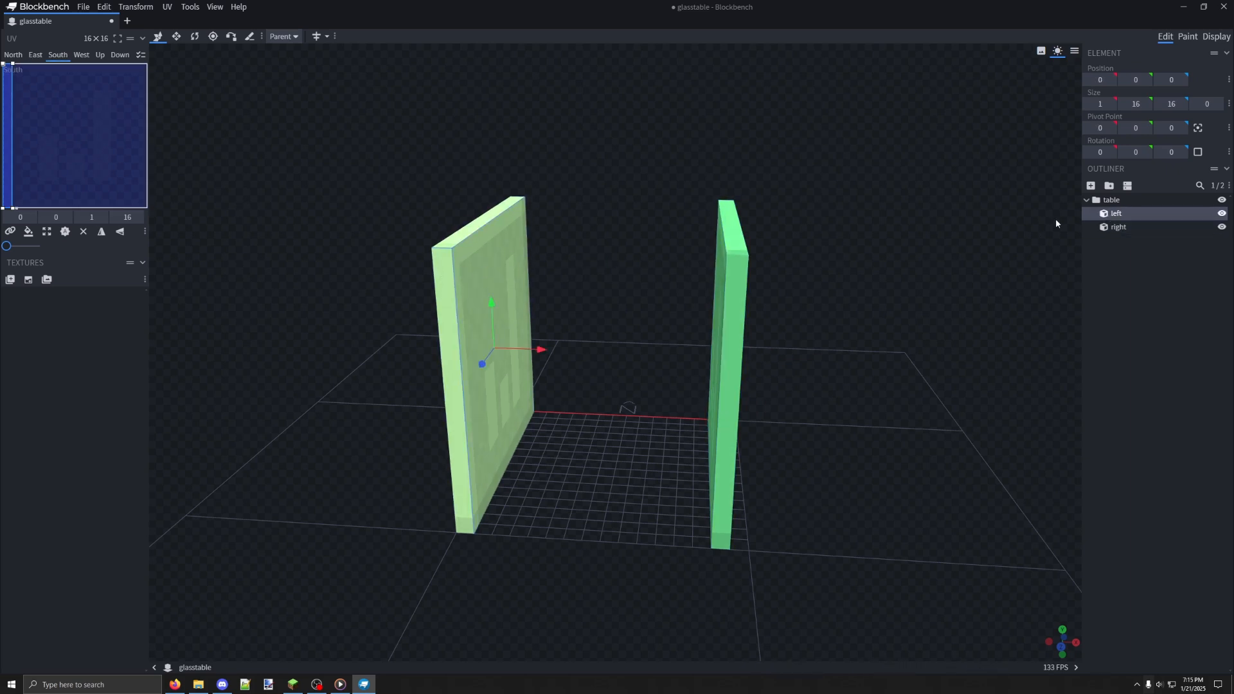
Move the right panel along X to position 15 so it sits at the edge of the grid
drag(815, 278, 825, 280)
drag(666, 339, 694, 367)
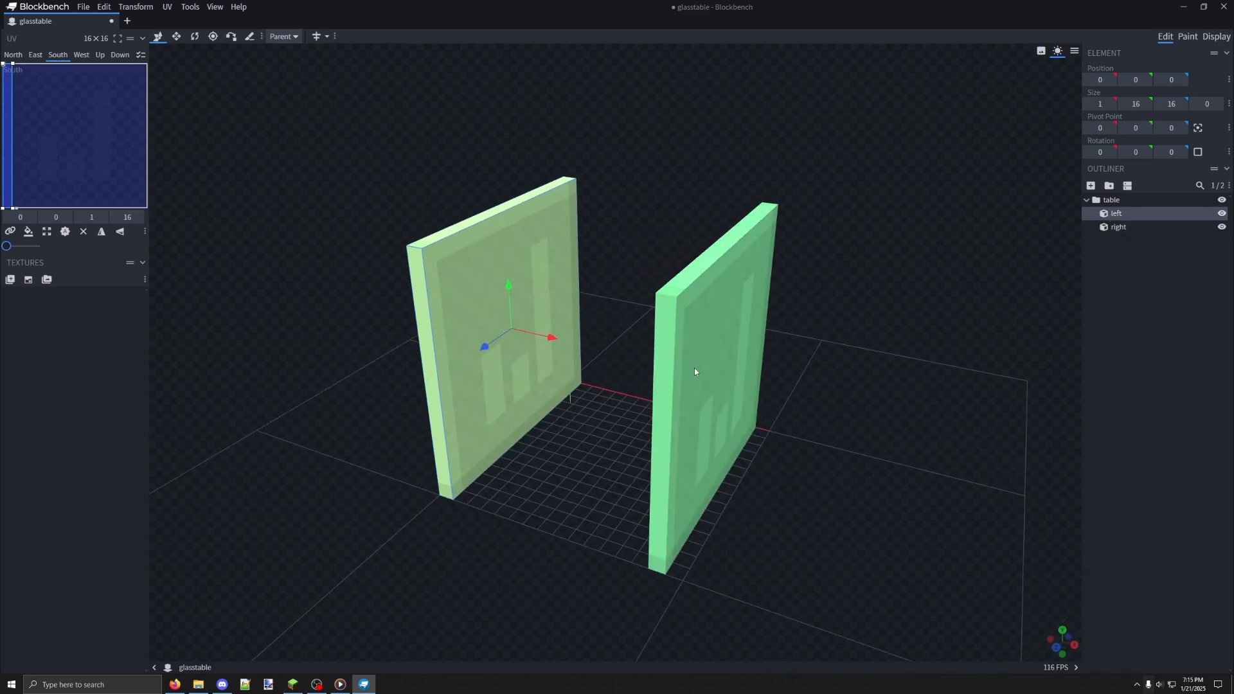
click(694, 368)
drag(769, 388, 785, 391)
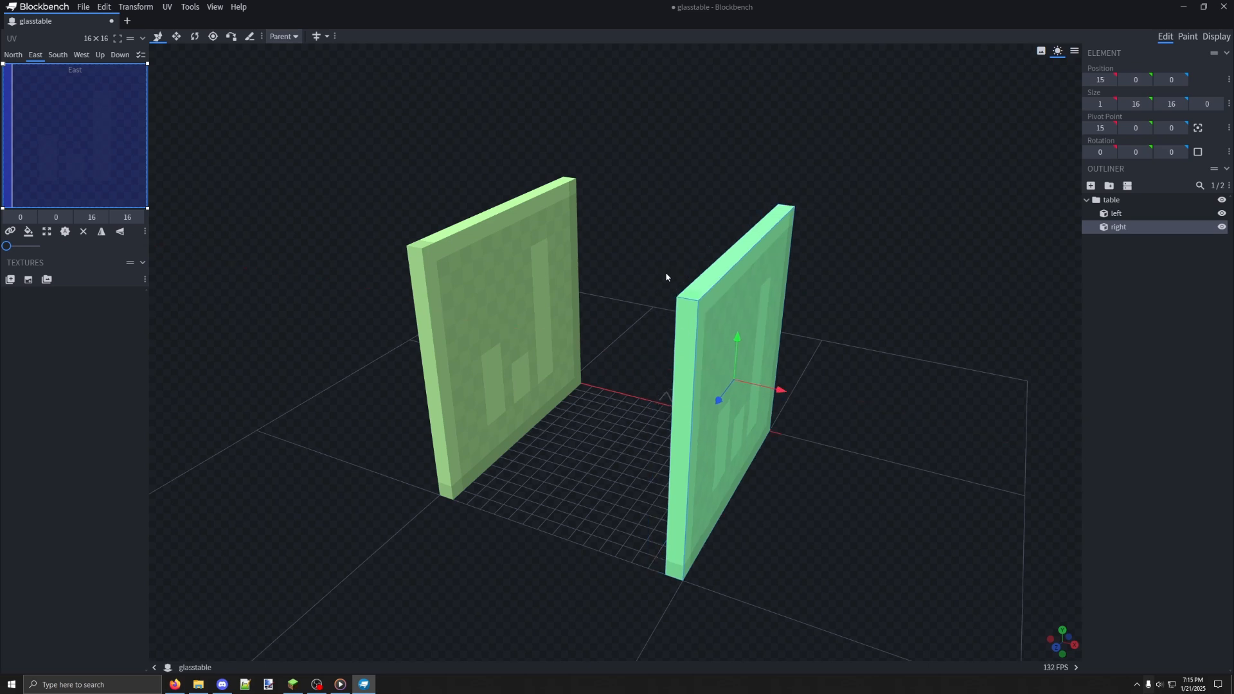
Add a new cube to the table group and name it shelf
drag(665, 277, 866, 359)
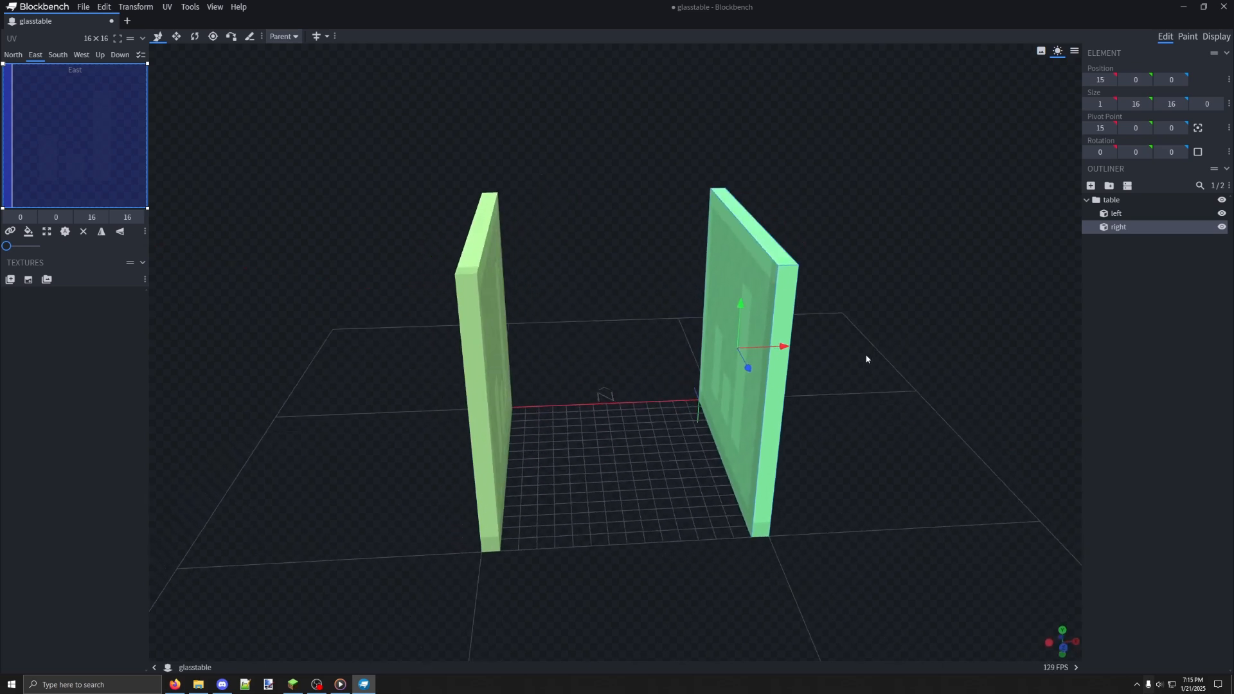
scroll(761, 269, up, 2)
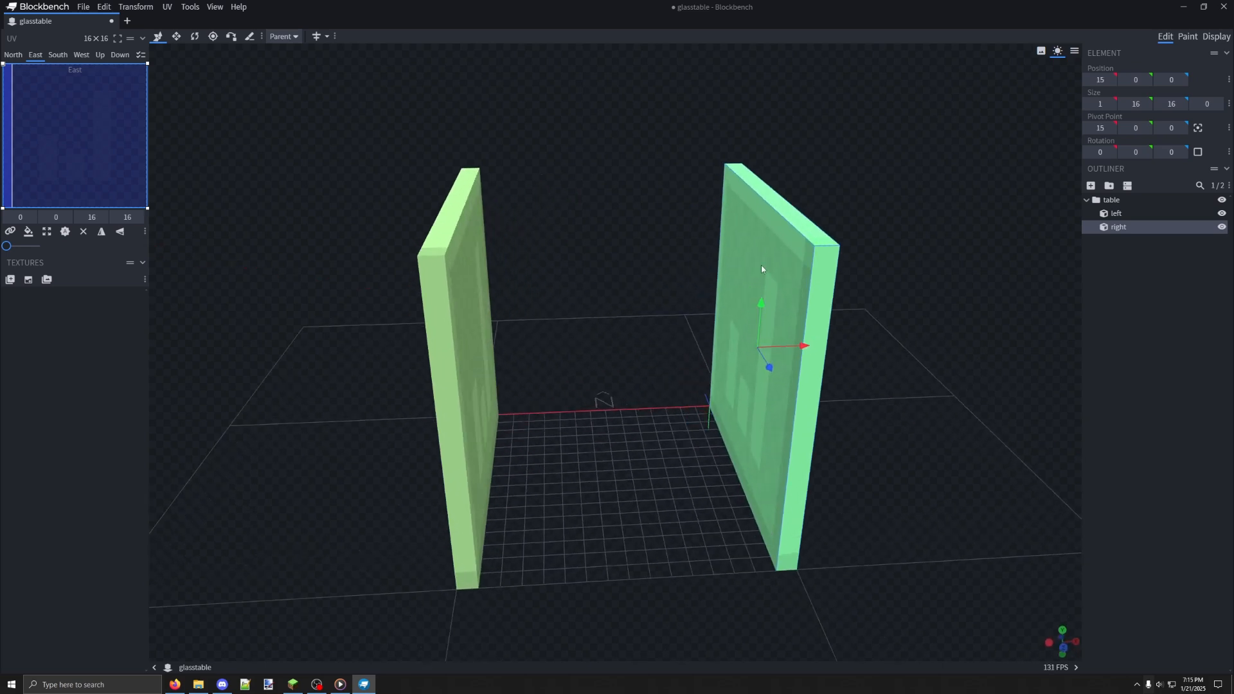
click(1090, 185)
double_click(1118, 240)
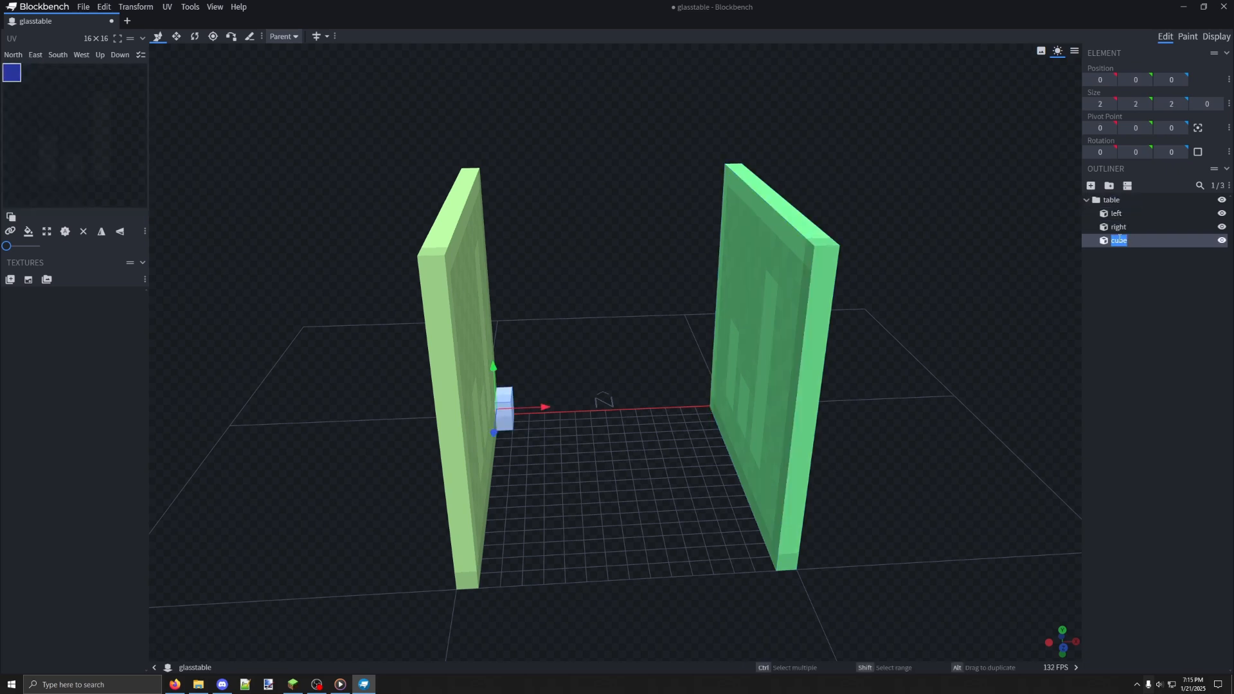
text(shelf)
key(Return)
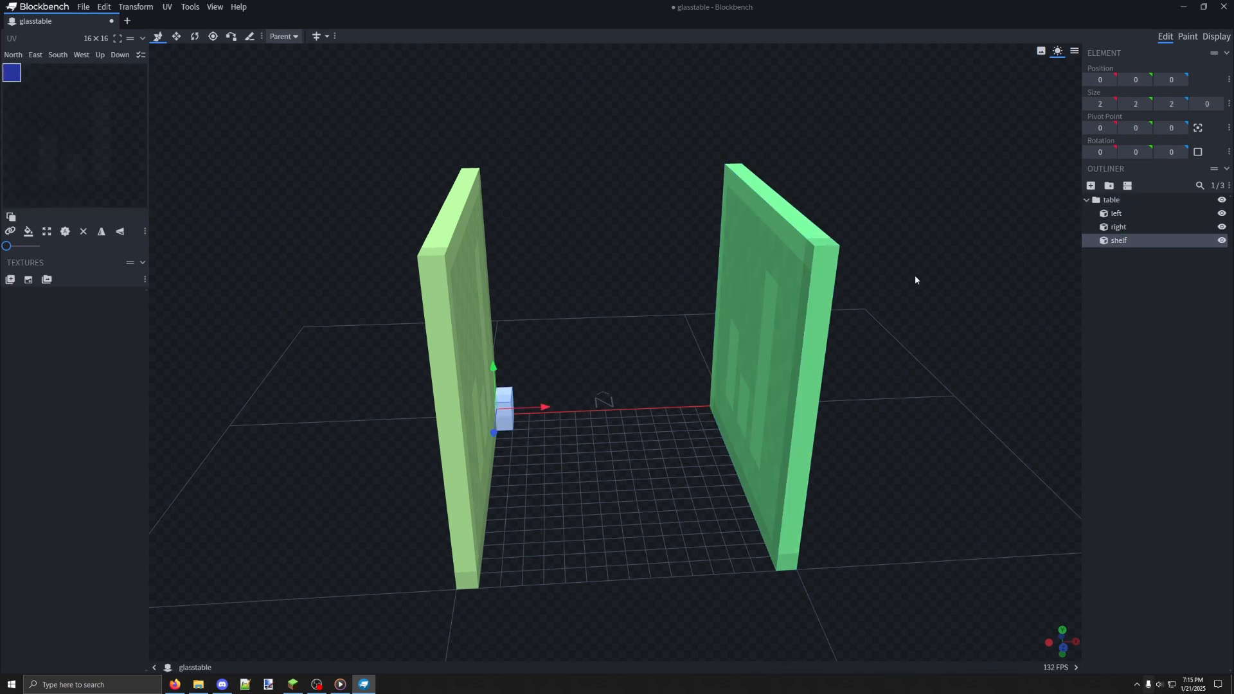
Move the shelf to X position 5 and set its size to 16 in X, 1 in Y and 14 in Z
drag(544, 408, 576, 371)
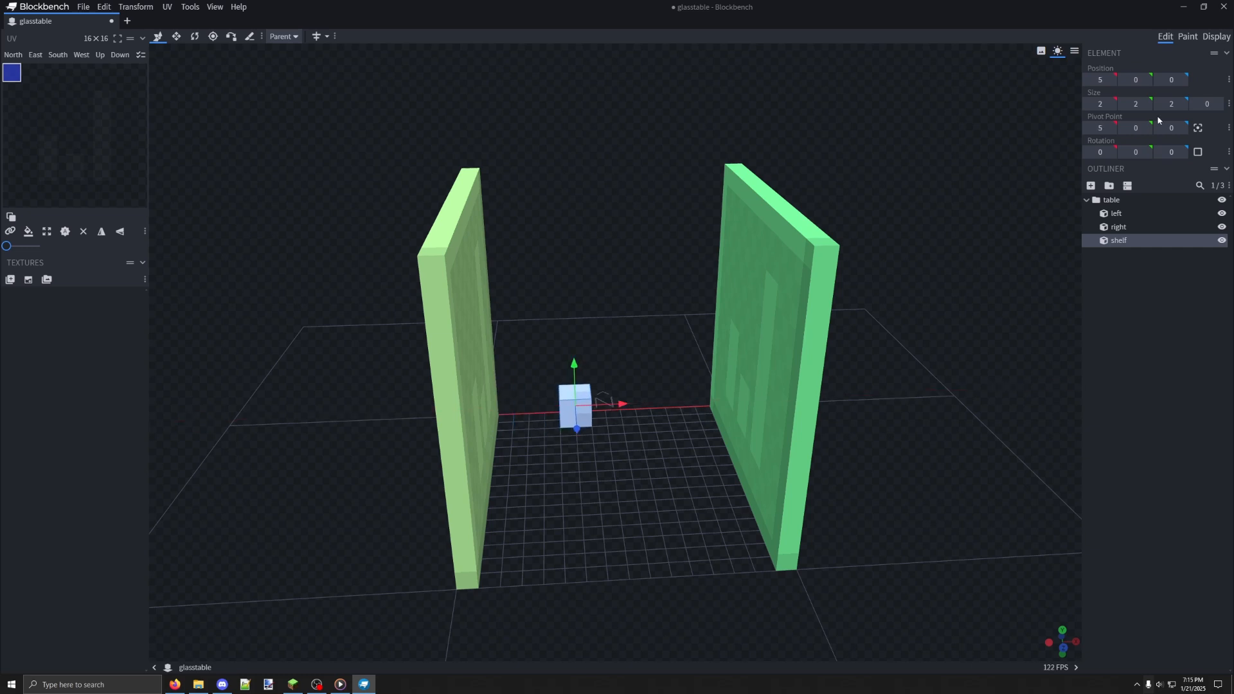
click(1088, 104)
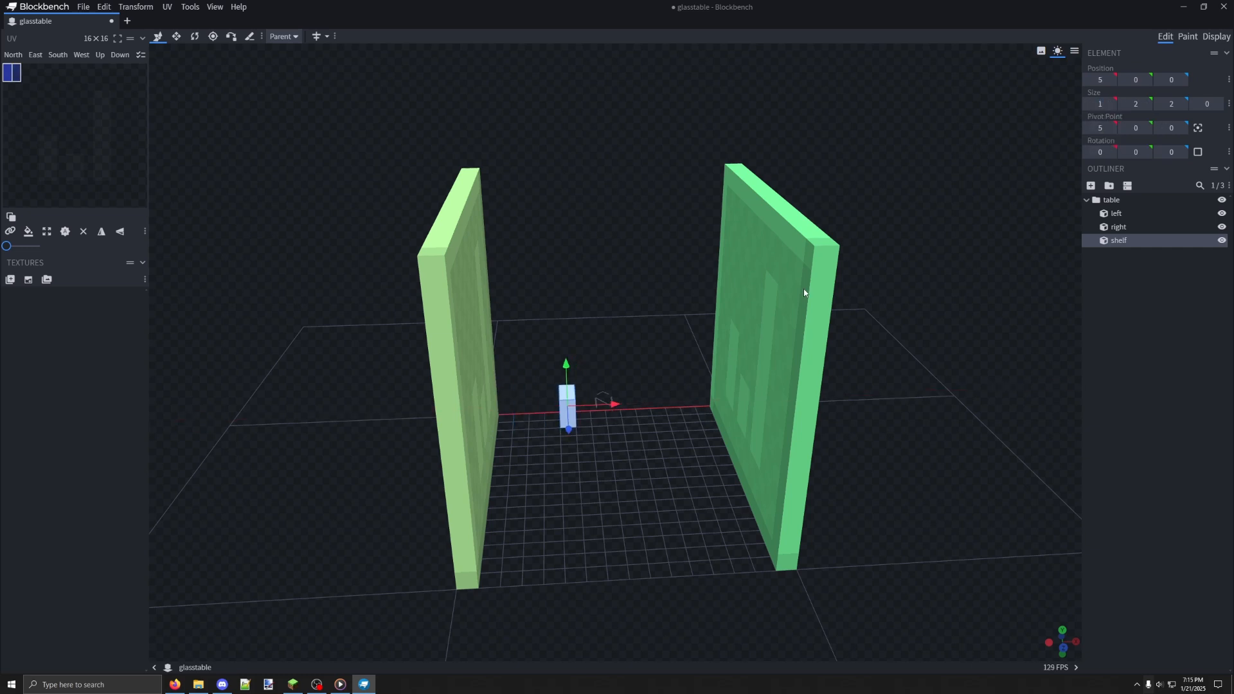
click(1124, 105)
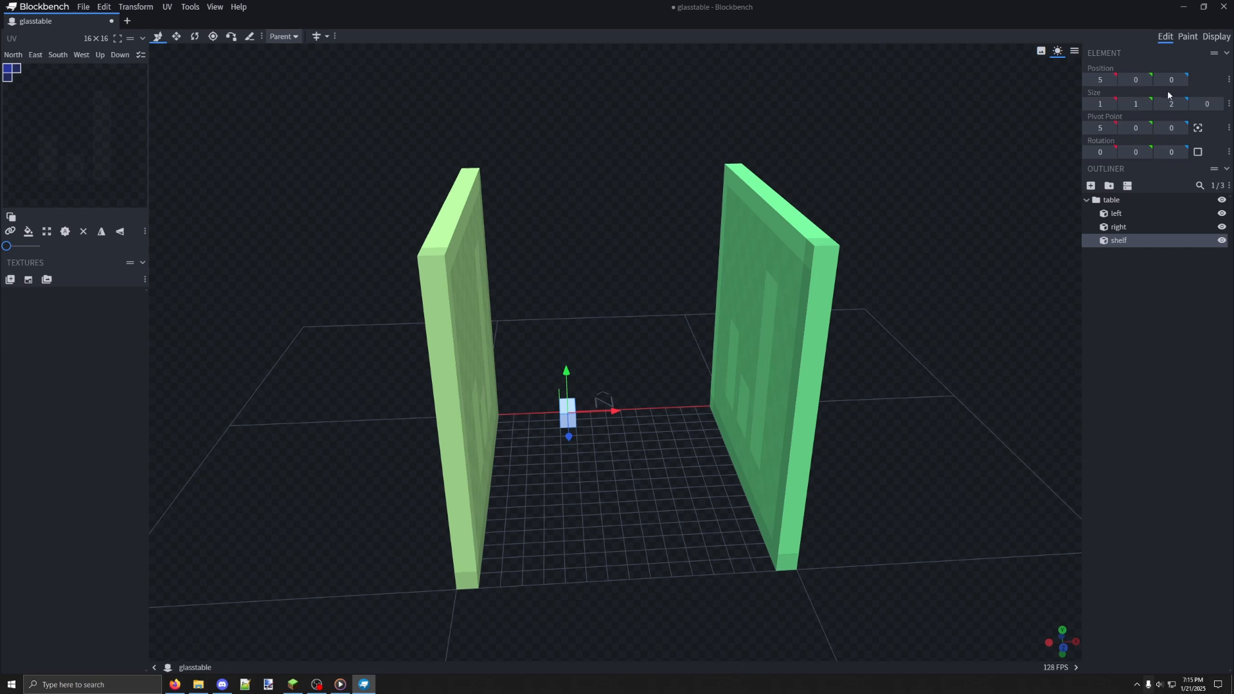
click(1099, 104)
text(16)
click(1172, 104)
text(14)
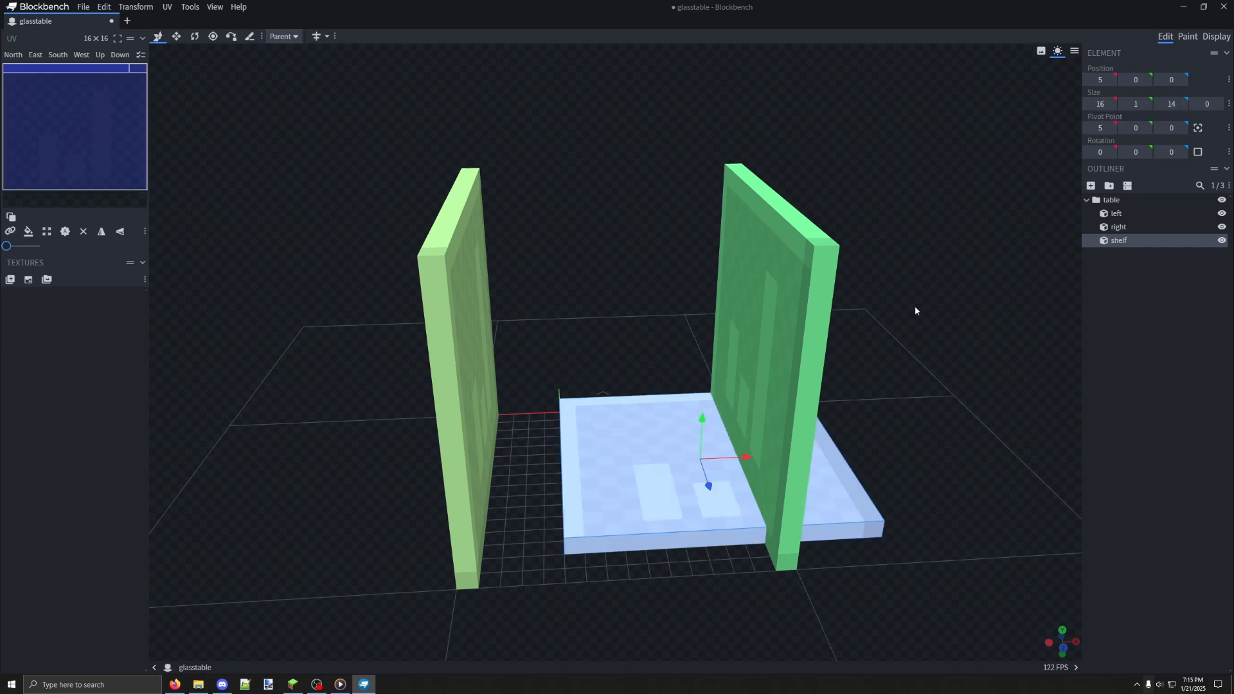
Move the shelf back to X position 0 and set its X size to 14 and its Z size to 16
drag(754, 458, 669, 463)
drag(808, 434, 631, 511)
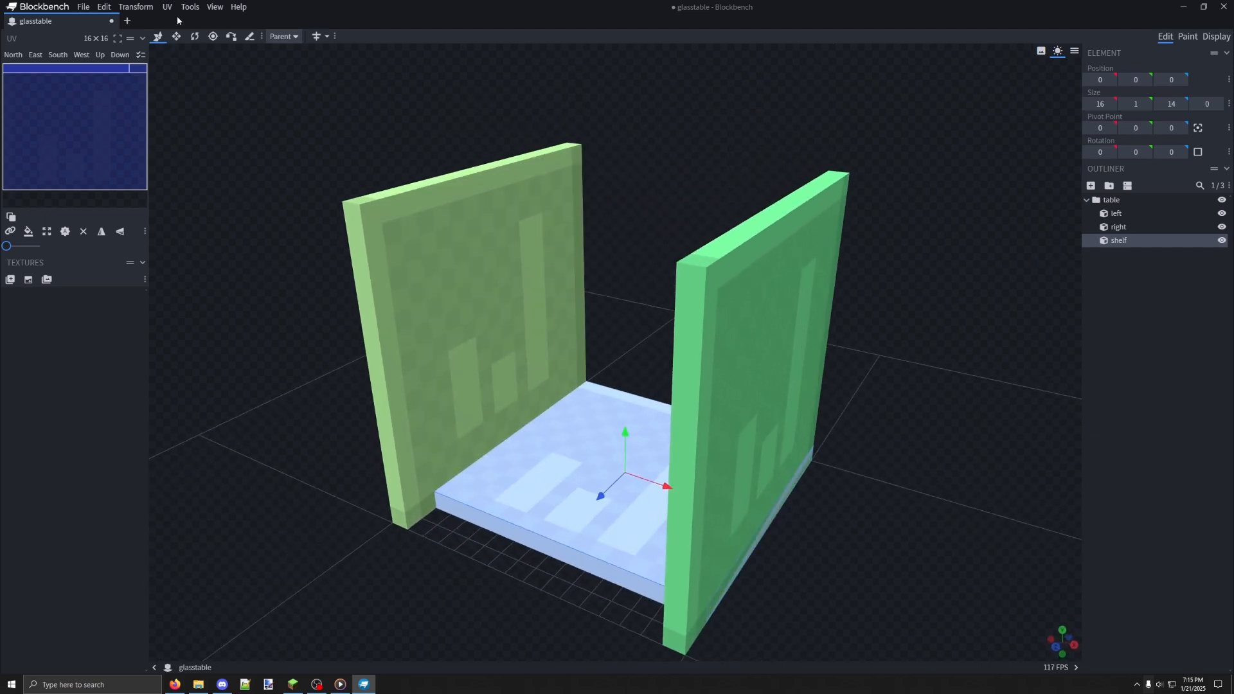
click(1102, 105)
text(14)
click(1181, 104)
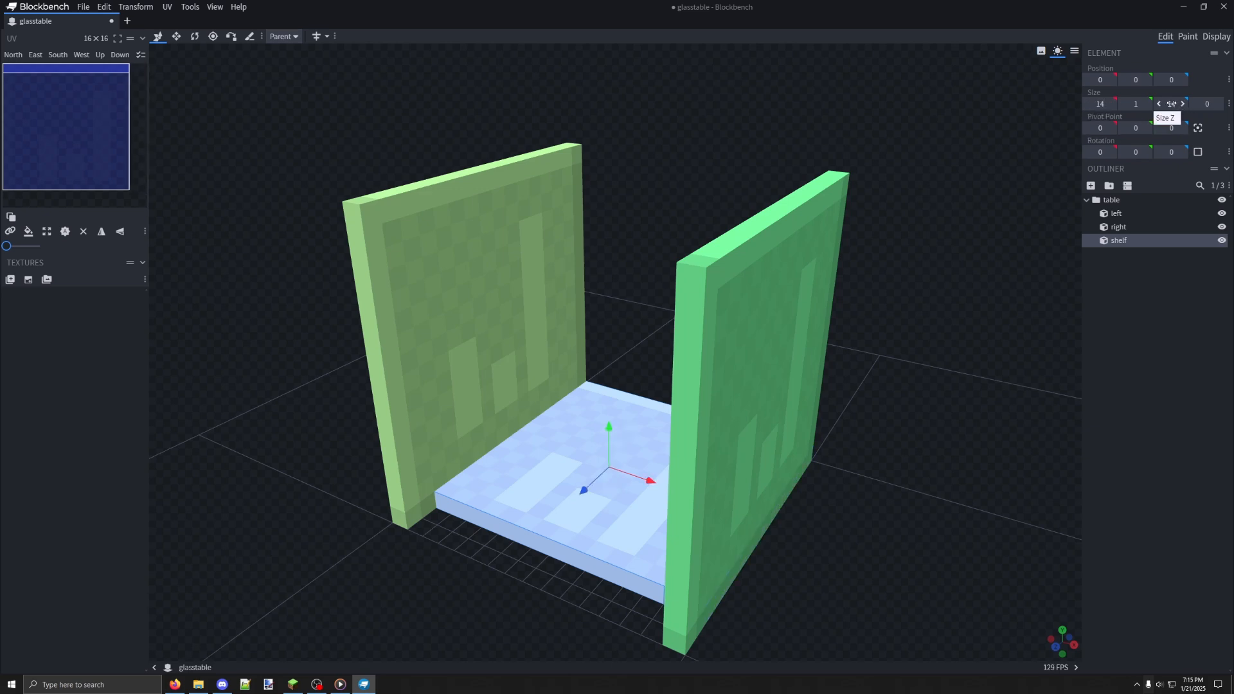
click(1182, 104)
drag(895, 328, 936, 340)
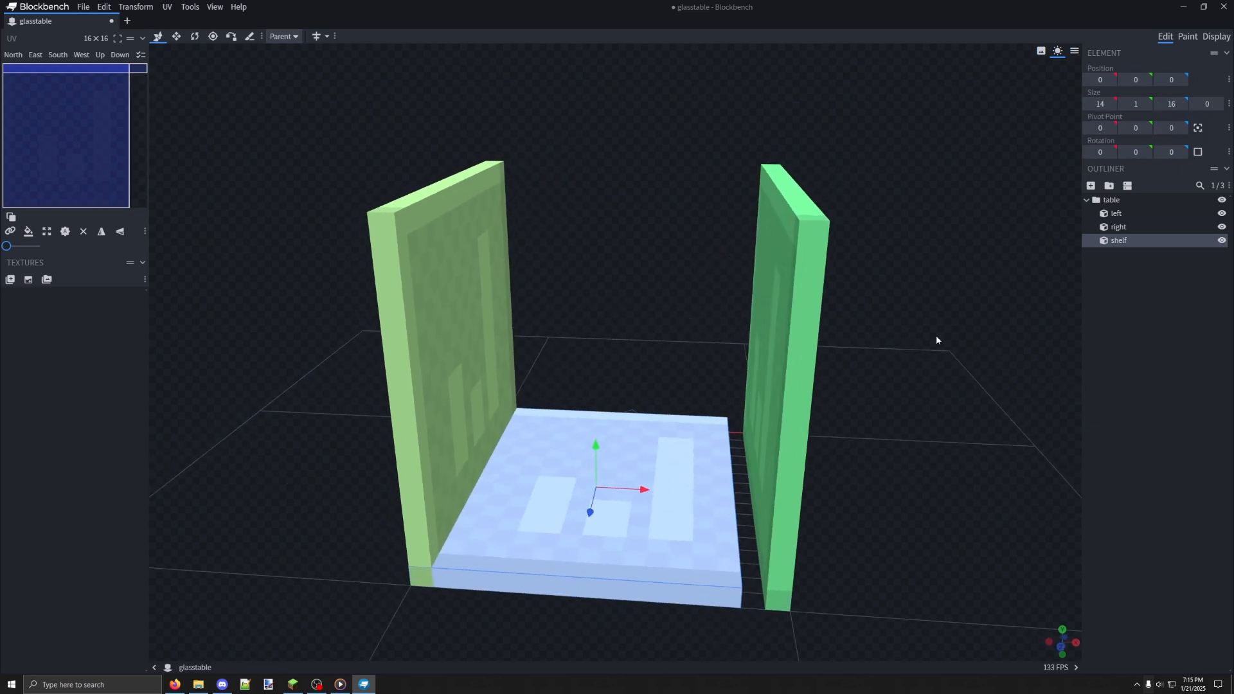
Move the shelf to X position 1 and Y position 6 so it sits between the two side panels
click(644, 491)
drag(646, 490, 673, 492)
drag(839, 504, 767, 452)
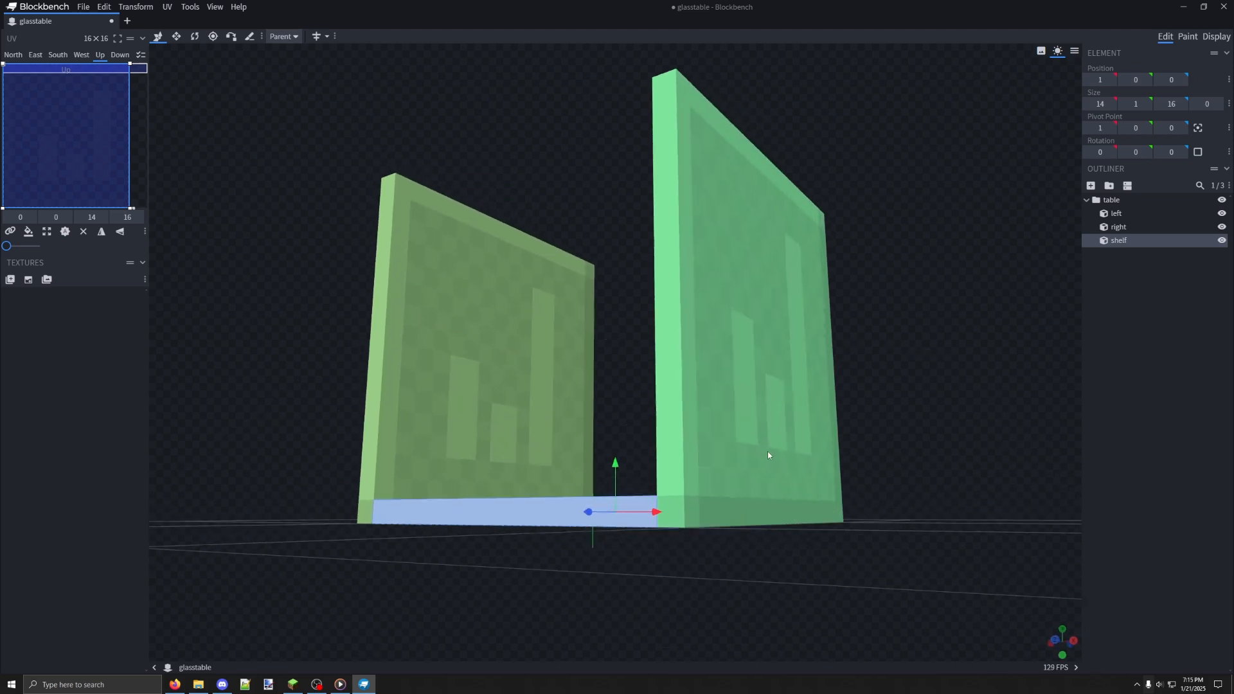
drag(681, 529, 774, 527)
scroll(847, 571, up, 3)
drag(847, 572, 477, 563)
drag(588, 566, 660, 277)
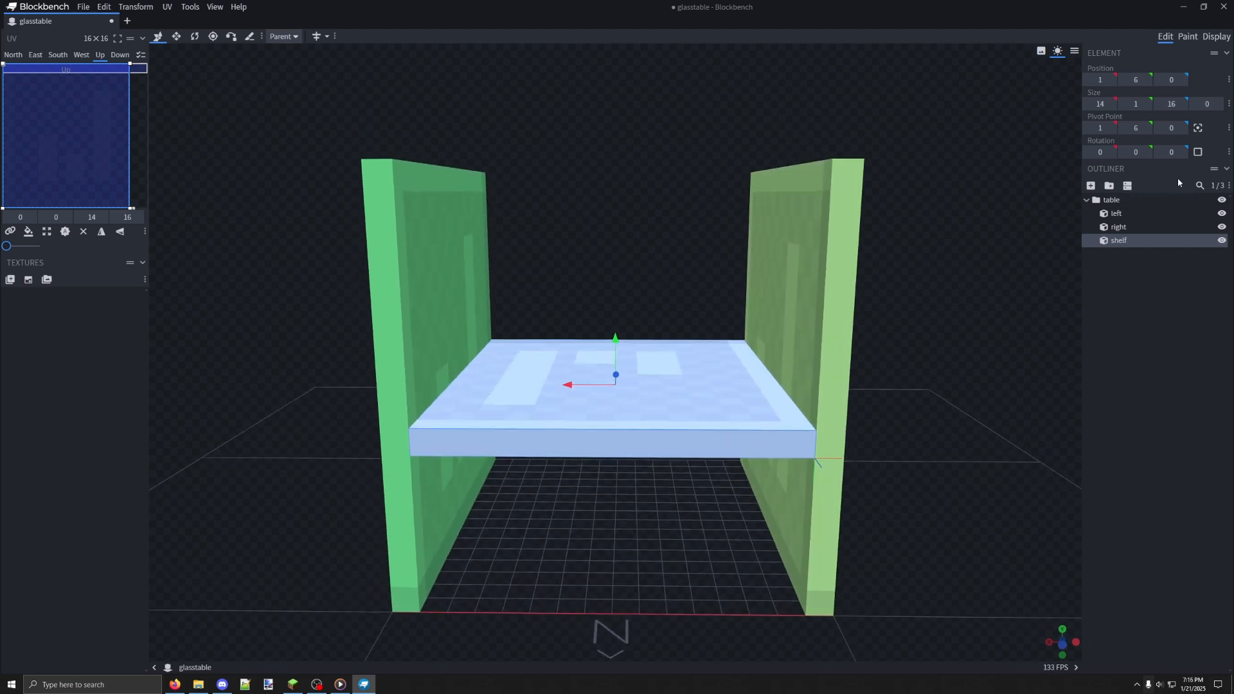
Add a new cube to the table group and name it glass
click(1090, 185)
double_click(1119, 255)
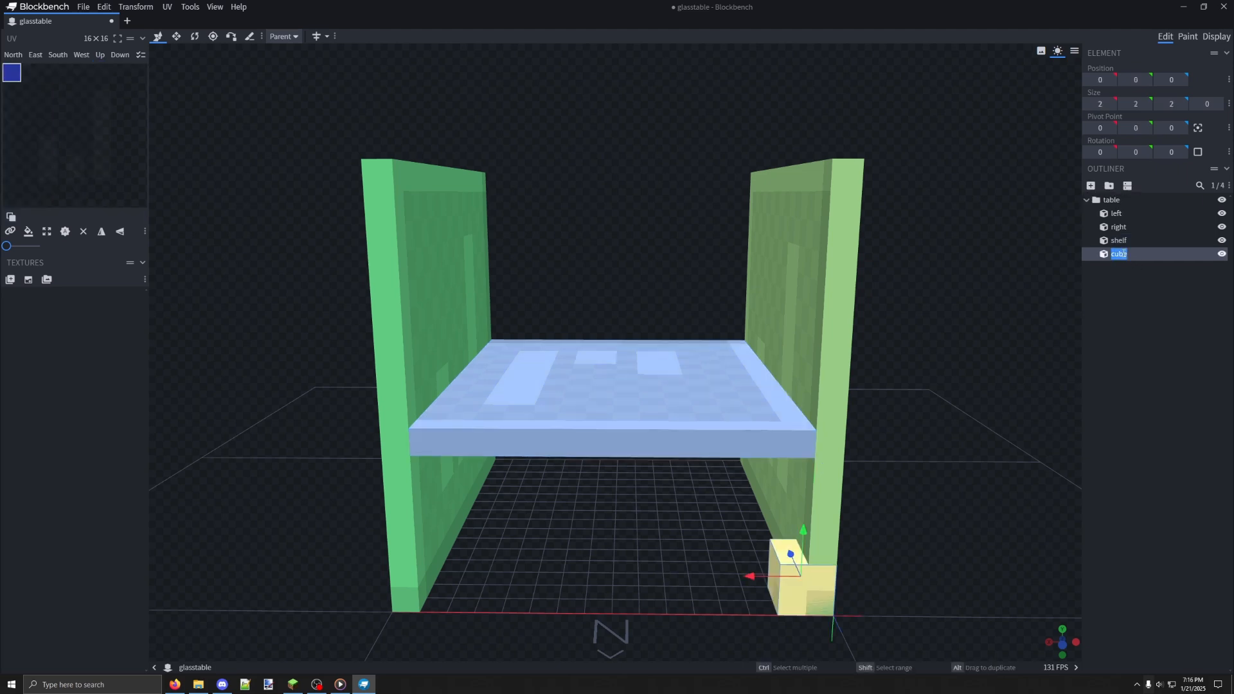
text(glass)
Move the glass cube to X position 4 and set its size to 14 in X, 1 in Y and 16 in Z
drag(751, 574, 641, 576)
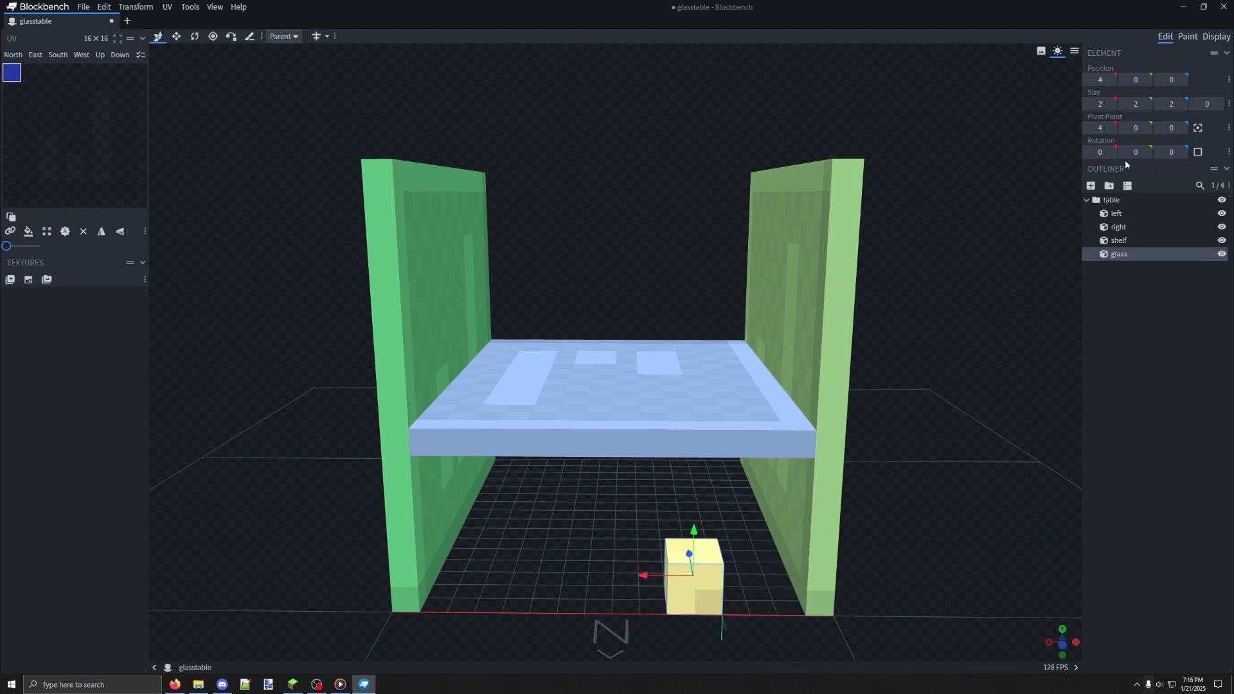
click(742, 365)
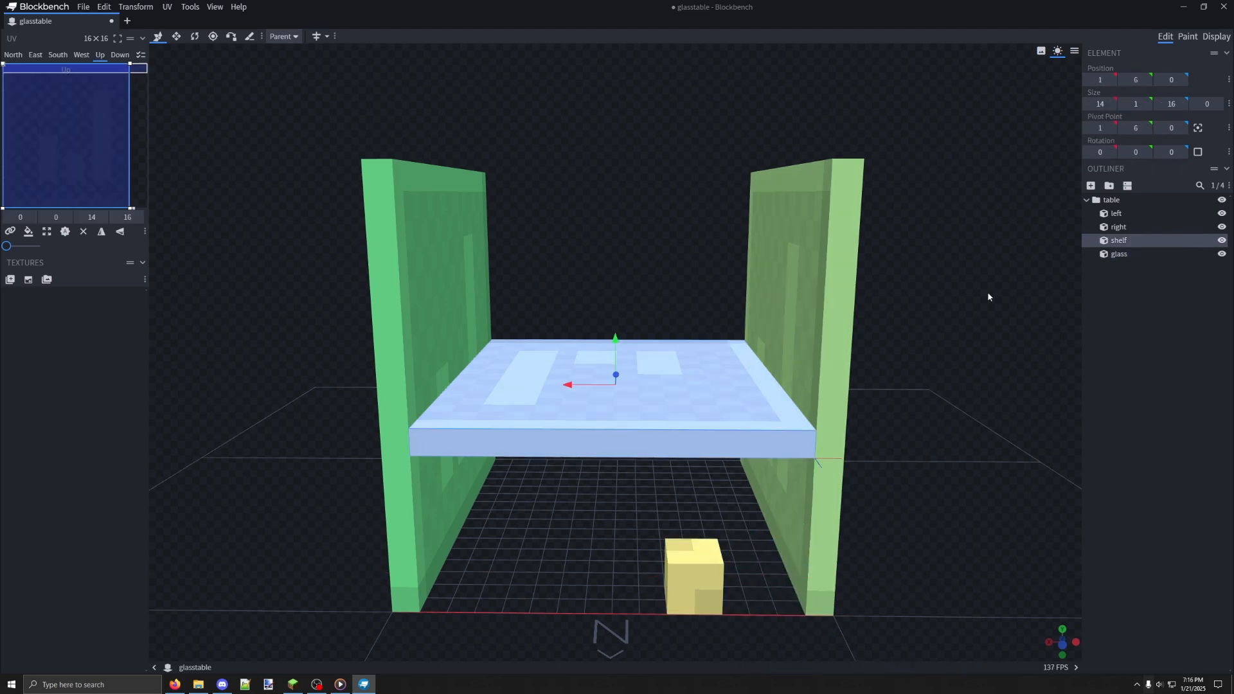
click(705, 557)
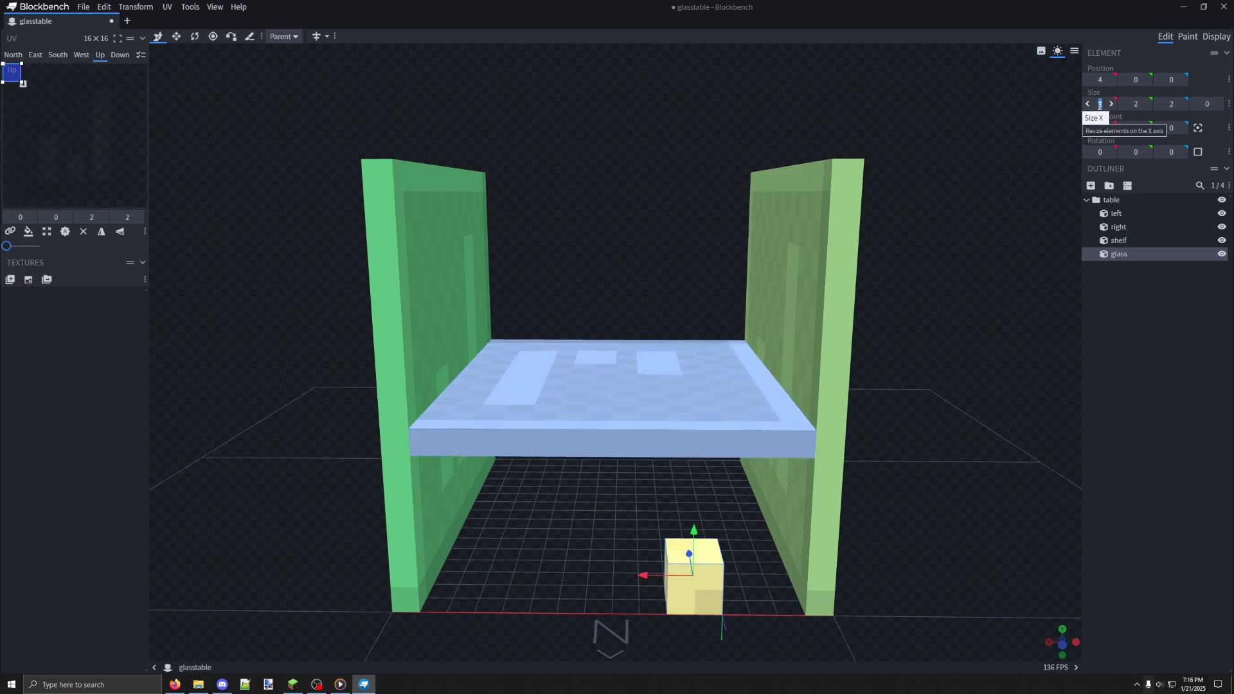
click(1133, 104)
text(1)
click(1168, 104)
text(16)
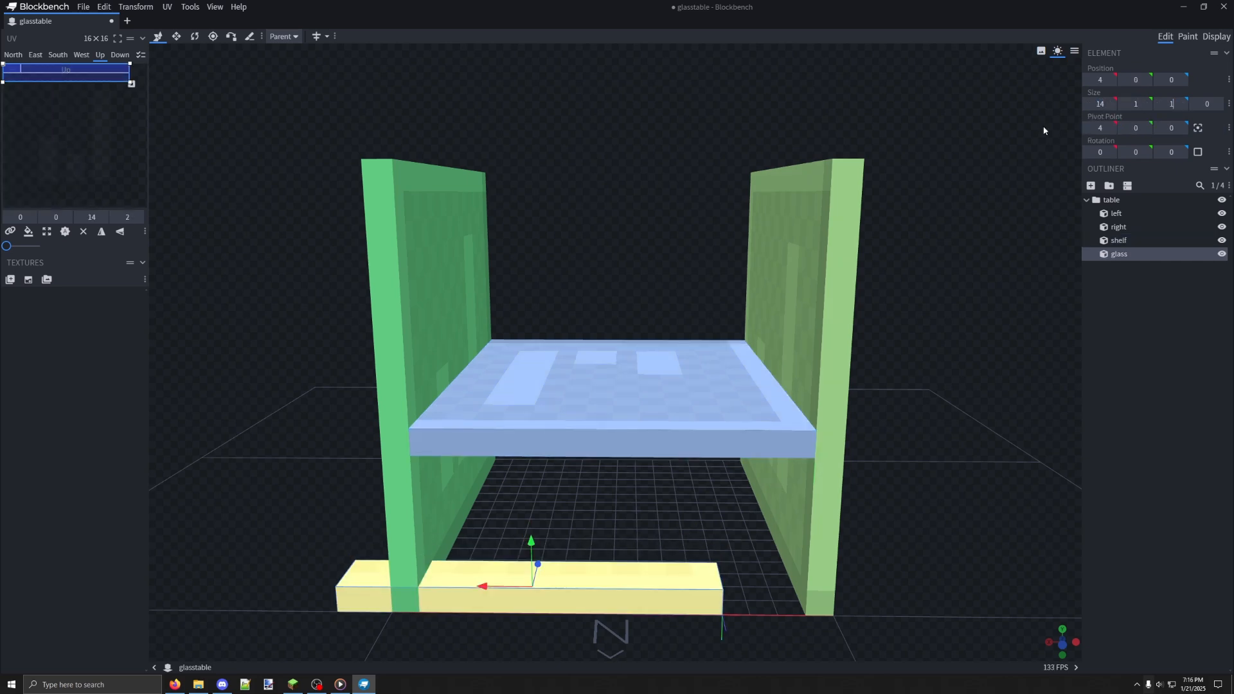
Move the glass cube to X position 1 and Y position 15 so it forms the tabletop between the side panels
click(651, 289)
drag(532, 508, 964, 164)
scroll(928, 156, down, 3)
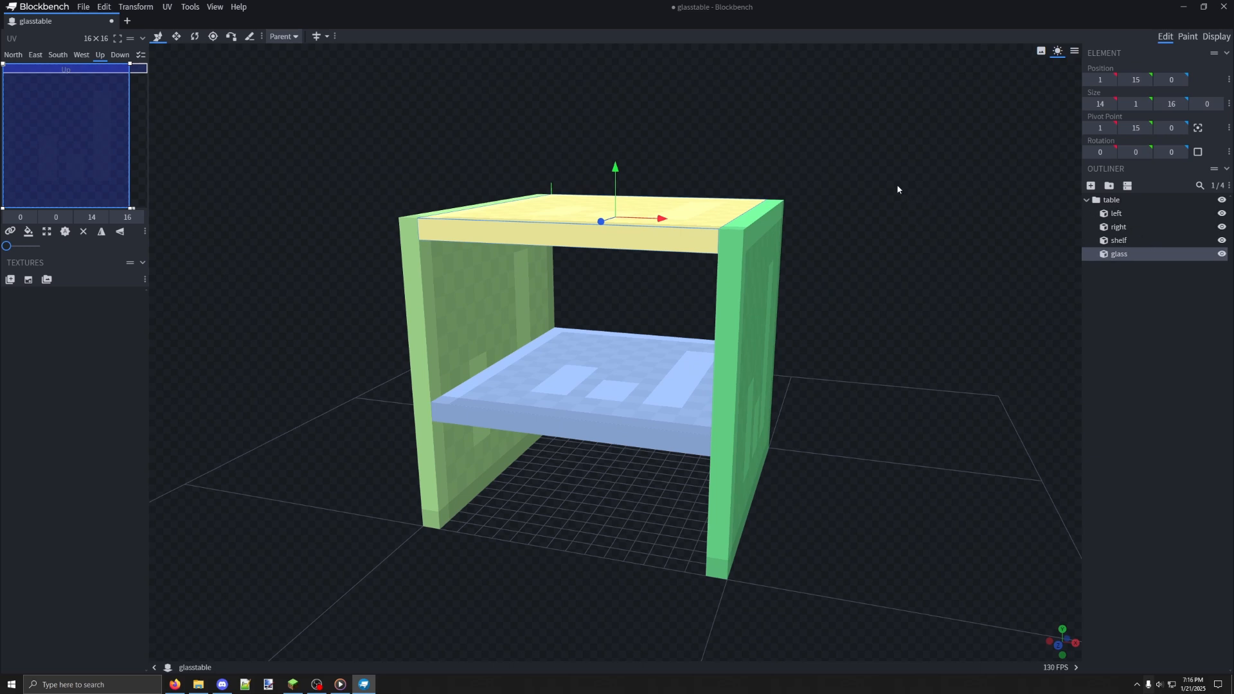
drag(838, 193, 851, 201)
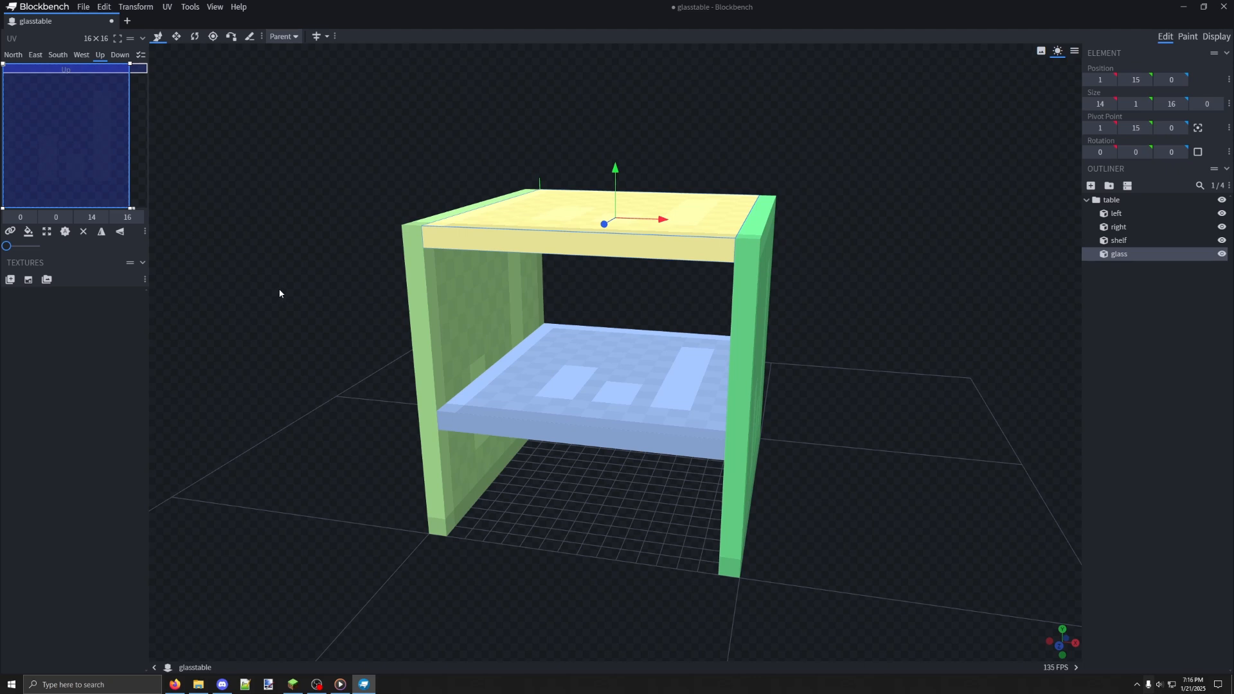
Import andesite.png from the block textures folder as a texture
click(11, 280)
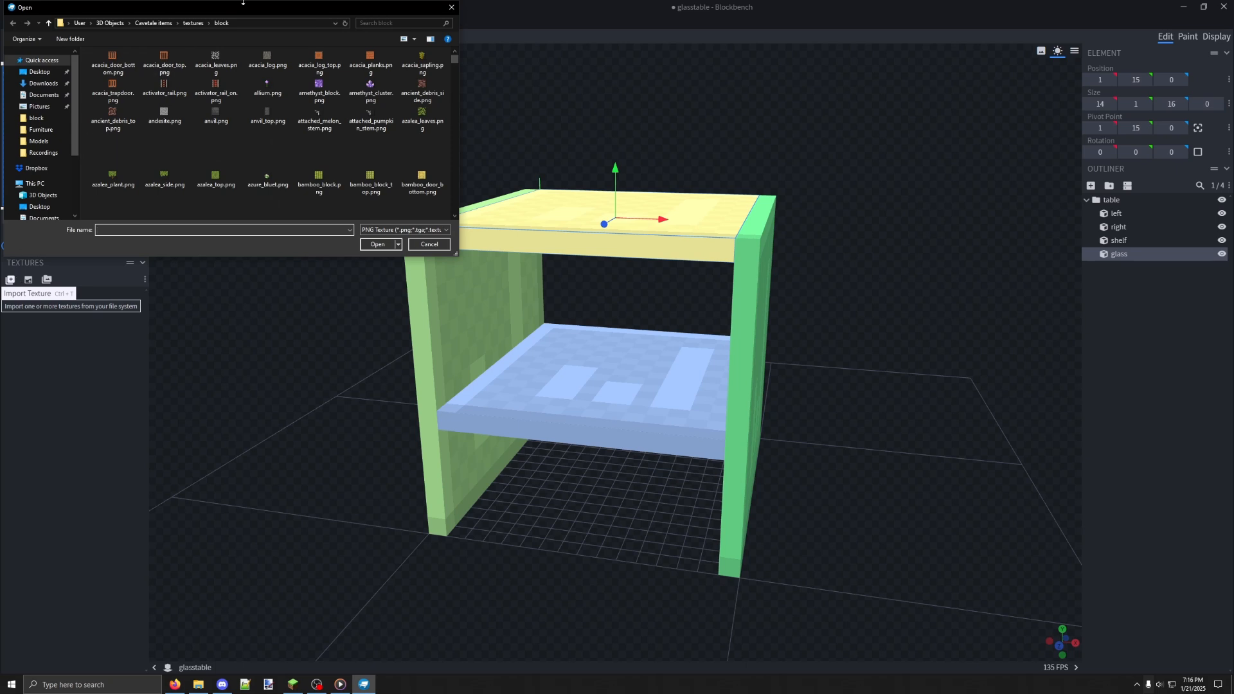
drag(247, 9, 500, 99)
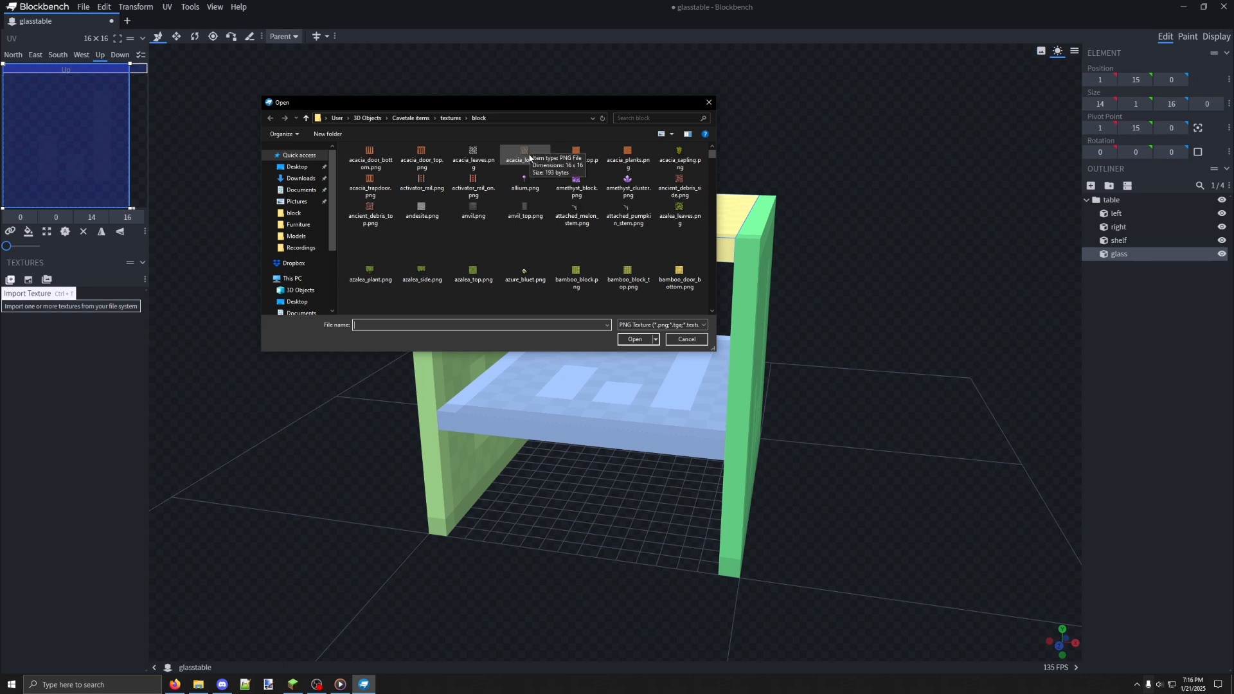
double_click(421, 208)
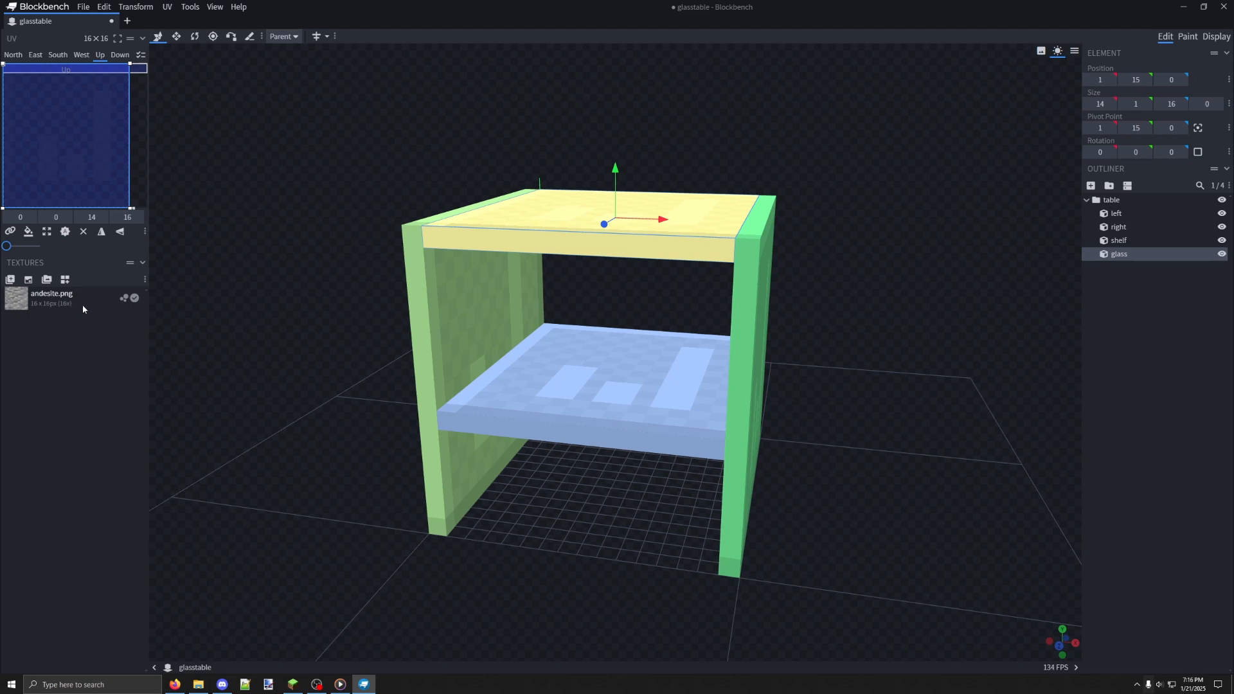
drag(272, 341, 381, 243)
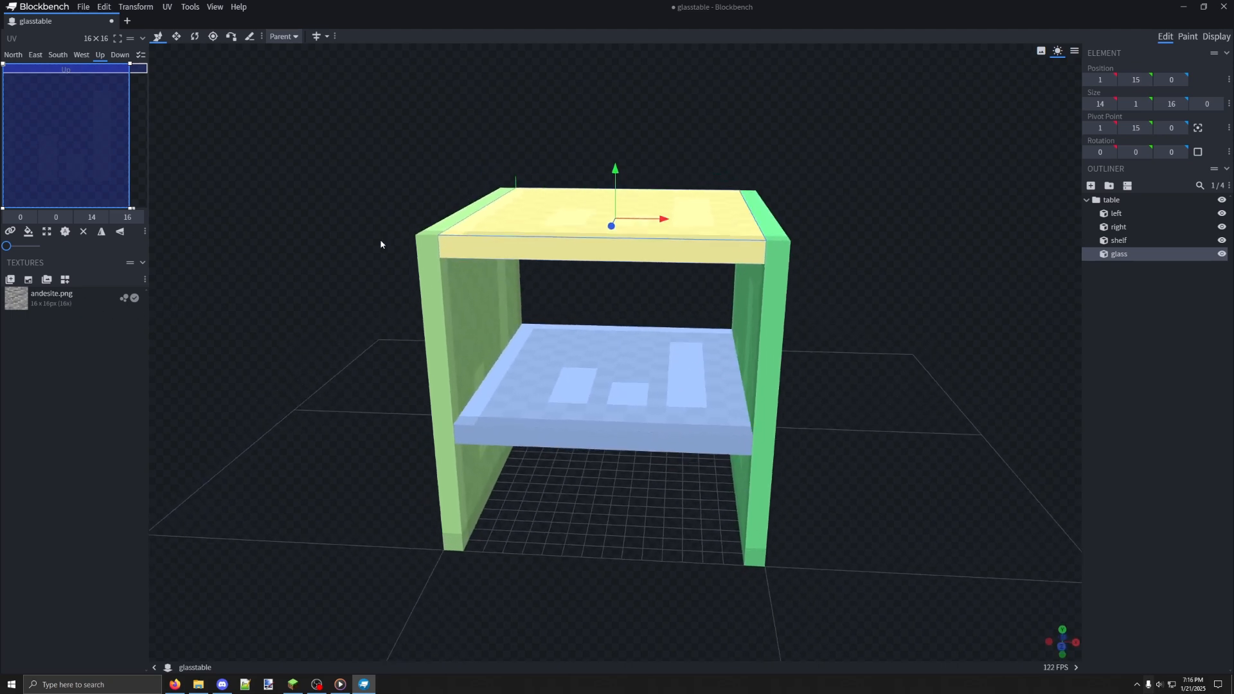
Apply the andesite.png texture to the glass cube
right_click(538, 225)
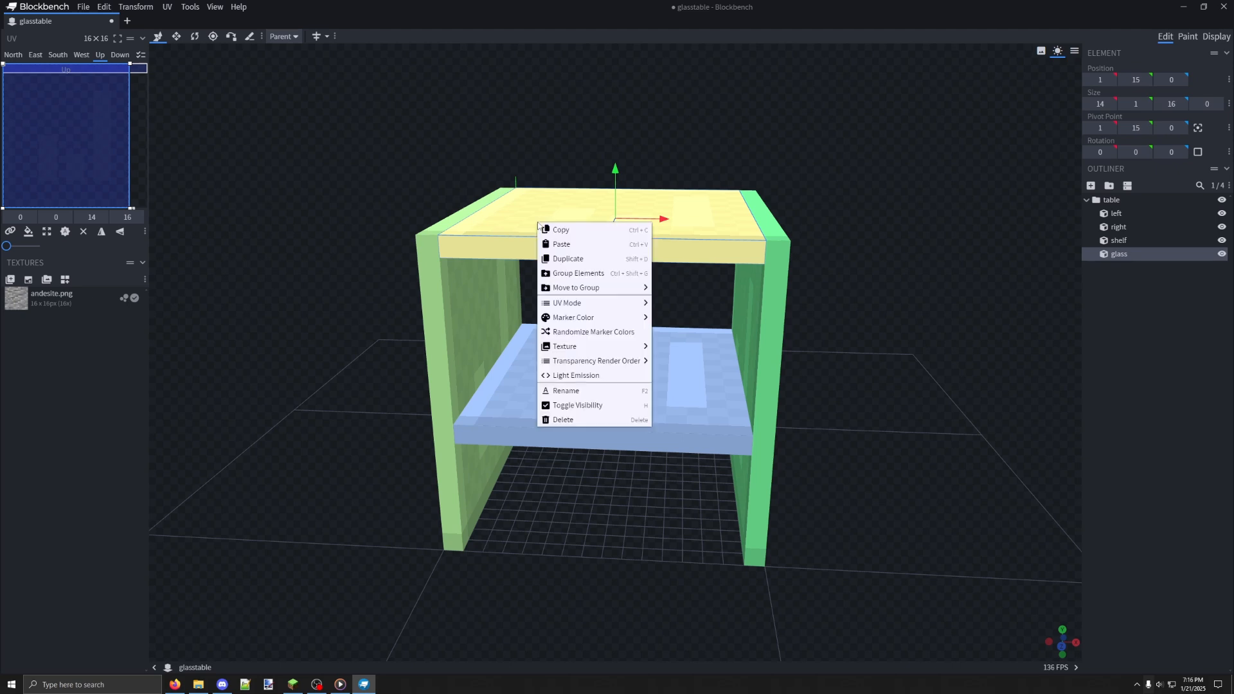
mouse_move(582, 345)
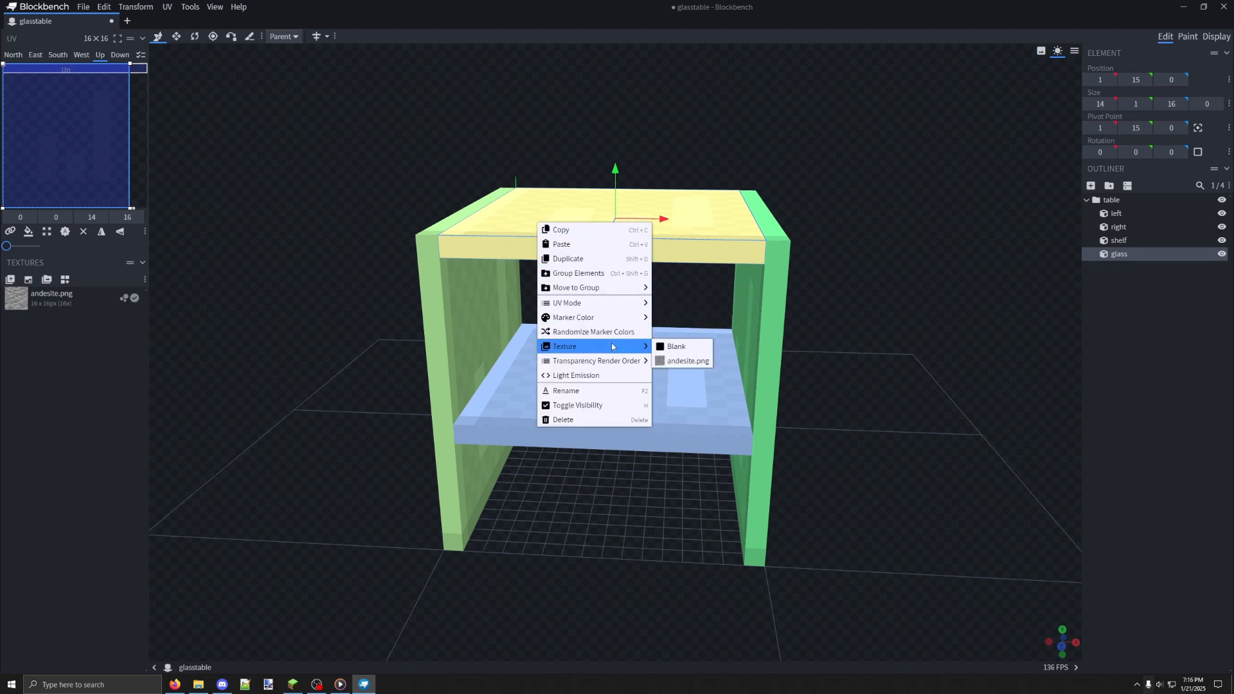
click(685, 361)
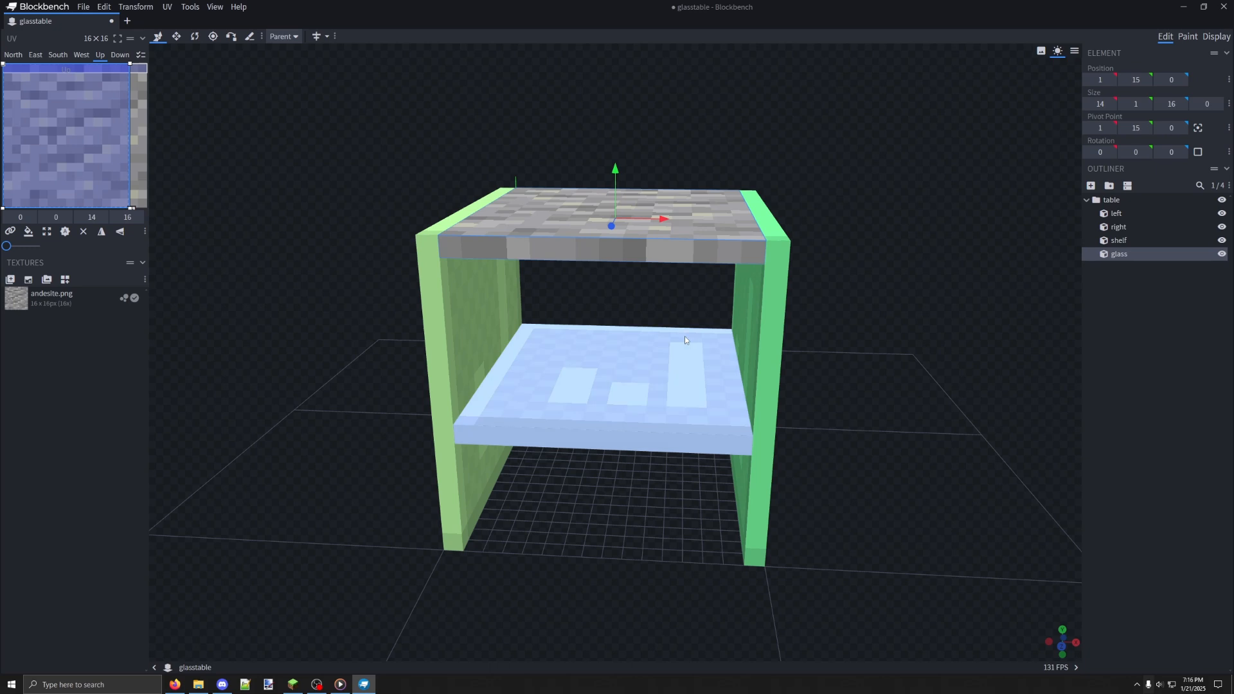
drag(689, 302, 657, 250)
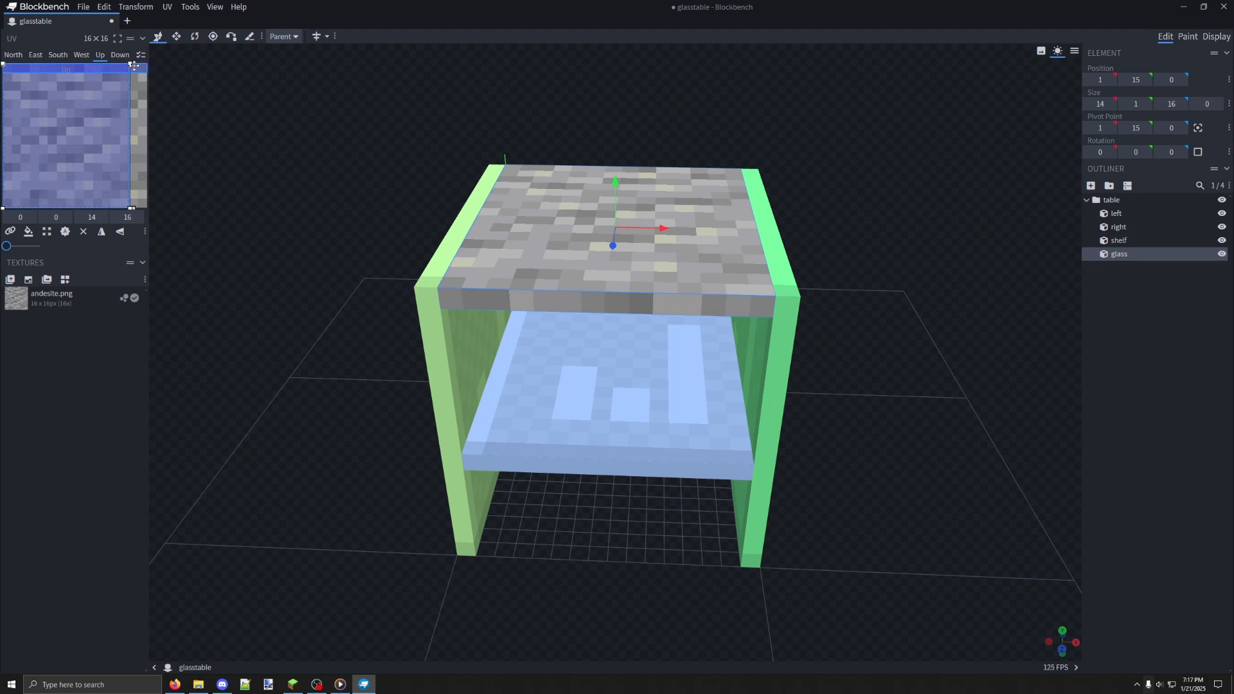
Resize the UV region of the glass cube's Up face to 11 by 10 and place it at 0, 6
drag(129, 63, 102, 125)
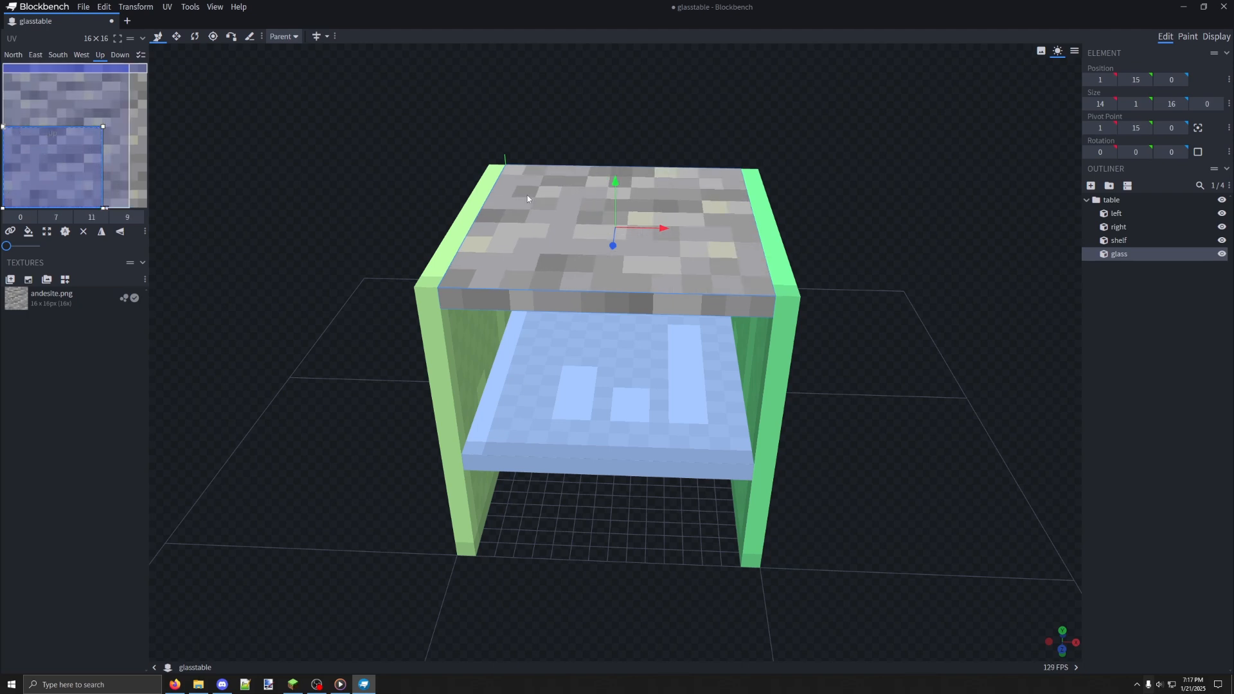
drag(102, 126, 77, 104)
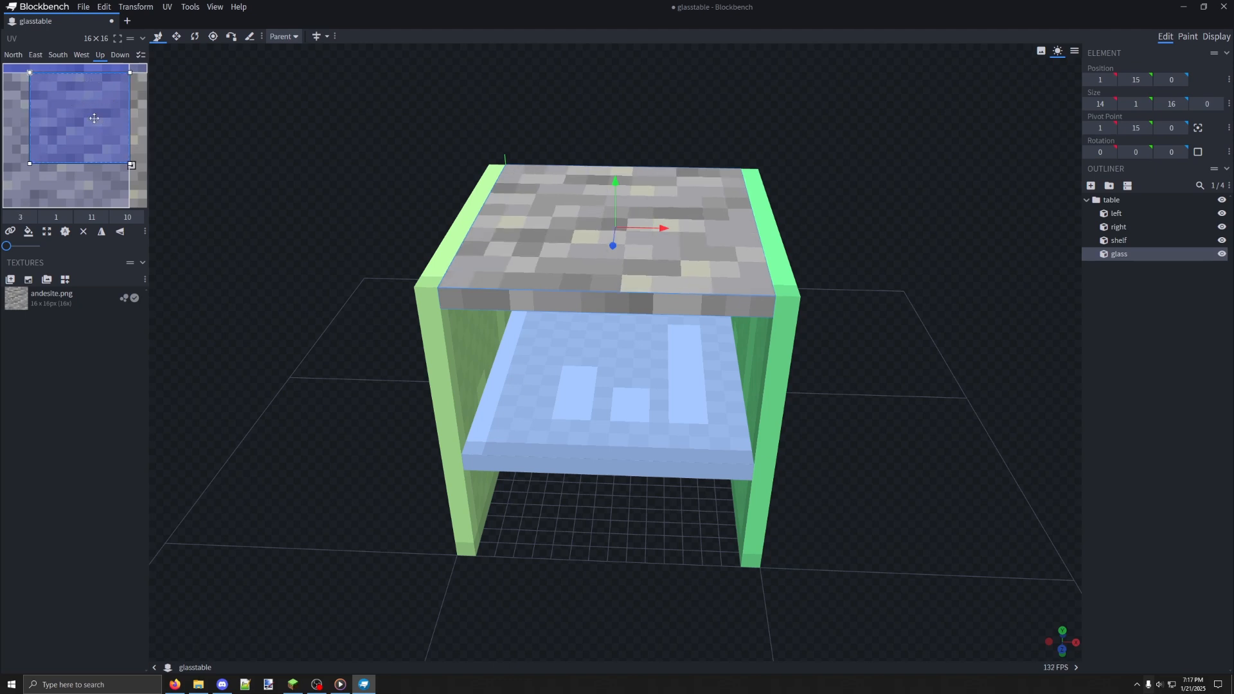
drag(85, 115, 59, 161)
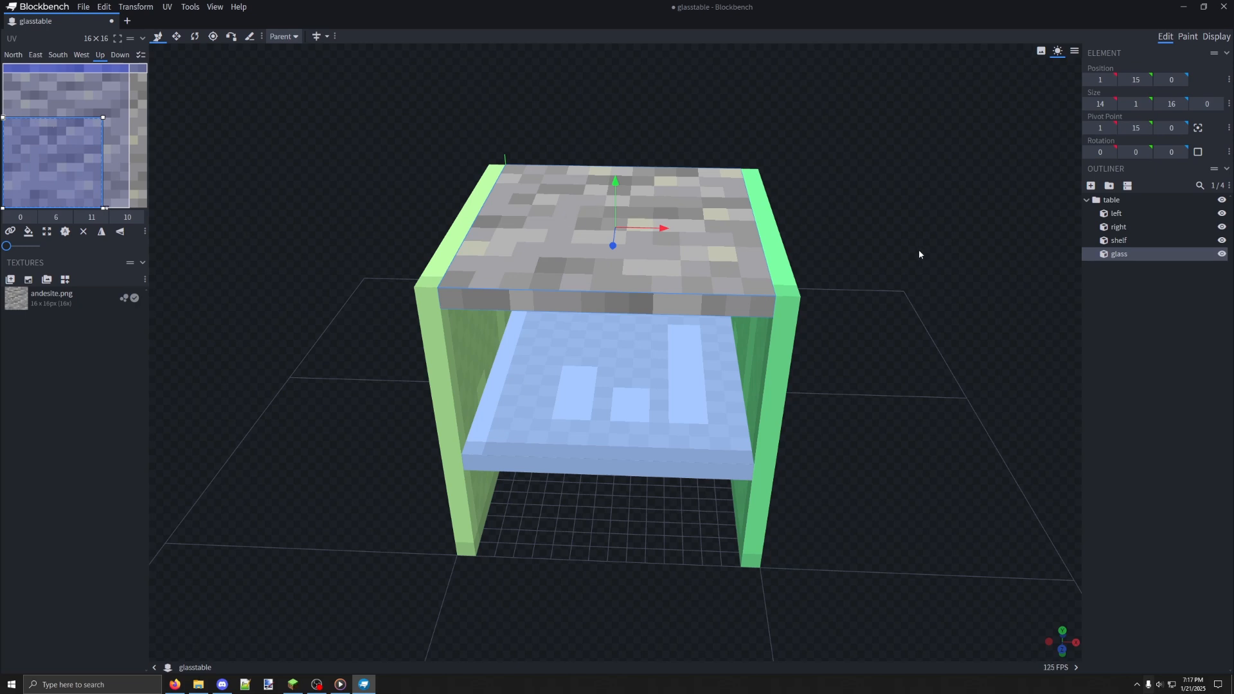
mouse_move(919, 251)
mouse_down()
mouse_move(924, 215)
mouse_move(910, 250)
mouse_up()
drag(789, 267, 468, 225)
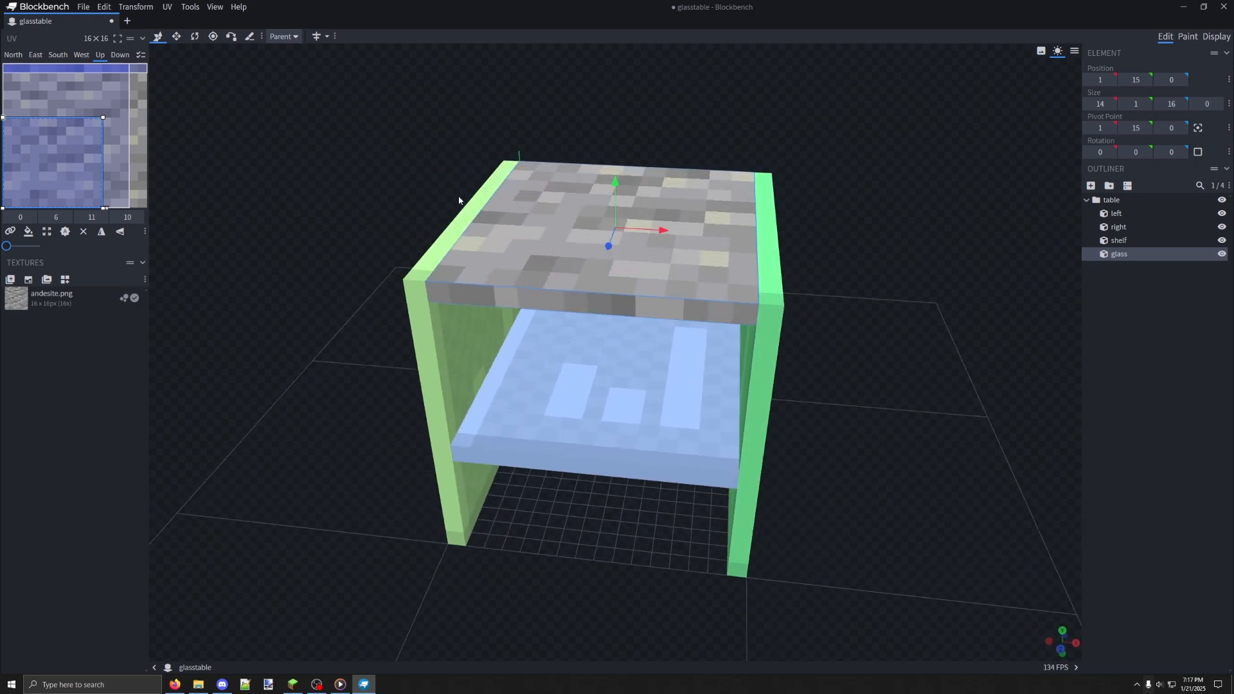
Undo the UV edits and texture assignment on the glass cube, and delete the andesite.png texture from the project
key(ctrl+z)
key(ctrl+z)
key(ctrl+z)
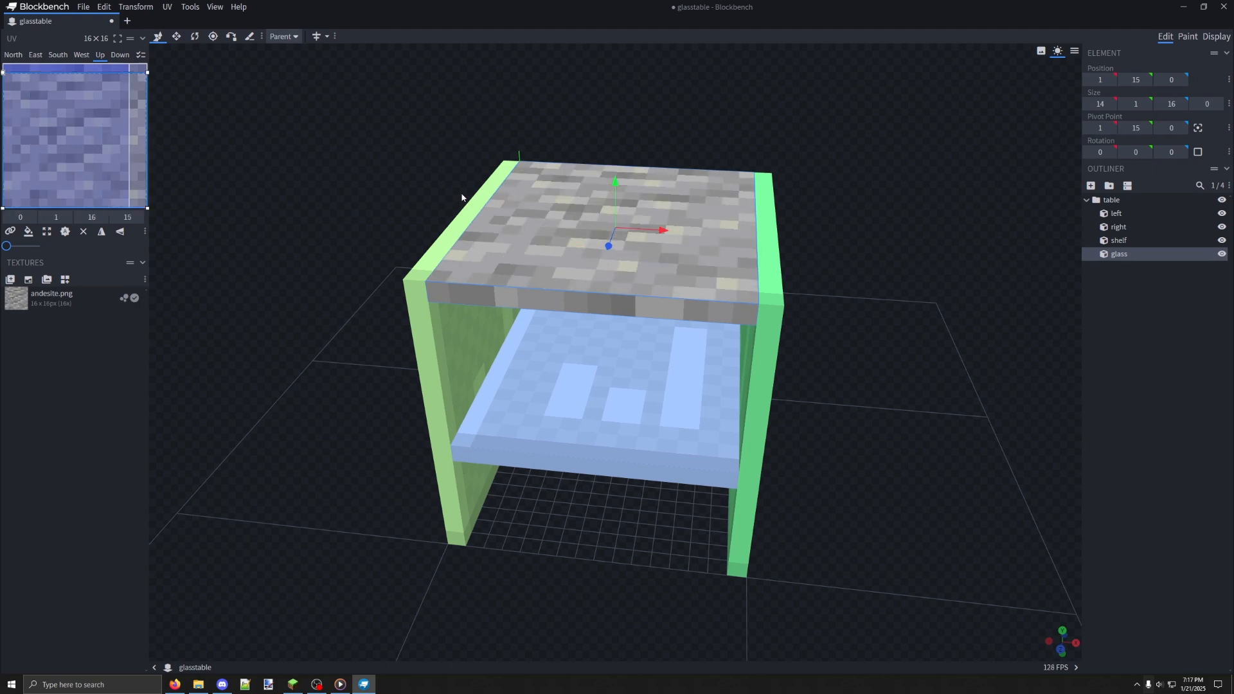
key(ctrl+z)
key(ctrl+z)
key(ctrl+z)
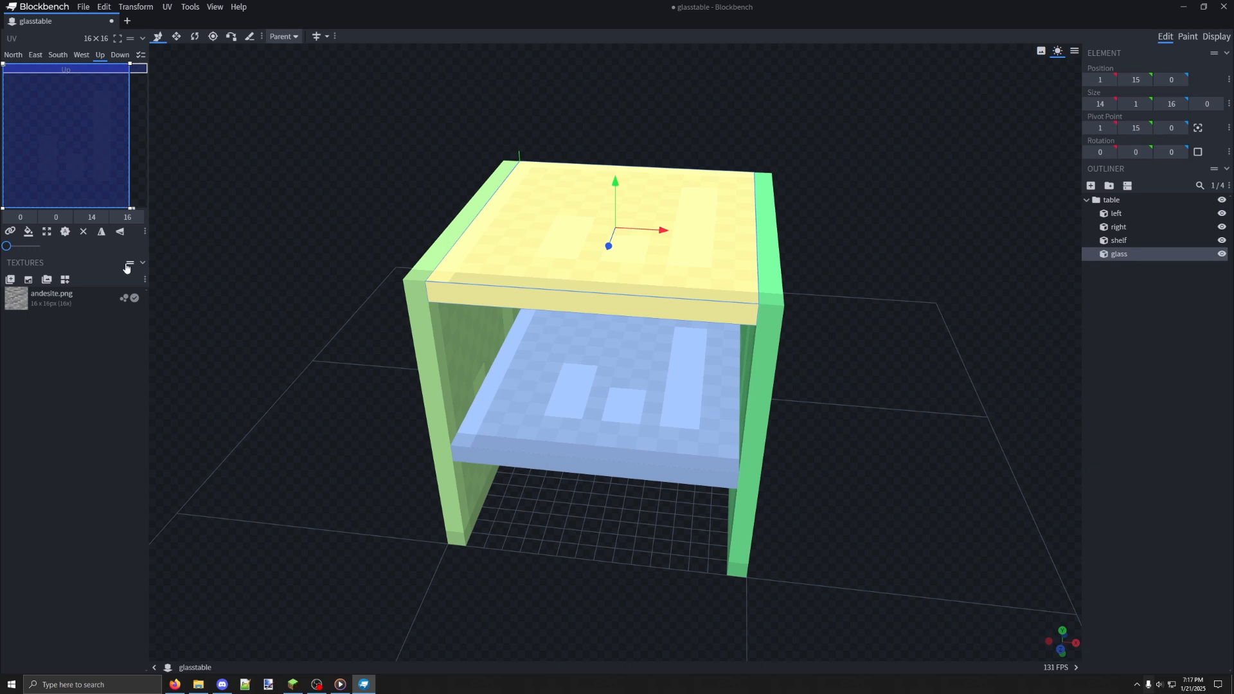
right_click(88, 298)
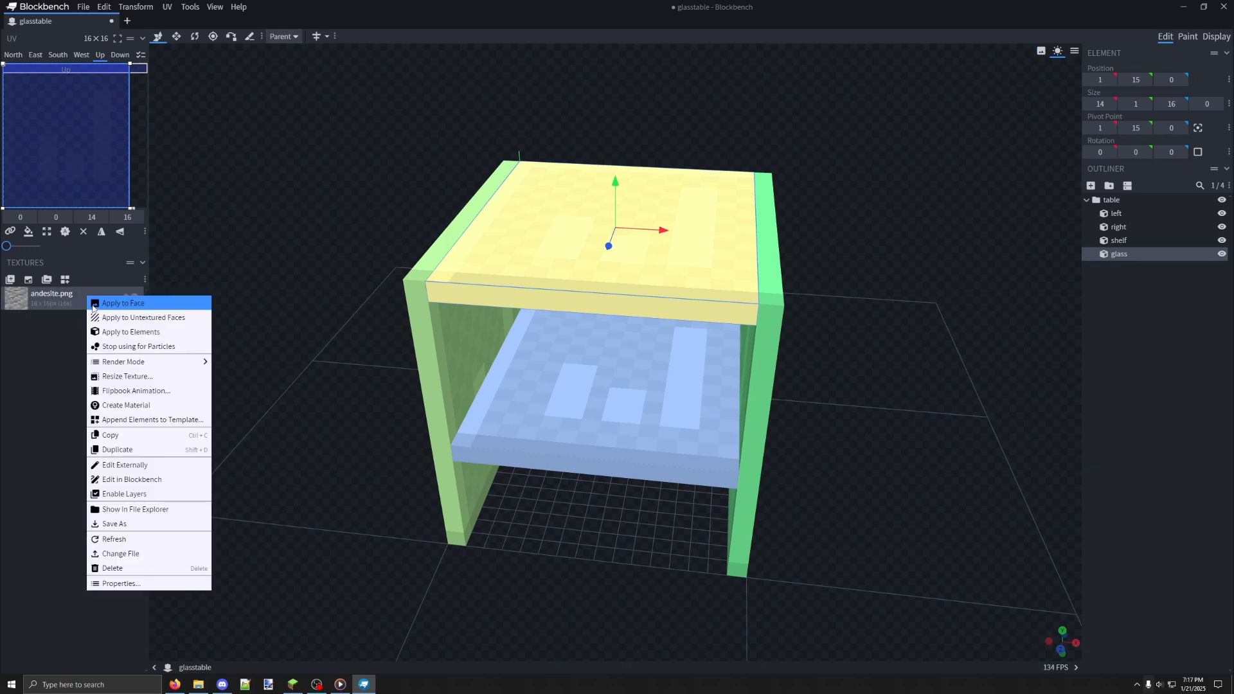
click(131, 568)
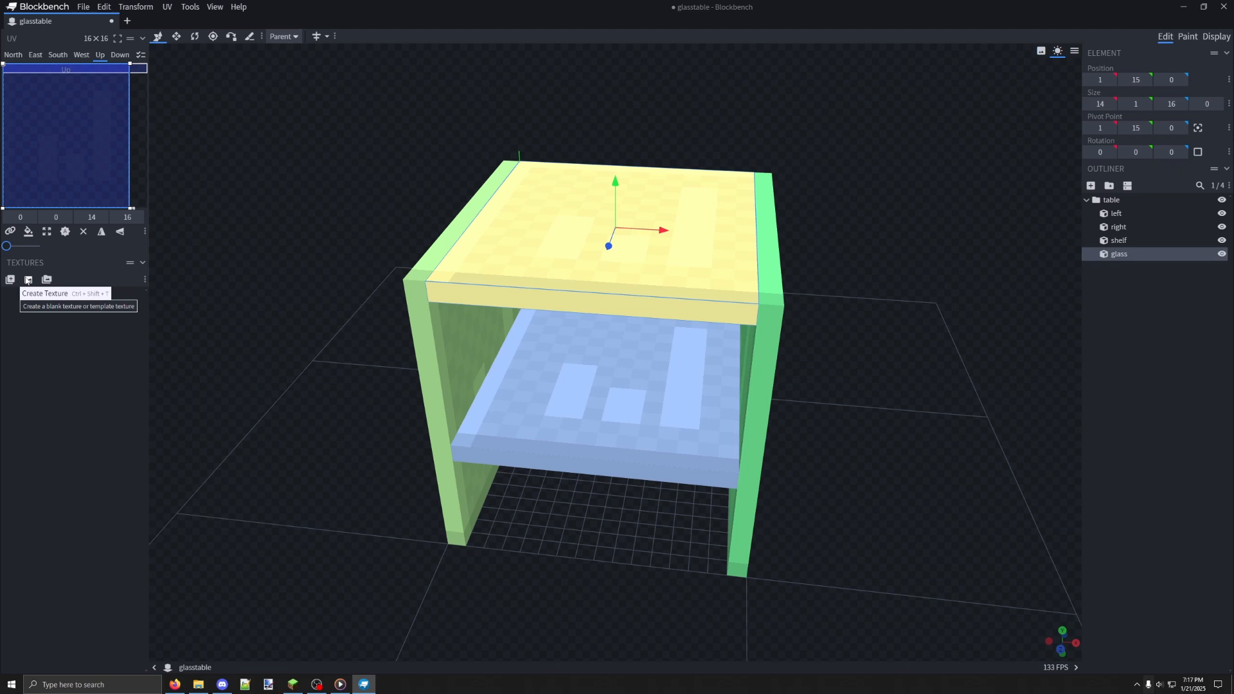
Create a 16x texture template named glasstable for the glass cube, with rearranged UVs and power-of-2 size
click(27, 280)
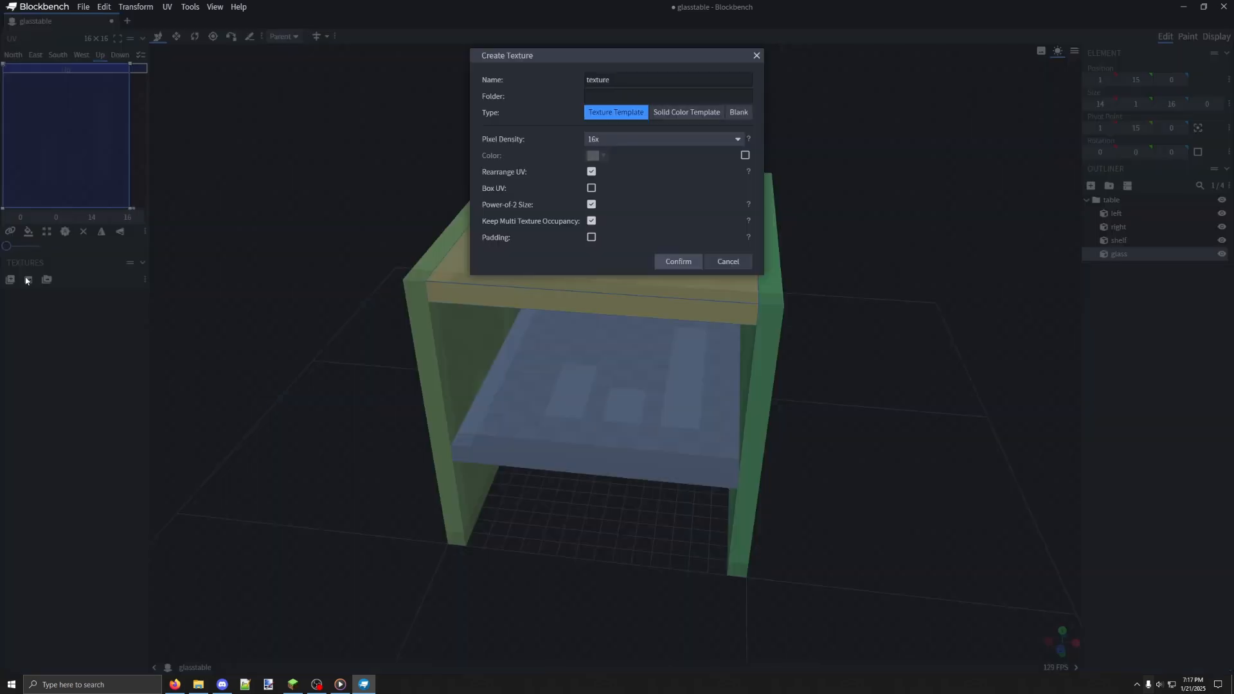
drag(630, 77, 583, 79)
text(glasstable)
click(676, 265)
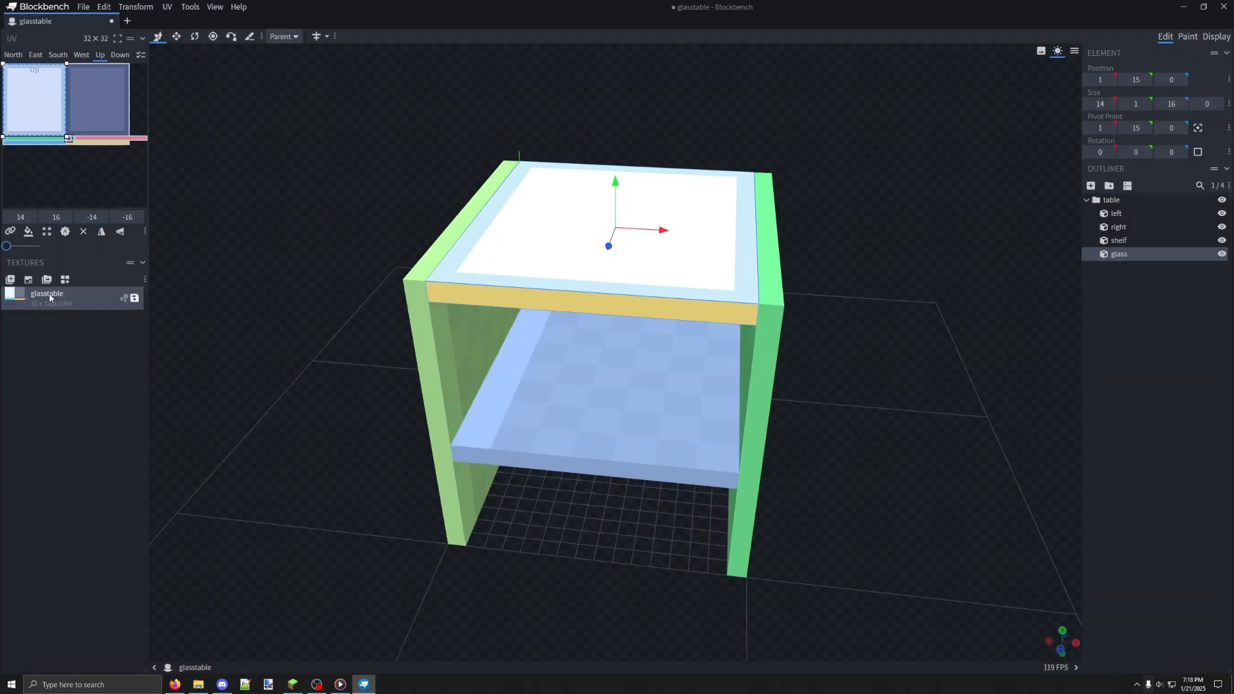
Examine how the glasstable template's UV regions map to the glass cube's North, South, West and Up faces
drag(268, 212, 295, 199)
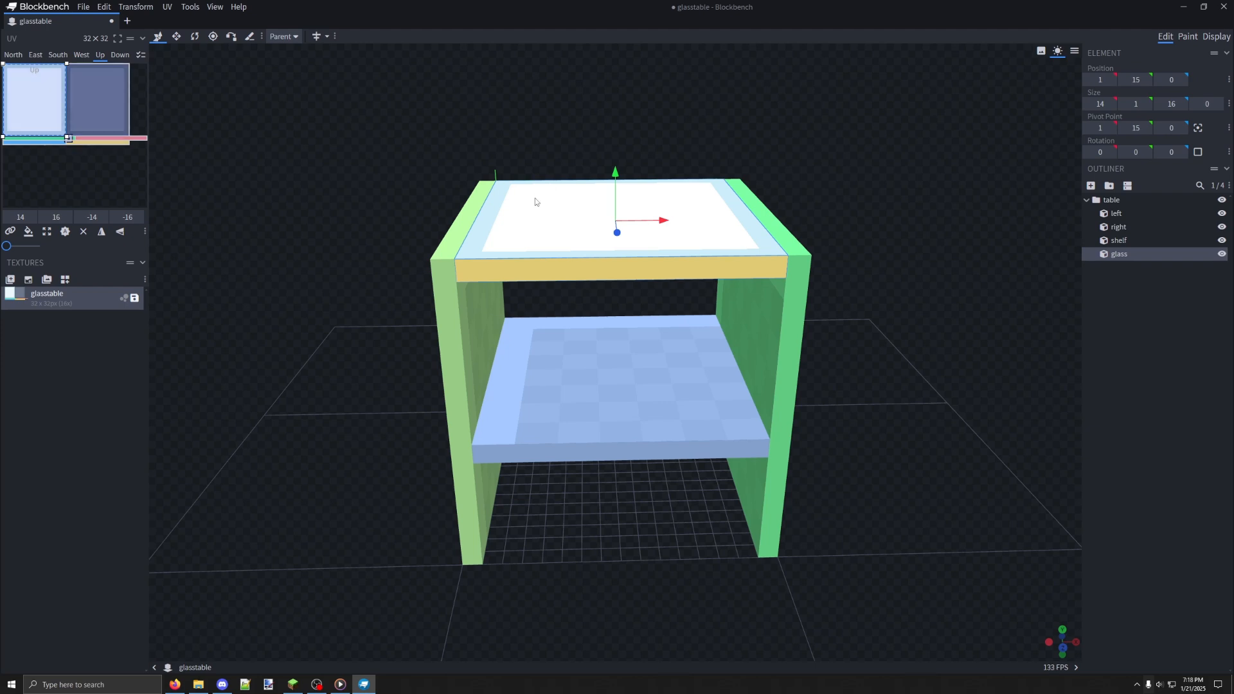
drag(268, 194, 265, 211)
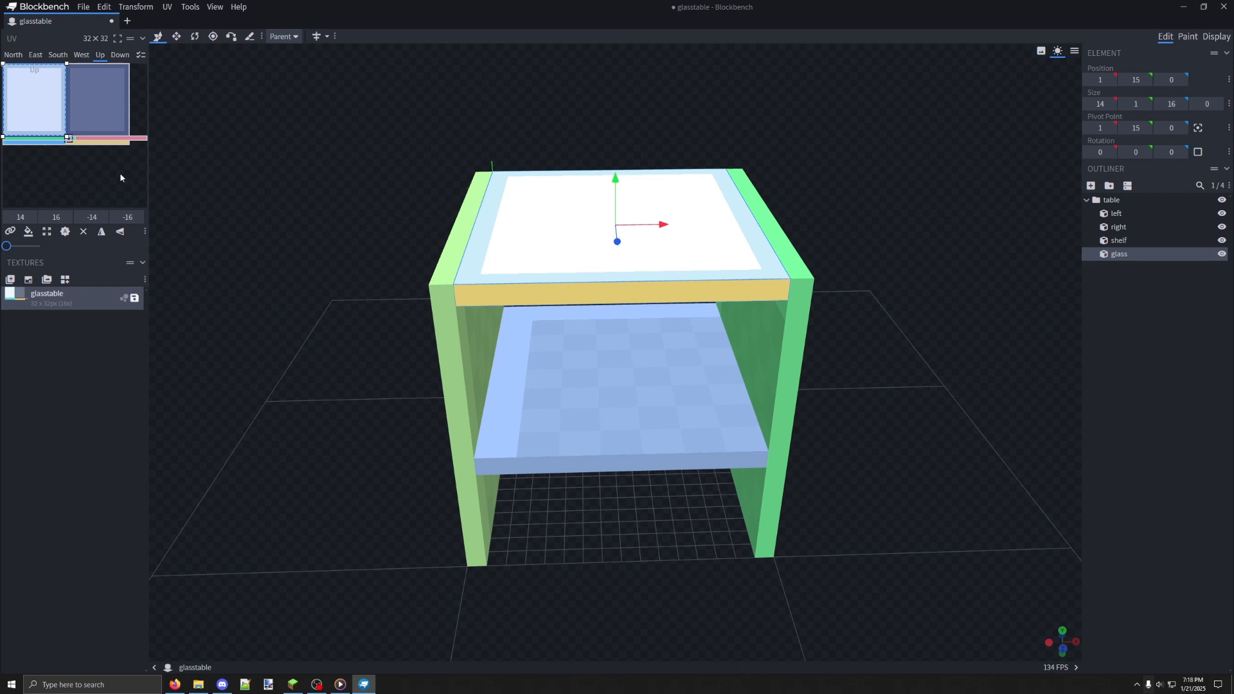
drag(309, 230, 679, 225)
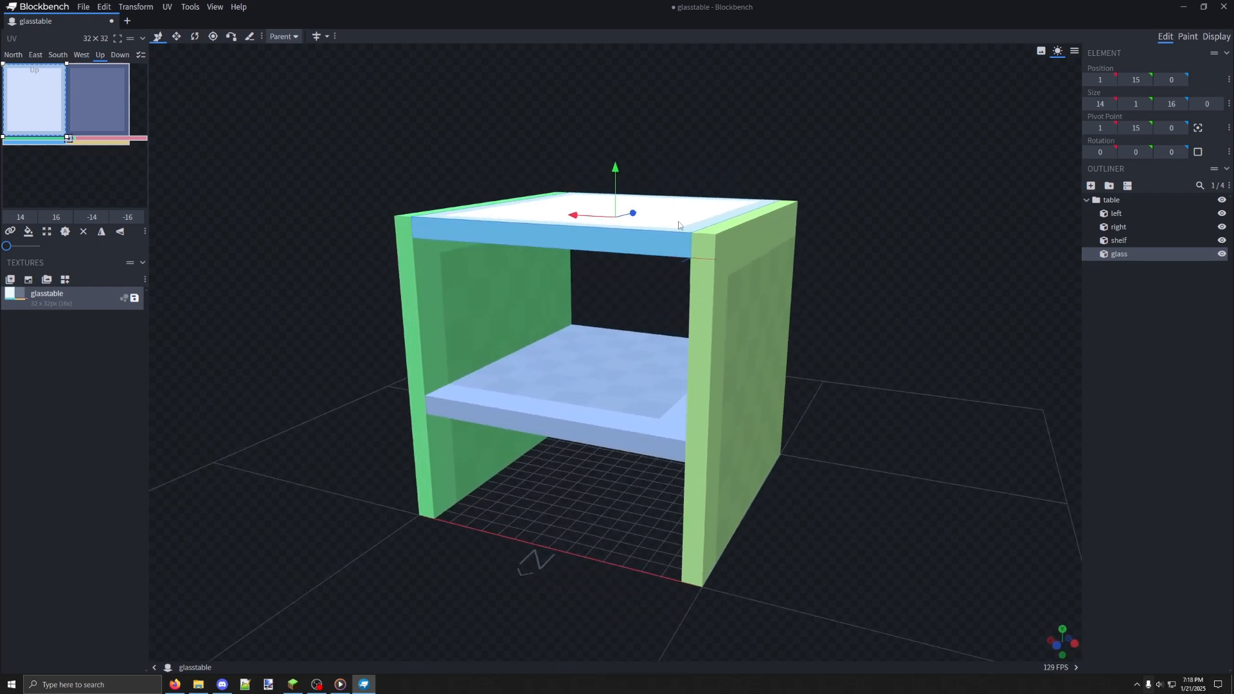
click(51, 141)
click(82, 142)
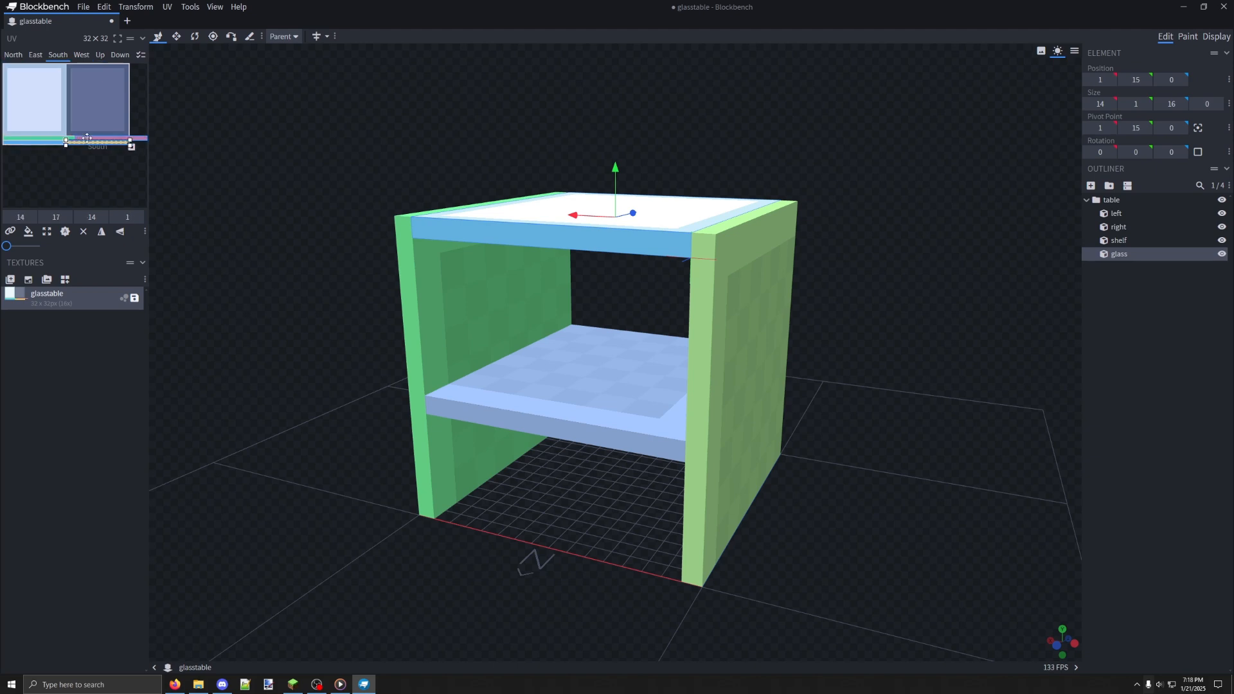
click(96, 138)
click(62, 138)
click(44, 113)
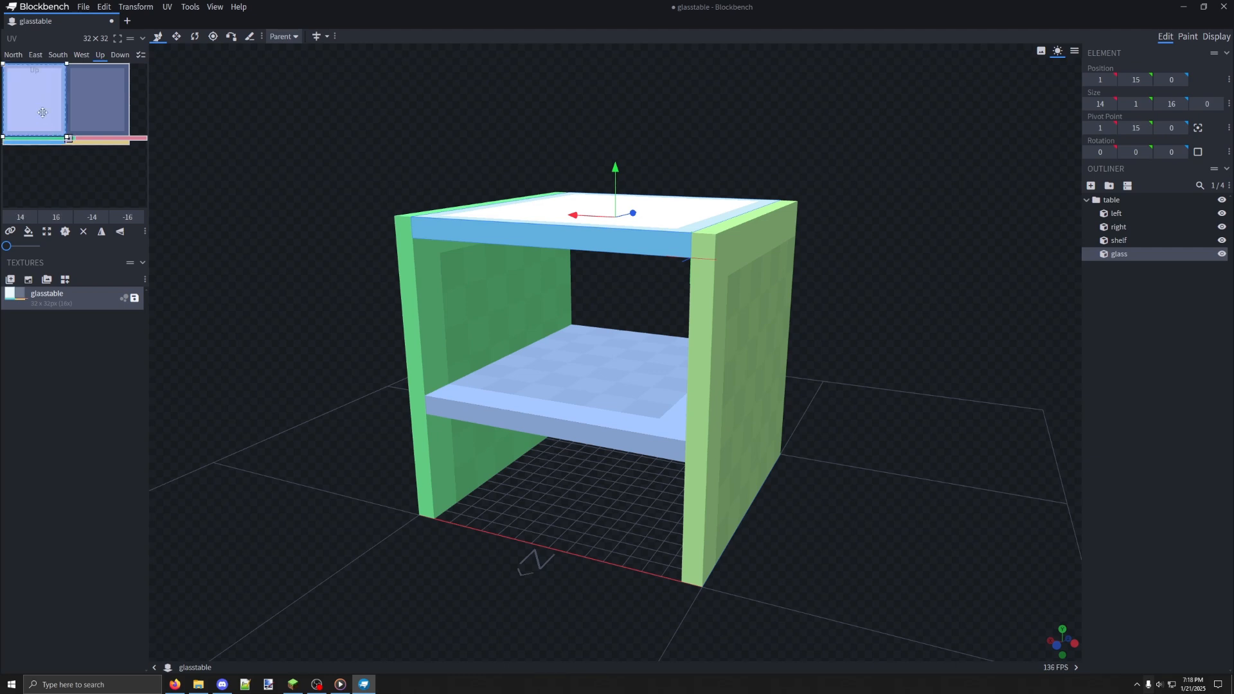
click(106, 139)
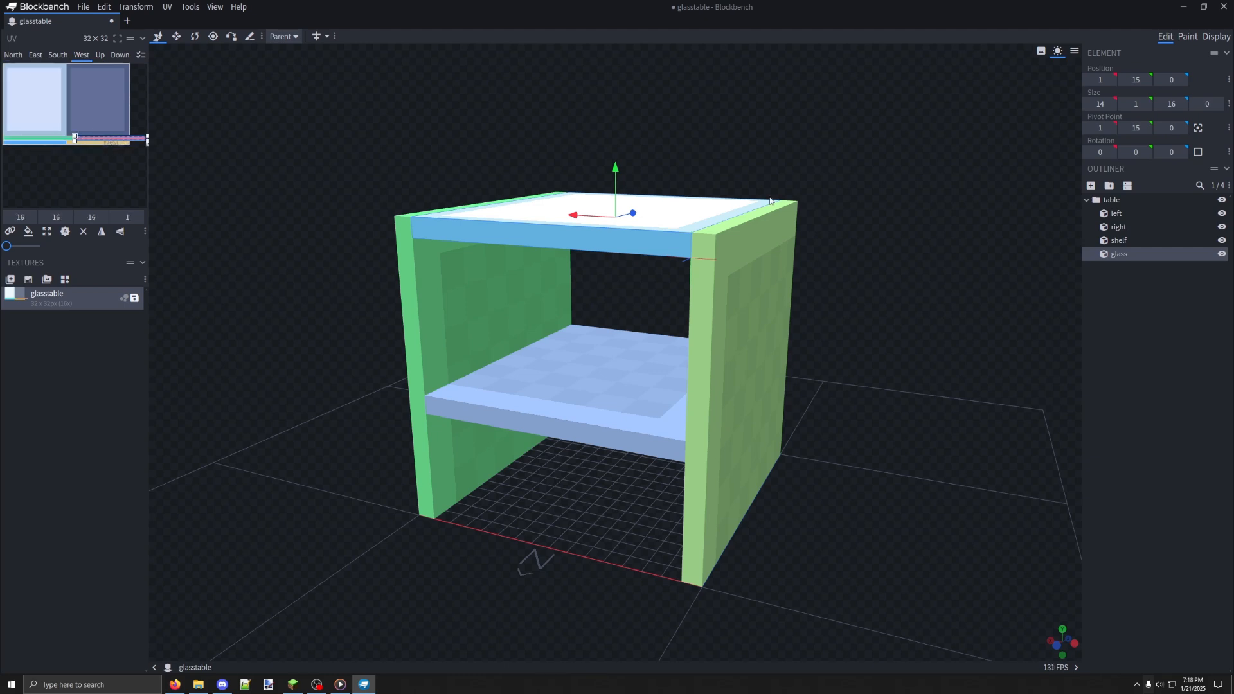
drag(772, 201, 309, 207)
click(101, 57)
click(52, 59)
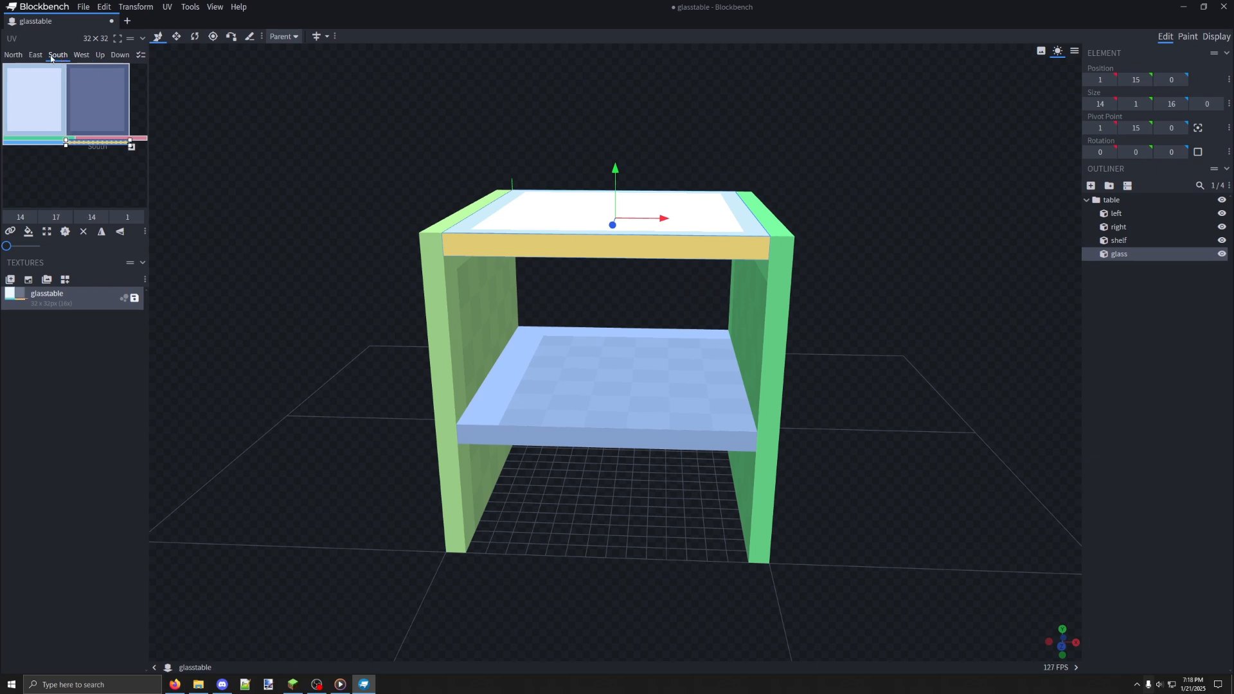
click(13, 55)
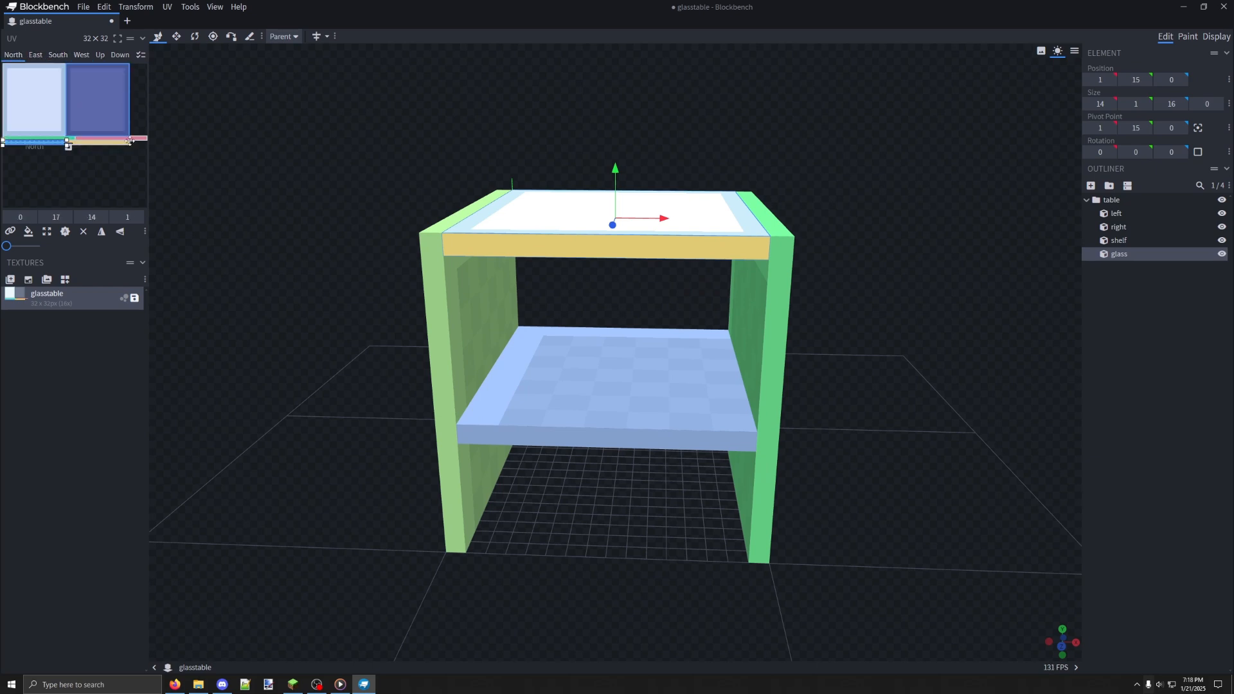
Apply the glasstable texture to the left, right, shelf and glass cubes together and check the table from several sides
drag(484, 237, 278, 234)
drag(335, 155, 824, 495)
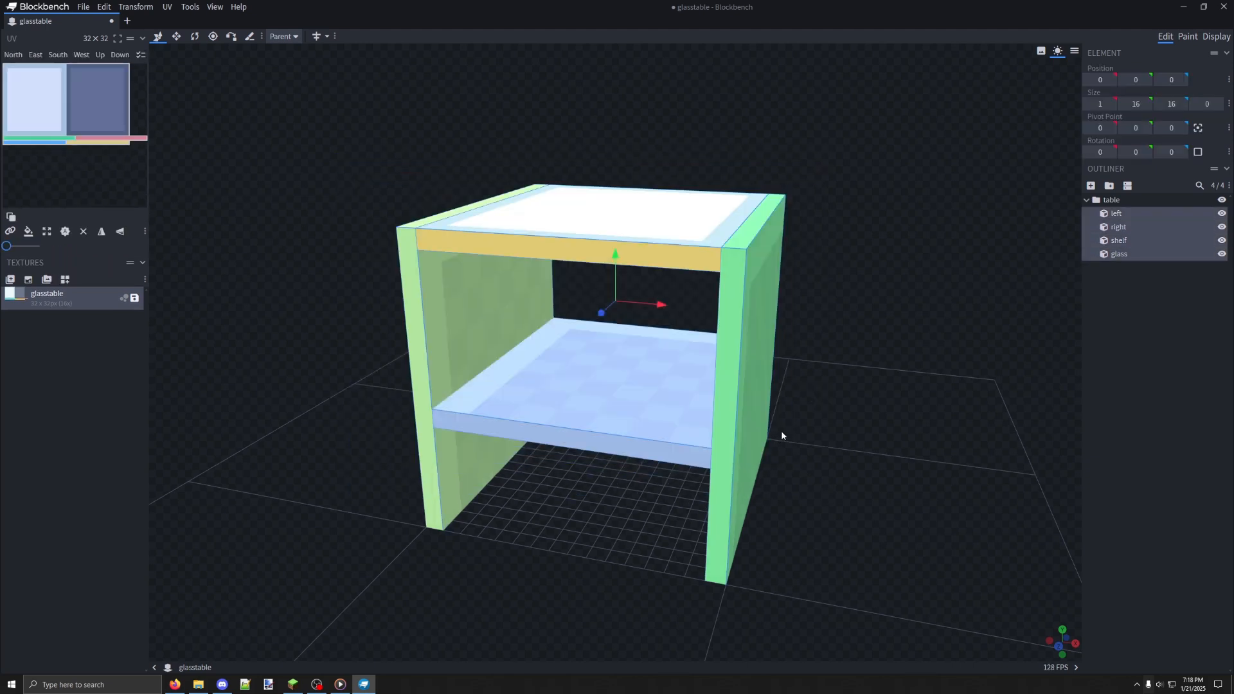
drag(781, 435, 487, 290)
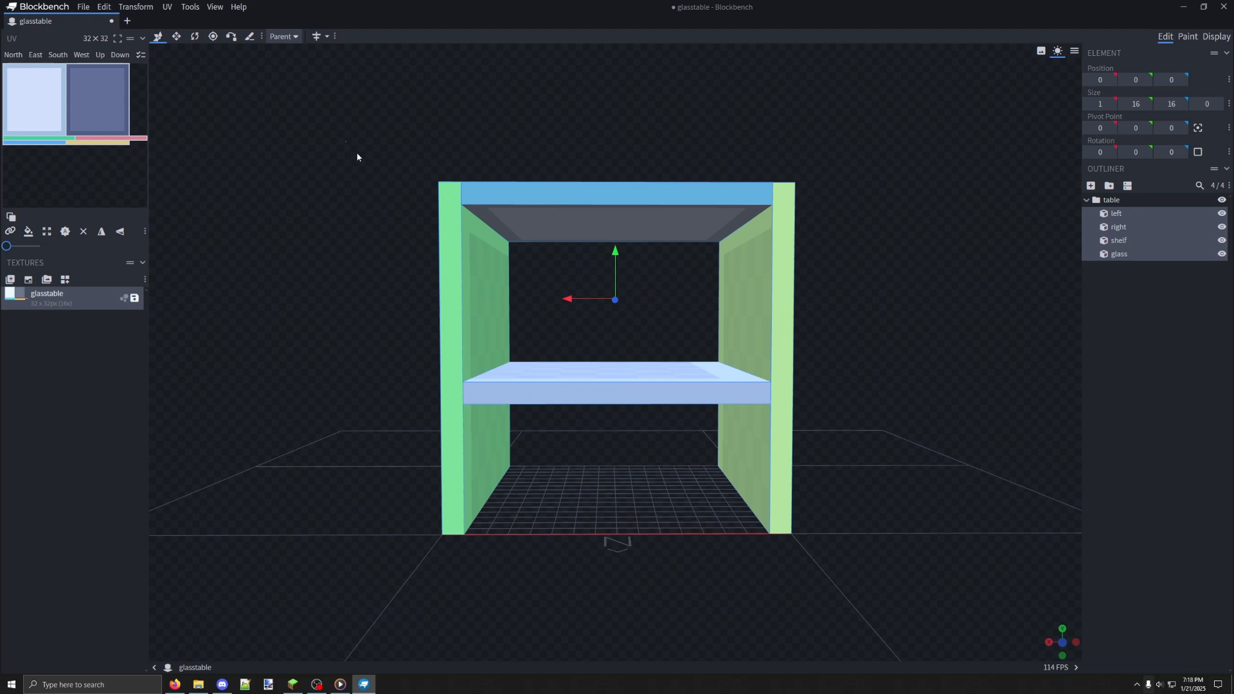
drag(346, 141, 544, 305)
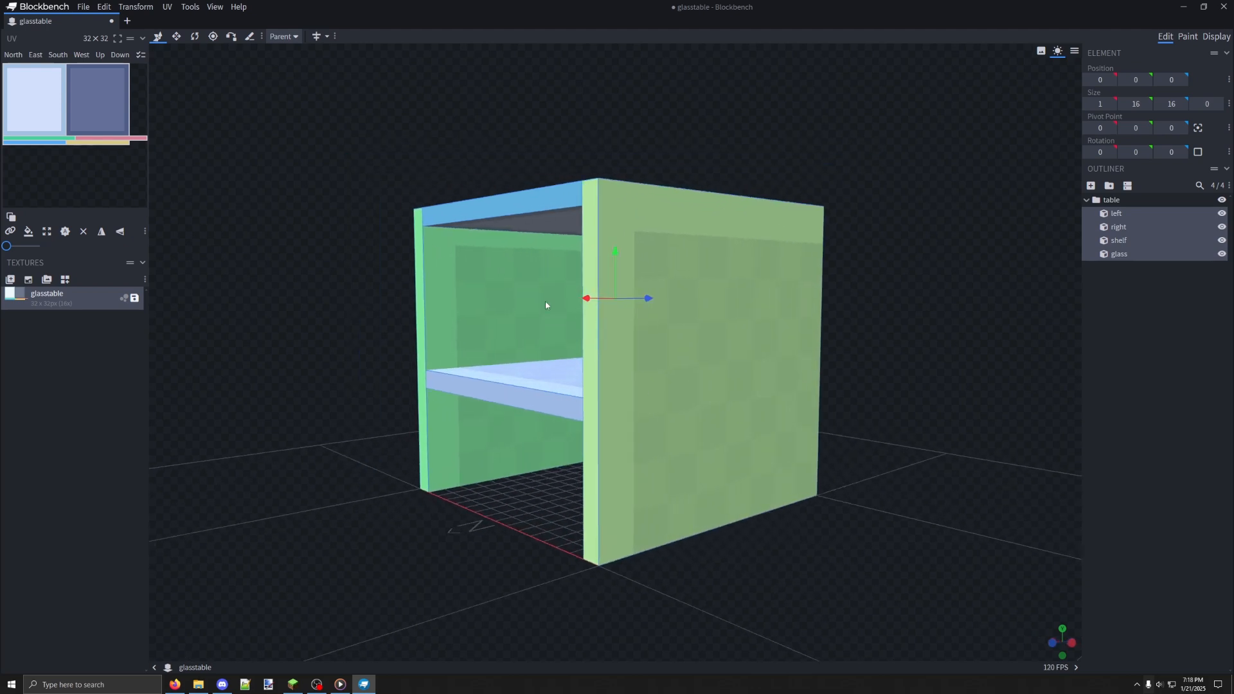
right_click(504, 280)
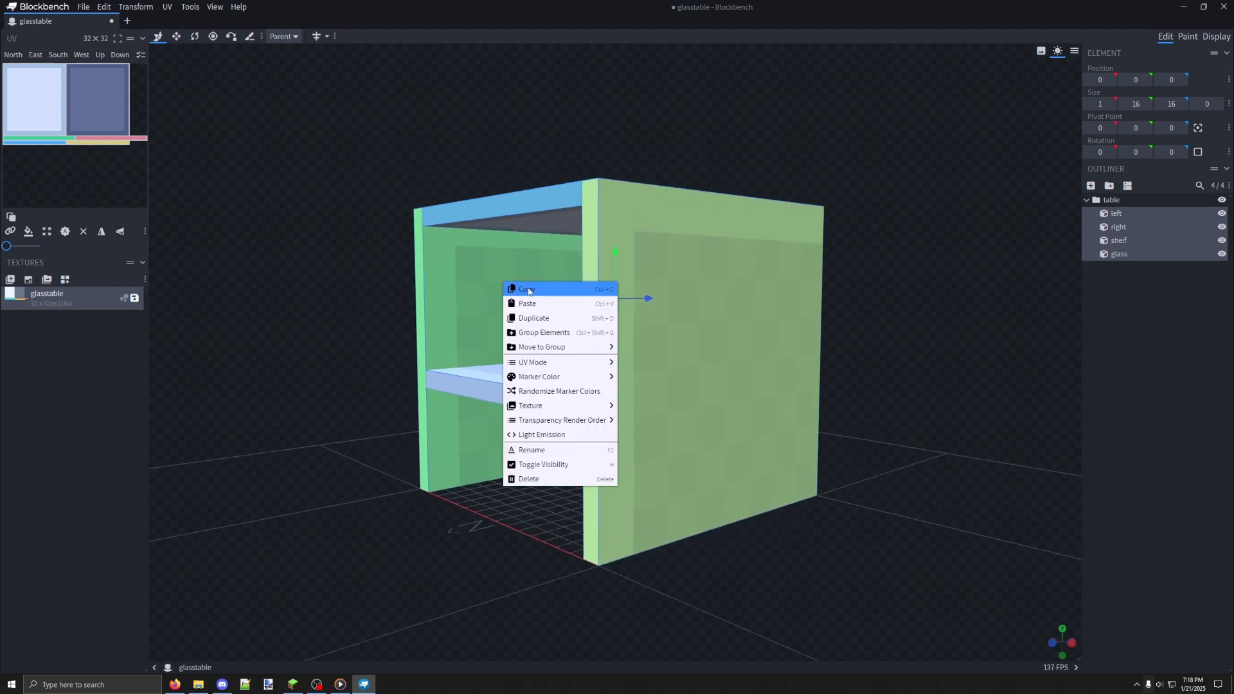
click(647, 421)
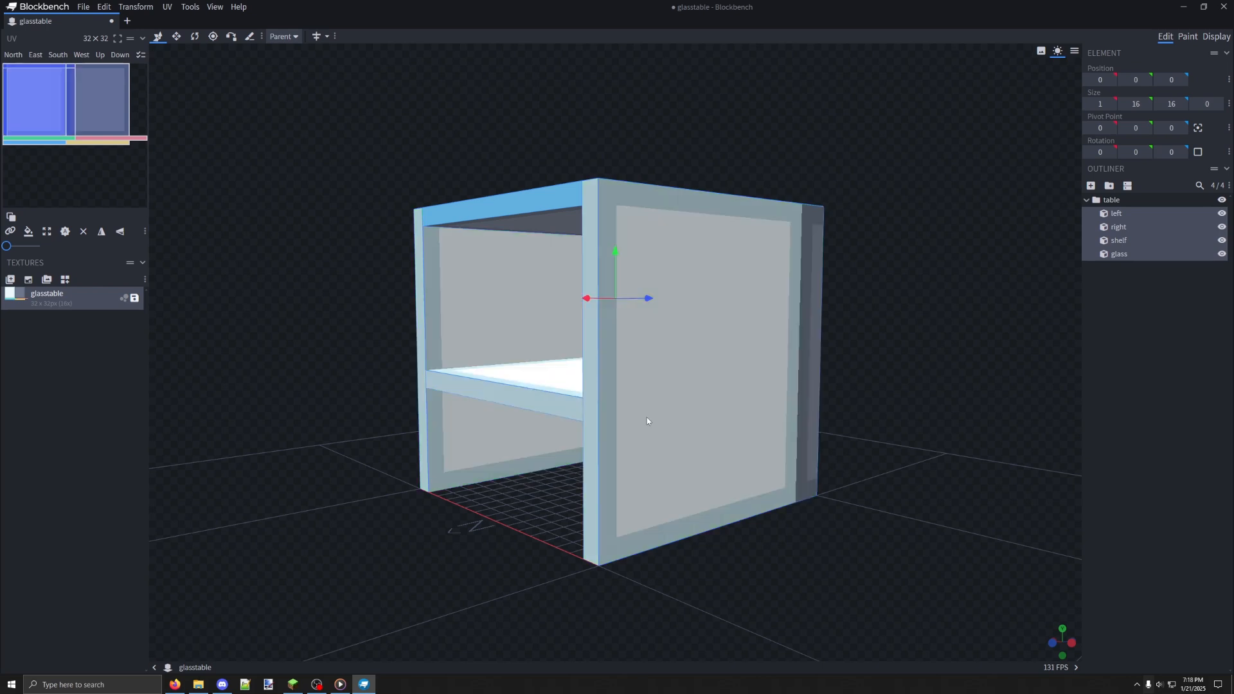
drag(515, 352, 315, 175)
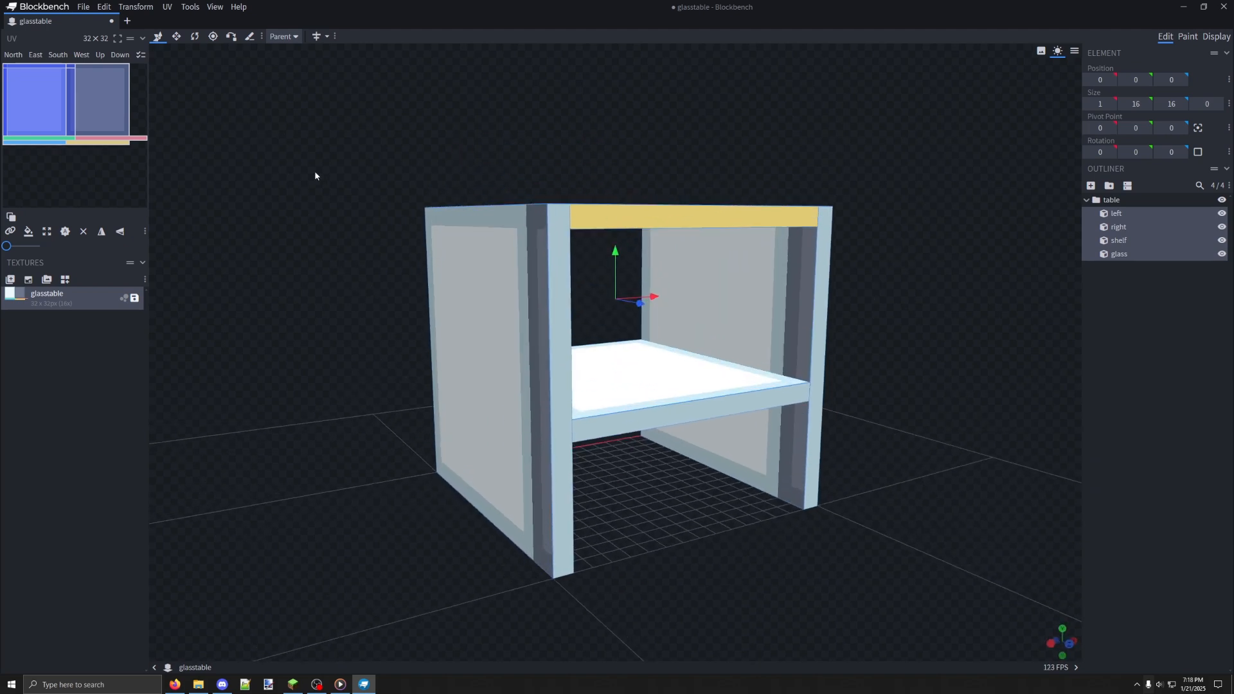
drag(444, 258, 416, 281)
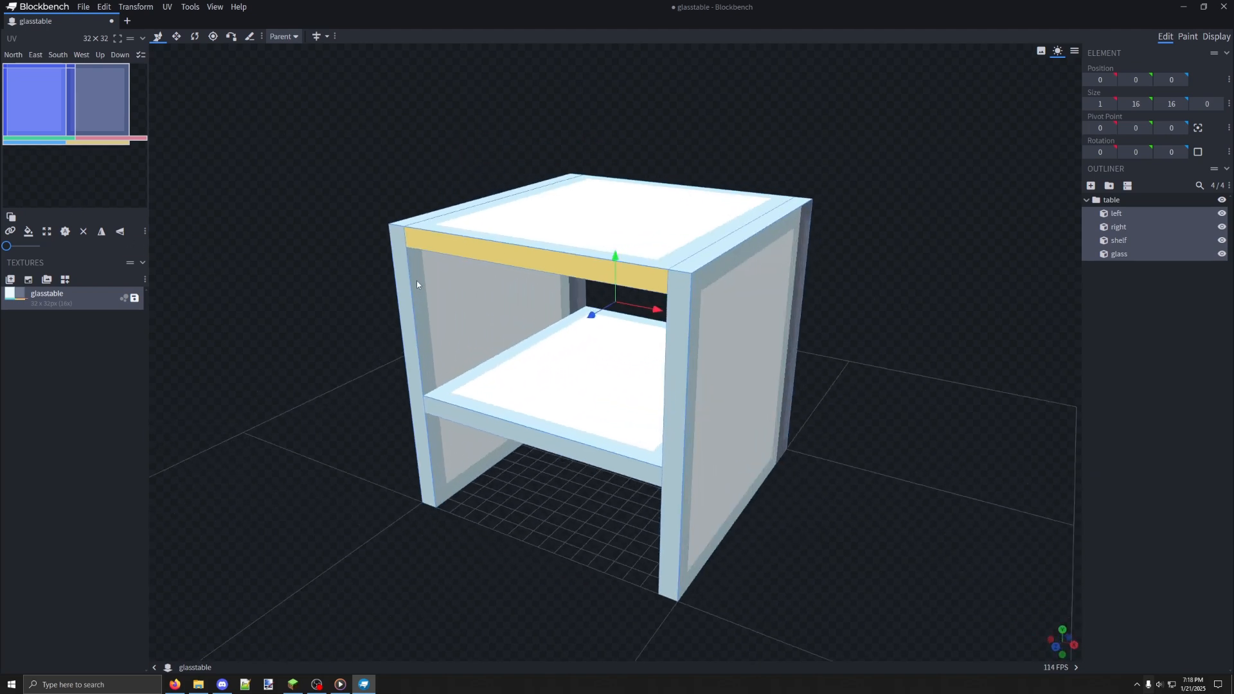
Switch to texture painting and choose the Smooth Brush preset for the paint brush
click(1187, 37)
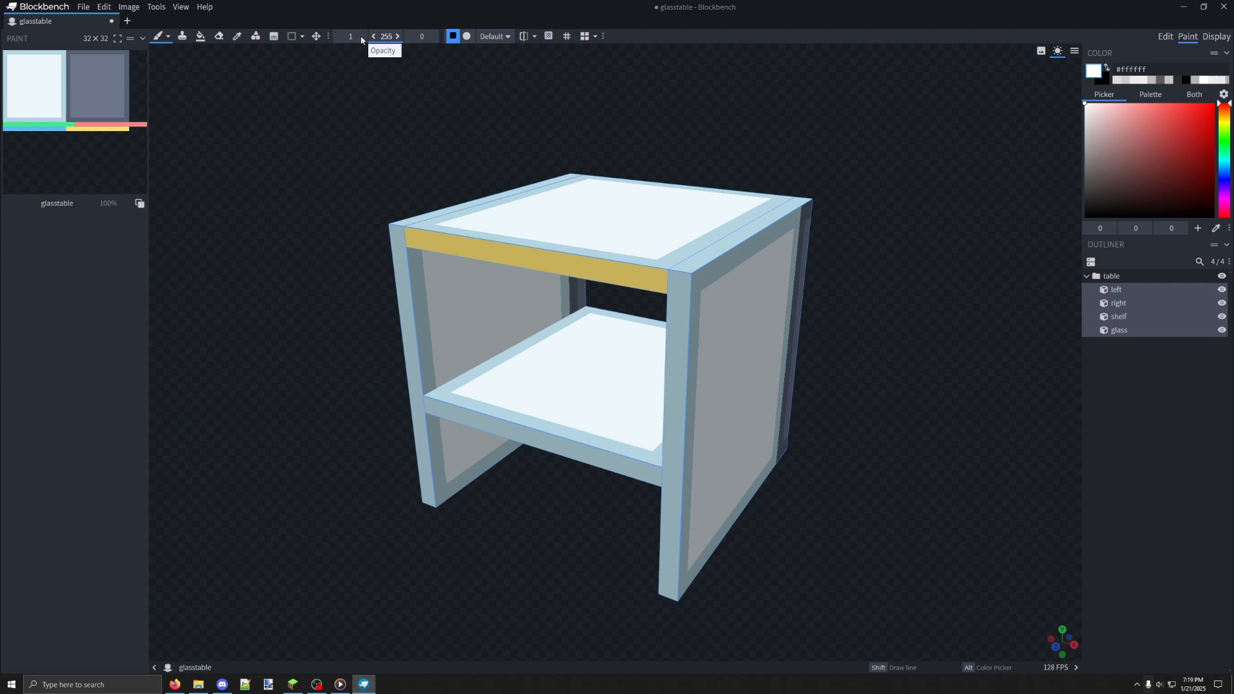
click(169, 36)
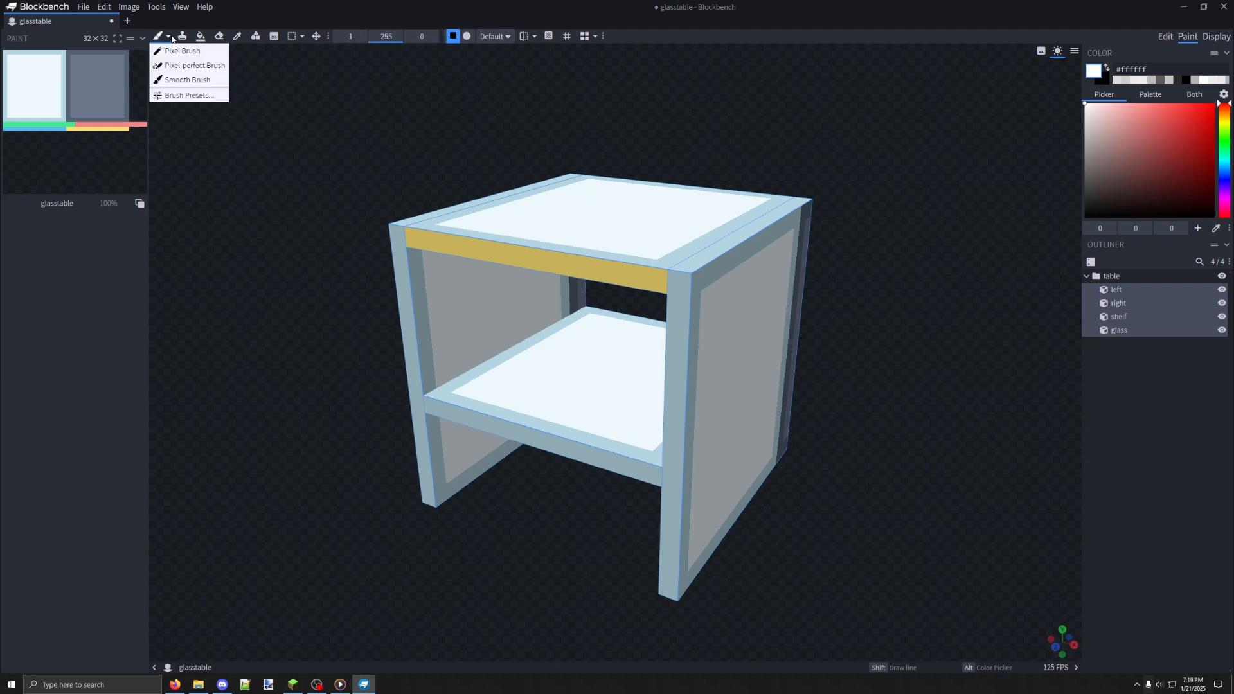
click(187, 79)
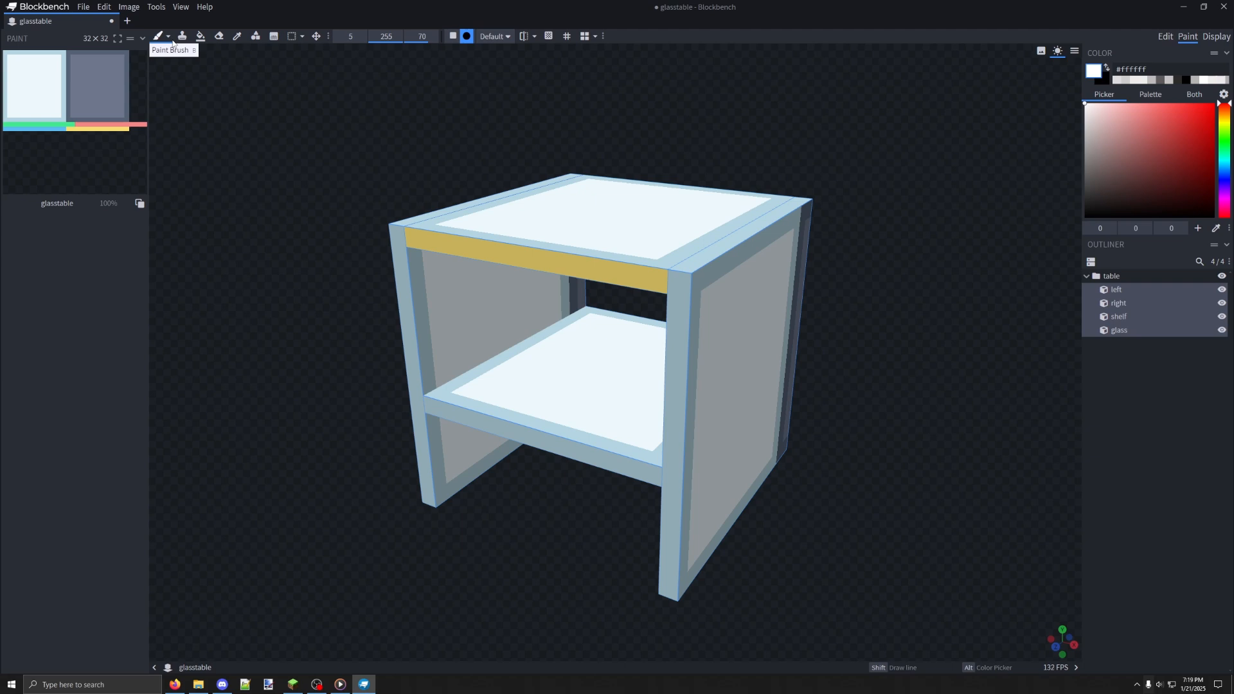
click(168, 36)
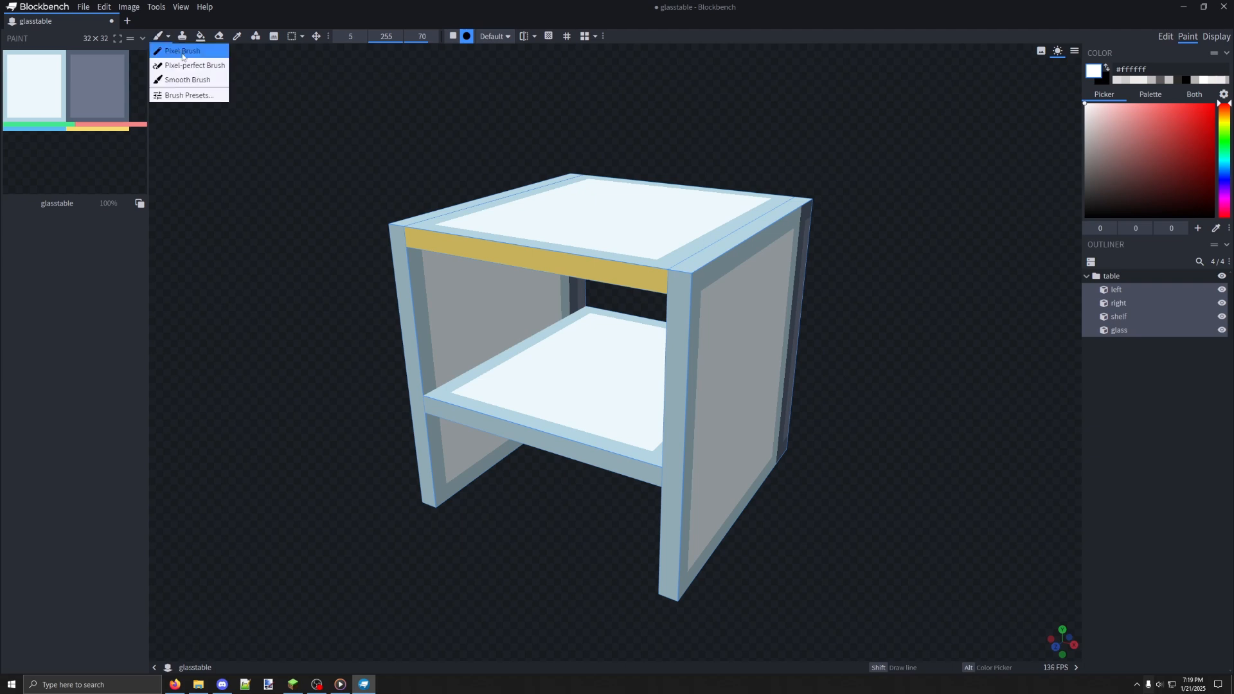
click(189, 81)
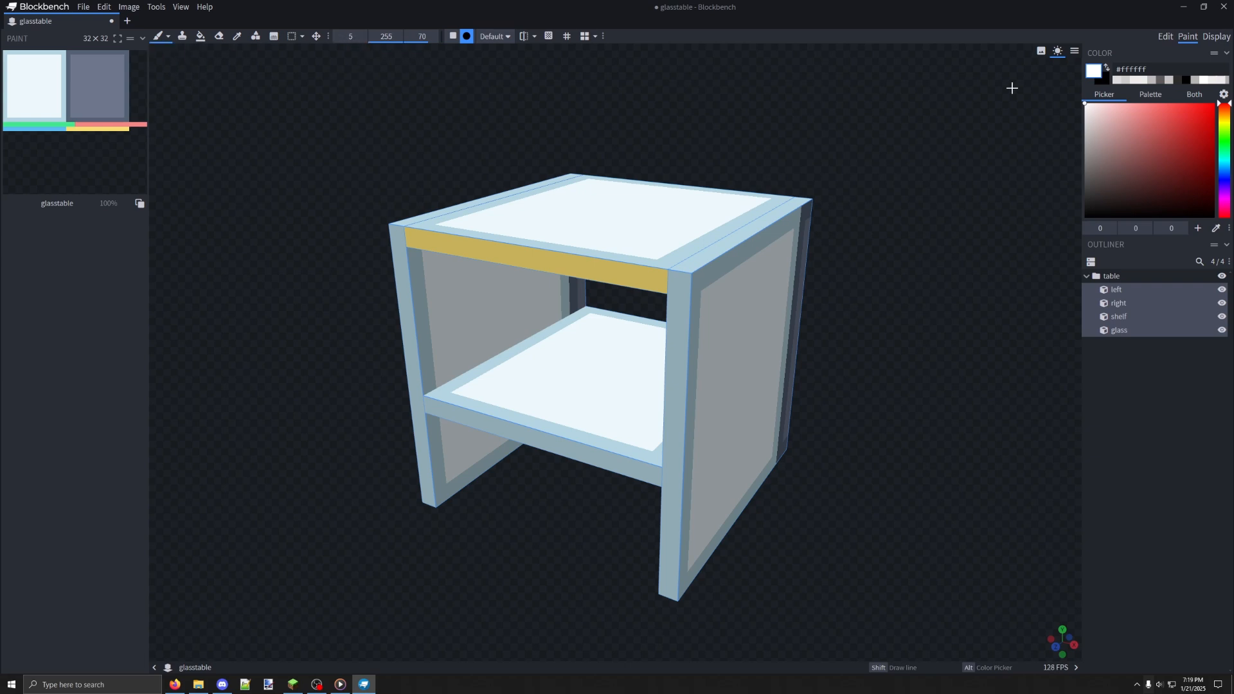
Set the paint colour to the off-white #ece8e8
click(1086, 113)
click(1086, 116)
click(1107, 68)
click(1106, 68)
click(1106, 69)
click(1107, 68)
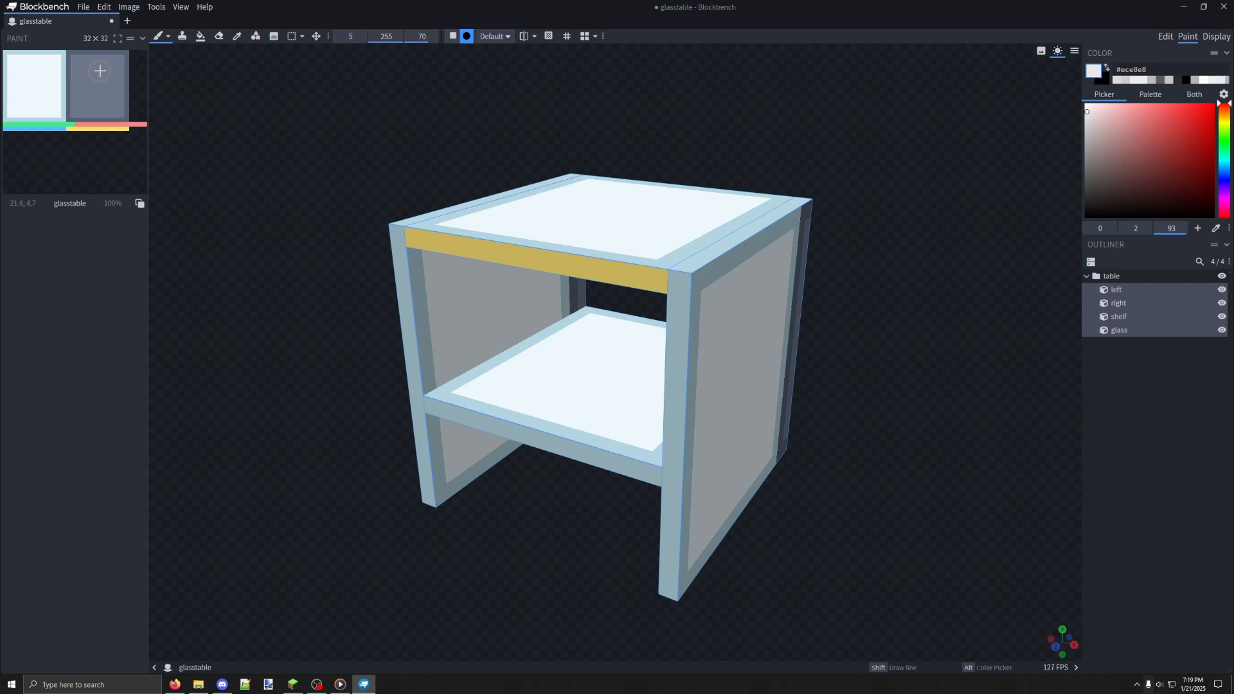
Try to paint the glasstable texture and the table's faces with smooth off-white strokes, and undo the strokes
mouse_move(113, 66)
mouse_down()
mouse_move(29, 57)
mouse_move(95, 100)
mouse_up()
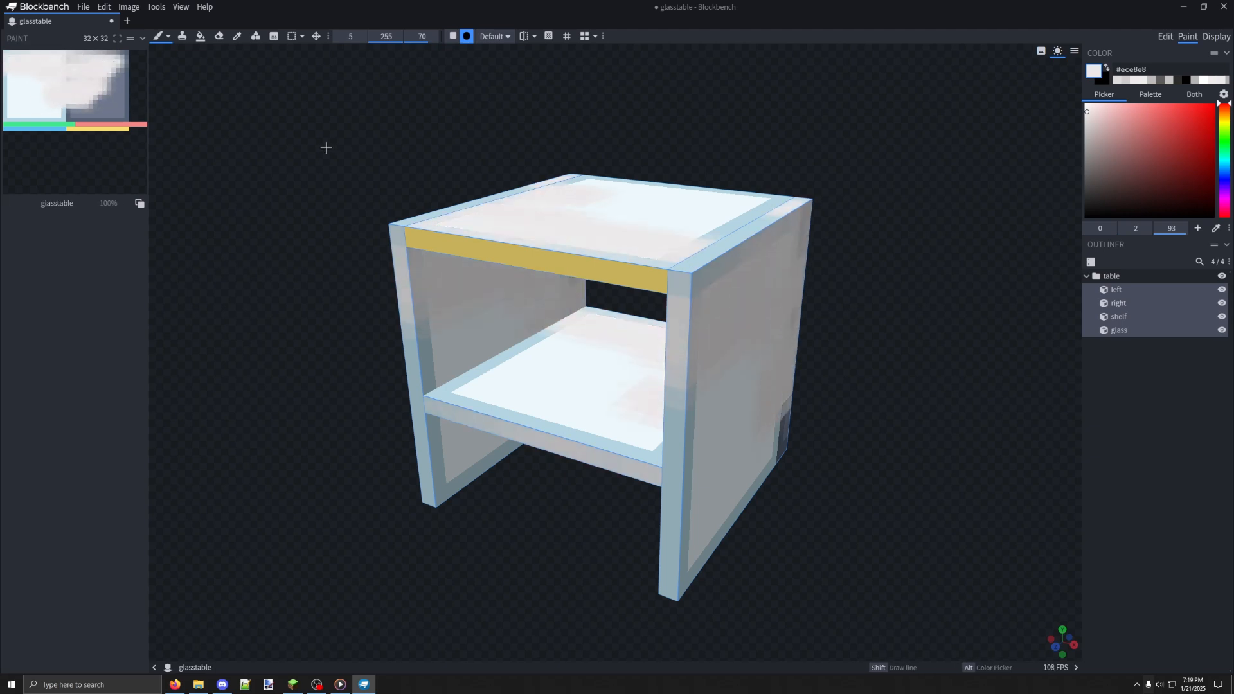
key(ctrl+z)
mouse_move(584, 213)
mouse_down()
mouse_move(546, 290)
mouse_move(510, 262)
mouse_move(794, 280)
mouse_up()
mouse_move(964, 399)
mouse_down()
mouse_move(815, 385)
mouse_move(571, 279)
mouse_up()
mouse_move(496, 198)
mouse_down()
mouse_move(724, 209)
mouse_move(821, 240)
mouse_move(823, 184)
mouse_move(920, 265)
mouse_up()
key(ctrl+z)
key(ctrl+z)
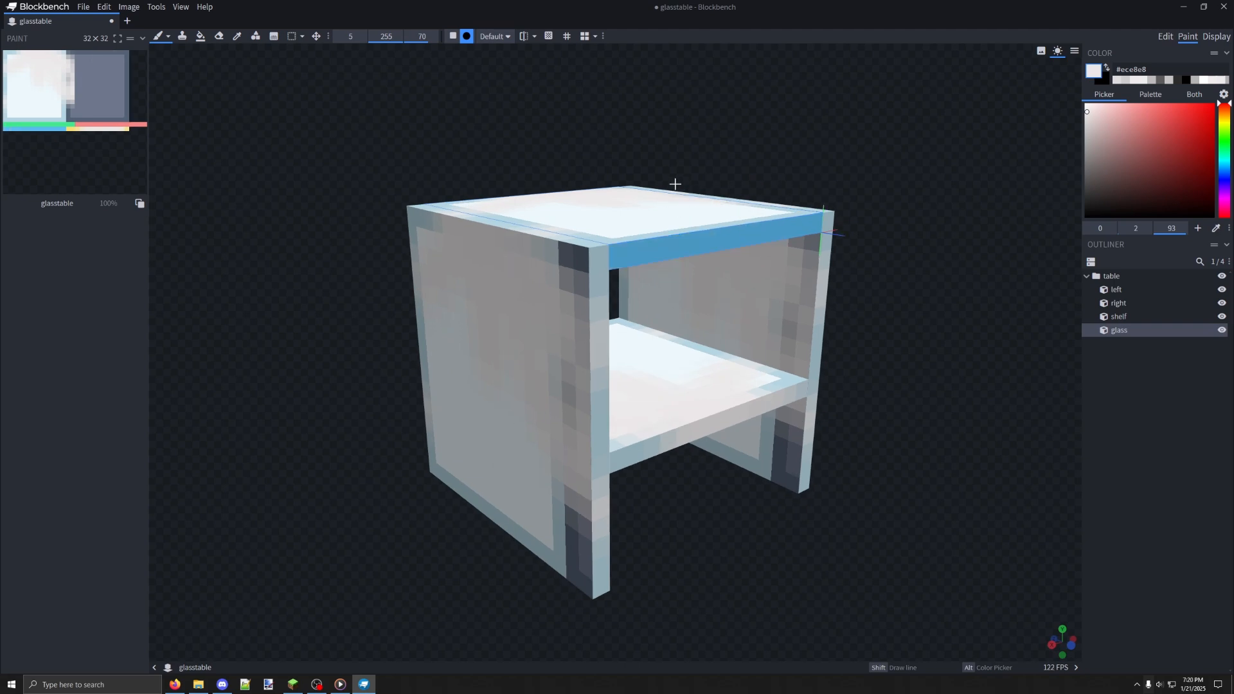
drag(364, 169, 677, 187)
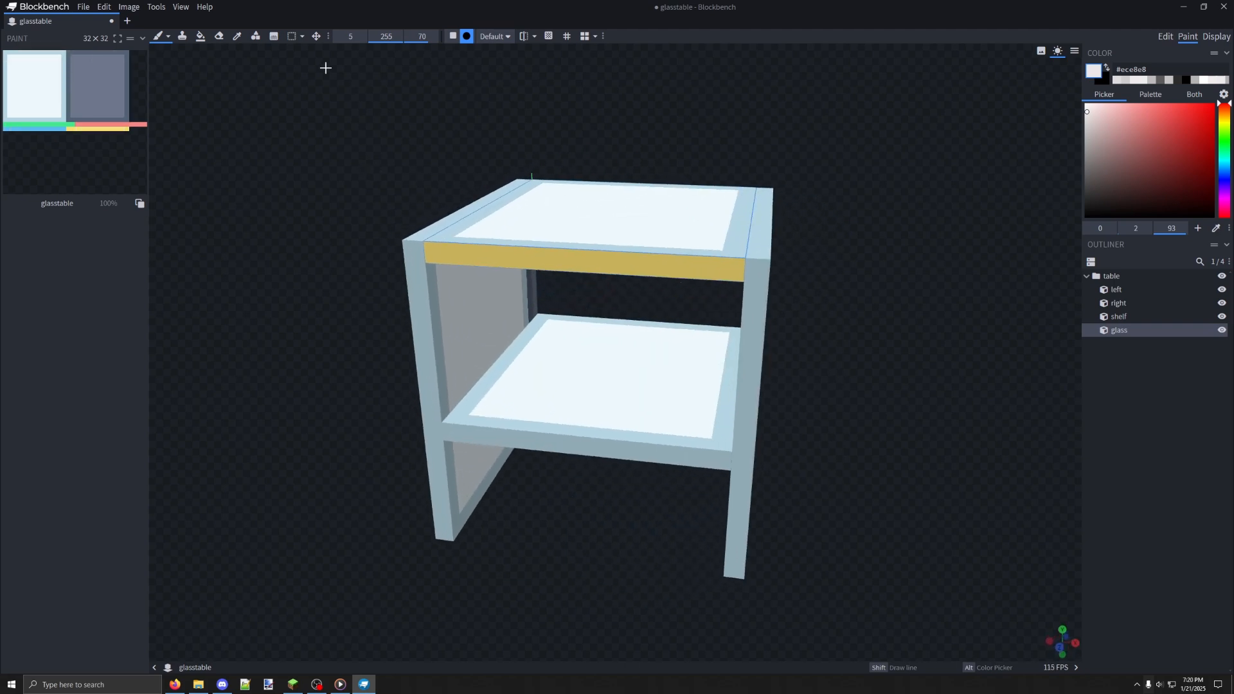
Fill the table's faces and all remaining areas of the glasstable texture with #ece8e8 using the Fill tool
click(198, 40)
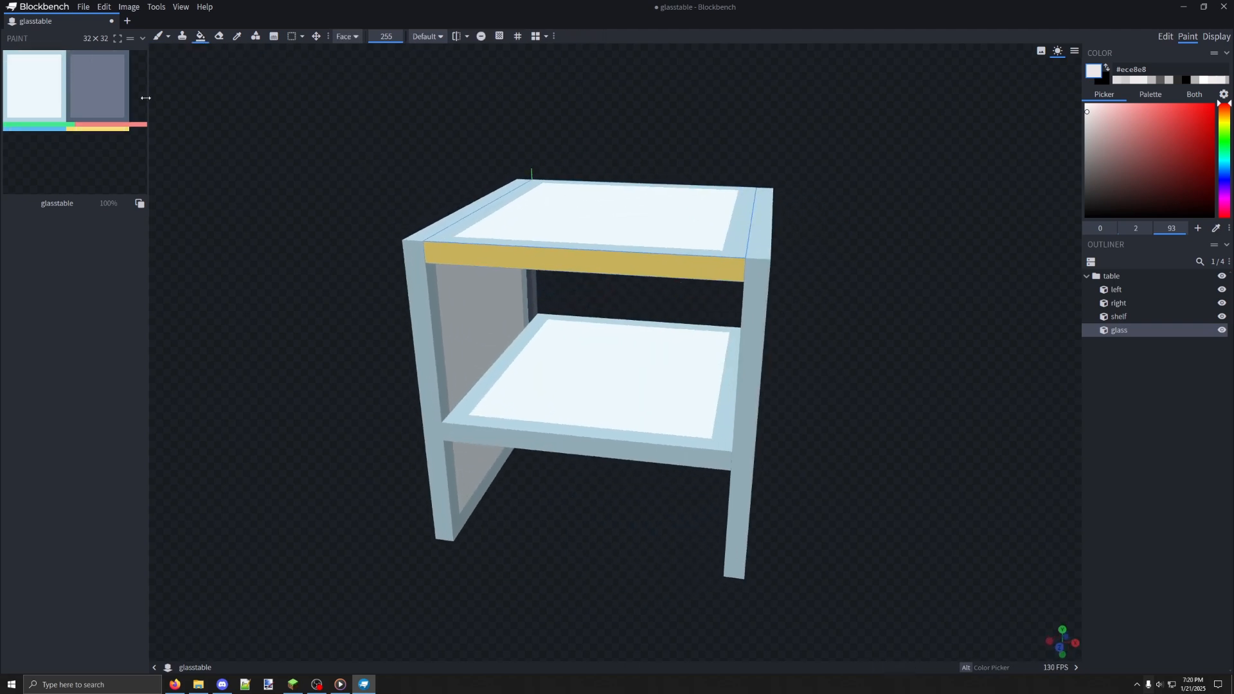
click(105, 137)
key(ctrl+z)
click(588, 222)
click(617, 261)
drag(744, 289, 482, 260)
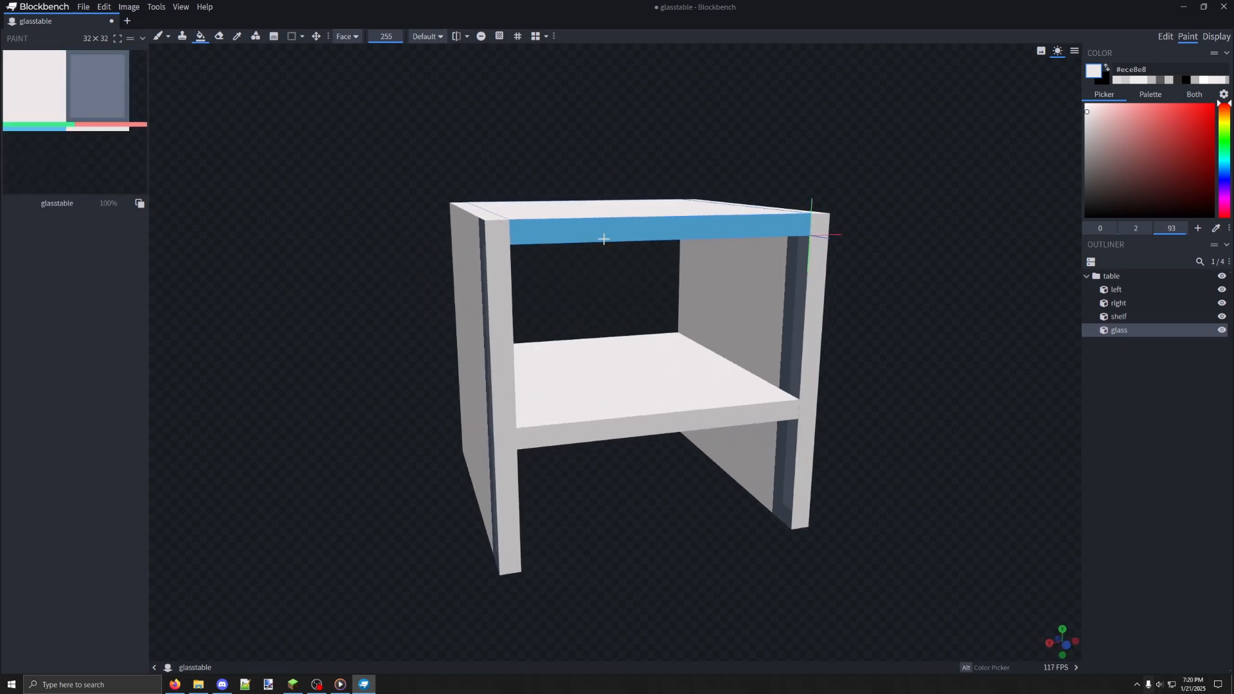
click(602, 234)
click(74, 160)
drag(220, 152, 622, 352)
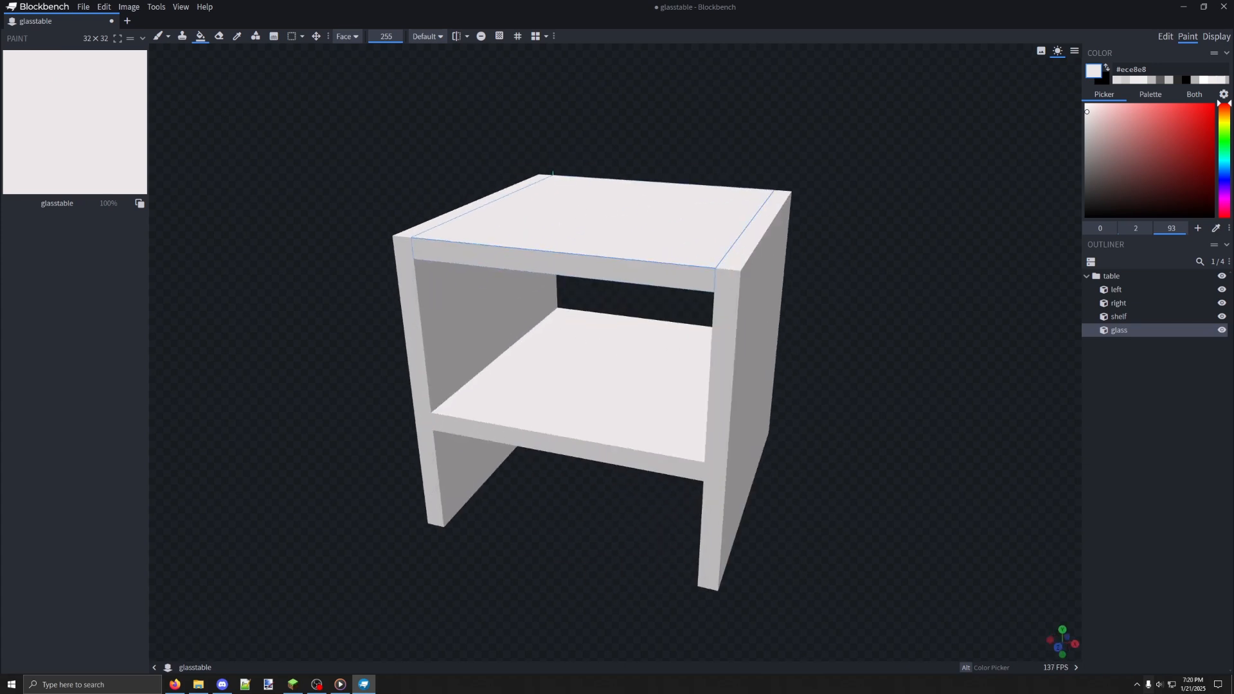
drag(661, 223, 647, 356)
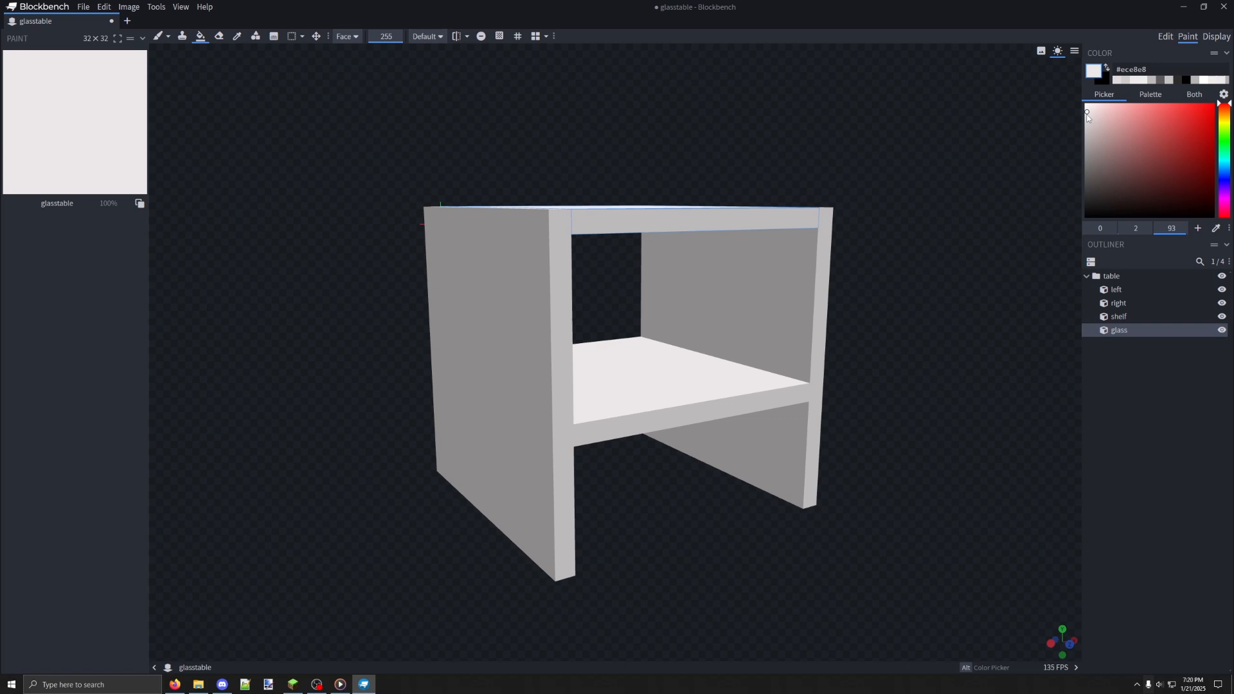
Set the paint colour to the light grey #cecbcb and the smooth brush's opacity to 155
click(1087, 120)
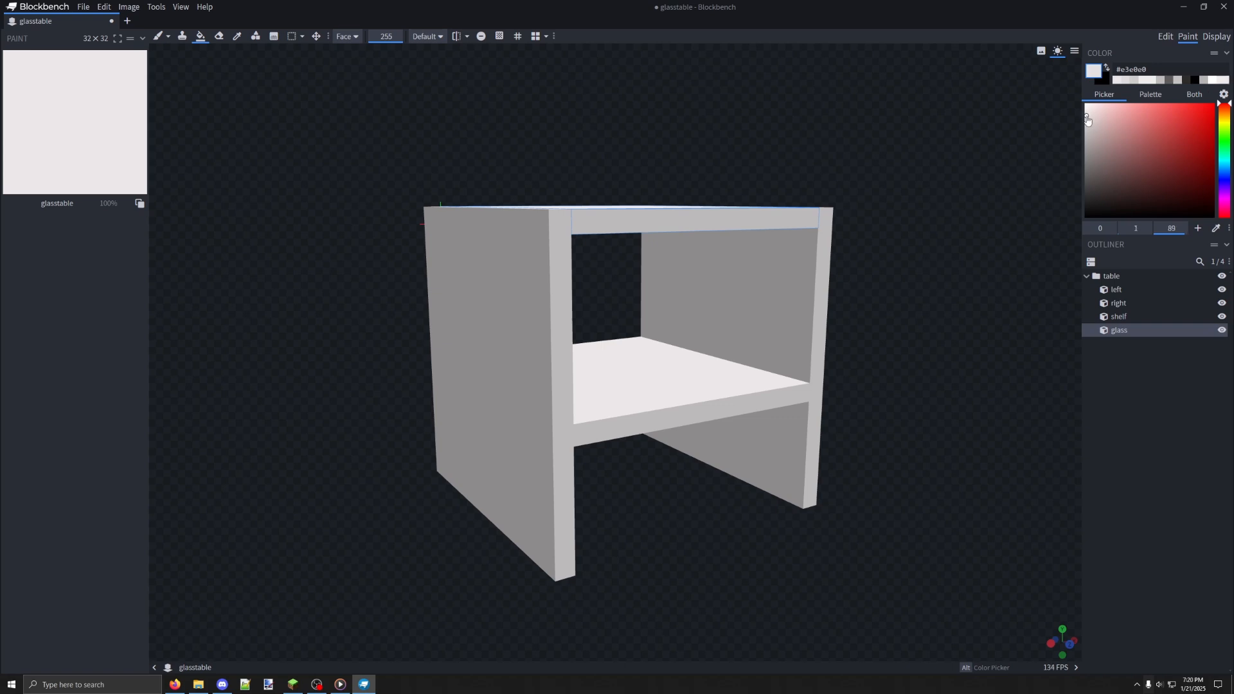
drag(1088, 119, 1087, 129)
click(158, 36)
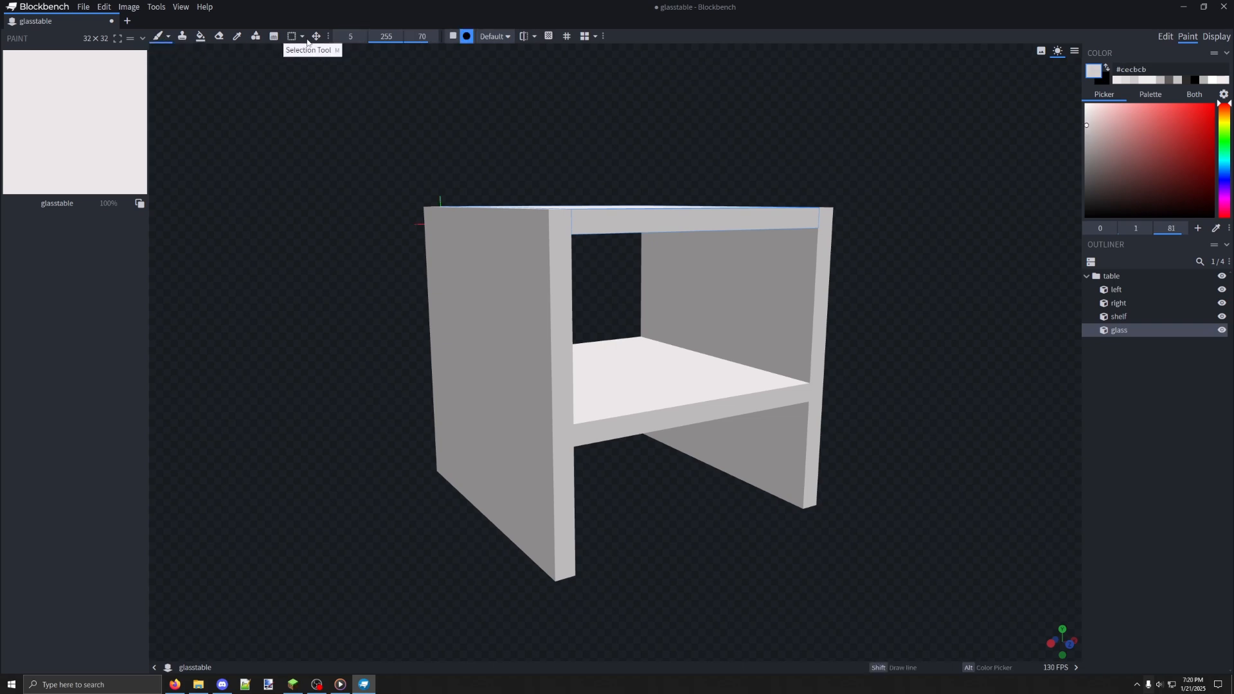
click(386, 36)
text(1)
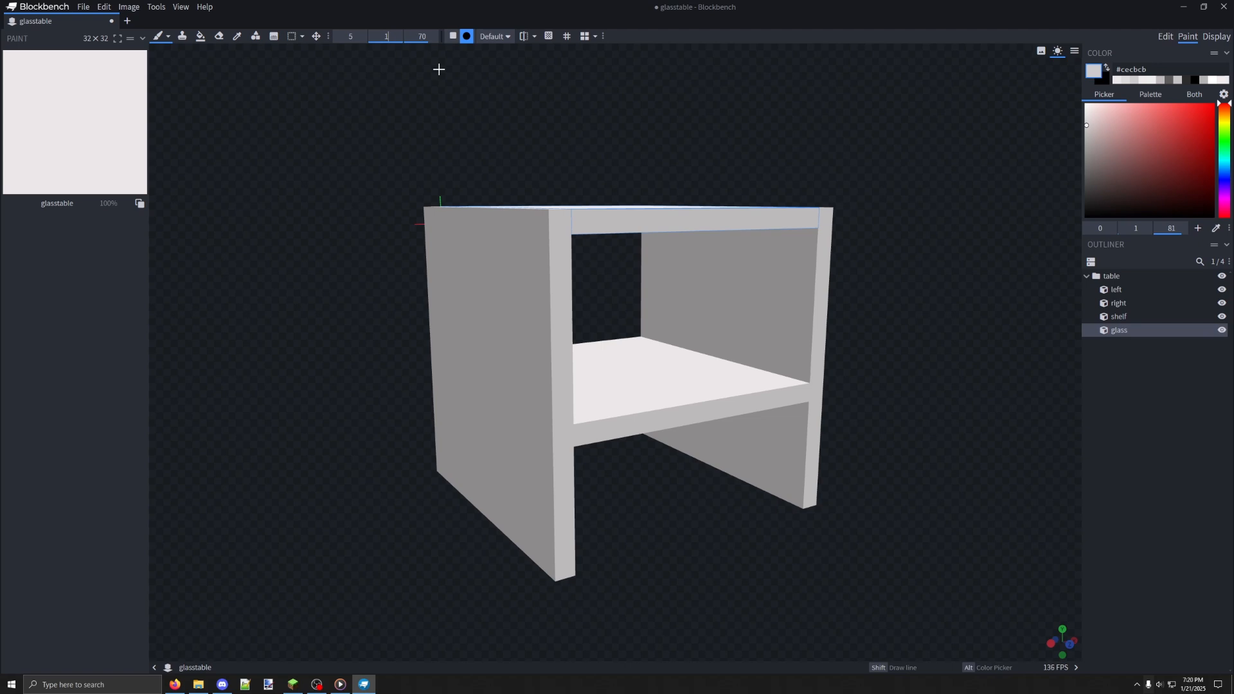
text(55)
Brush soft light grey horizontal streaks across the whole glasstable texture to give it subtle shading
mouse_move(137, 63)
mouse_down()
mouse_move(18, 64)
mouse_move(52, 82)
mouse_move(151, 92)
mouse_move(66, 74)
mouse_move(36, 116)
mouse_move(138, 122)
mouse_move(33, 138)
mouse_move(137, 182)
mouse_move(92, 187)
mouse_up()
drag(257, 191, 338, 183)
drag(845, 310, 749, 344)
middle_drag(446, 343, 613, 257)
Return to model editing and import glass.png from the block textures folder, searching for glass
click(1165, 37)
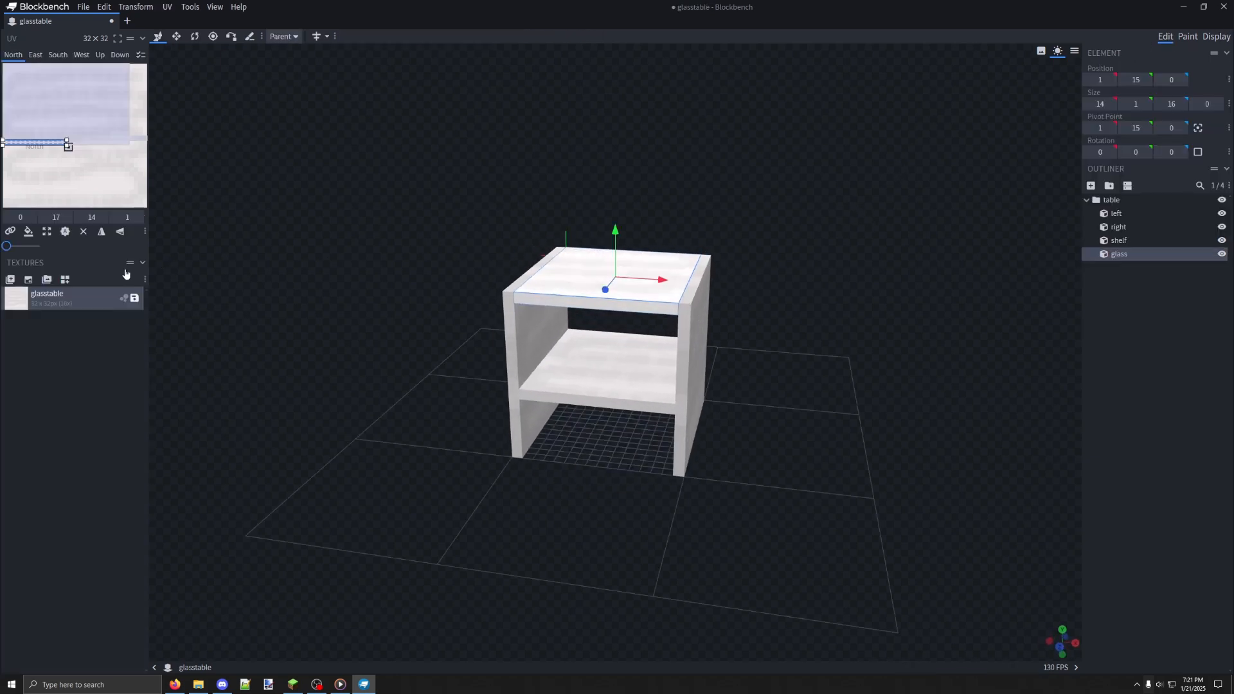
click(10, 279)
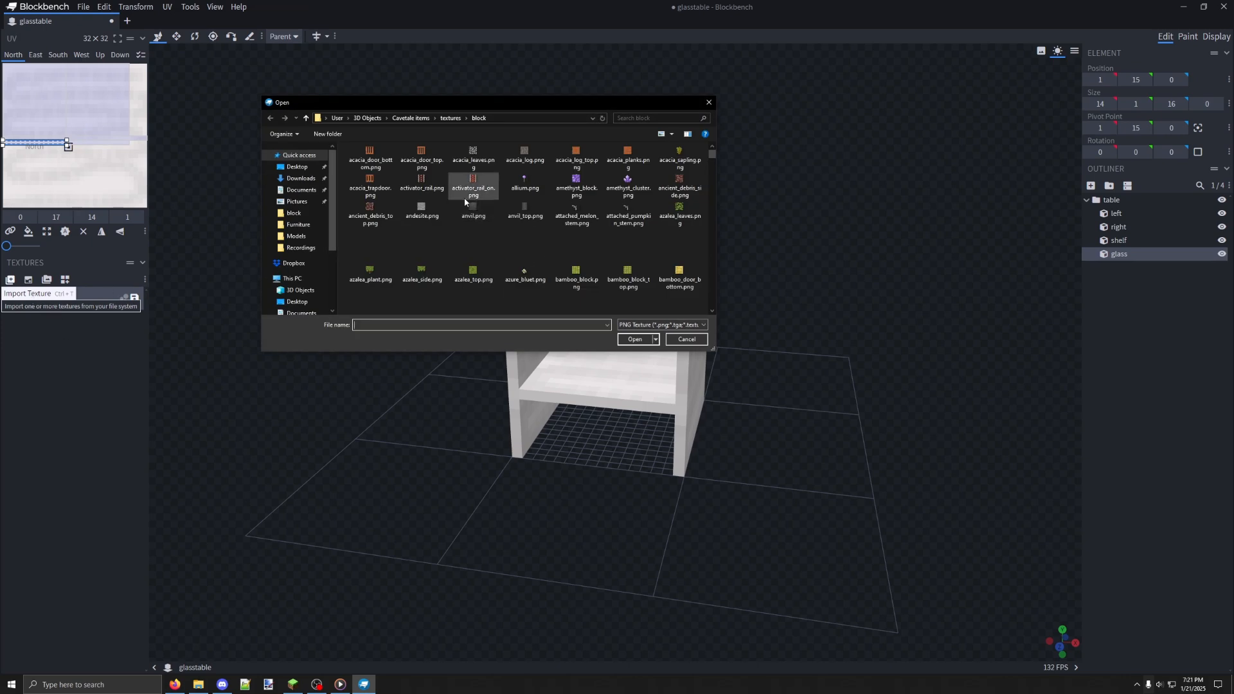
click(662, 120)
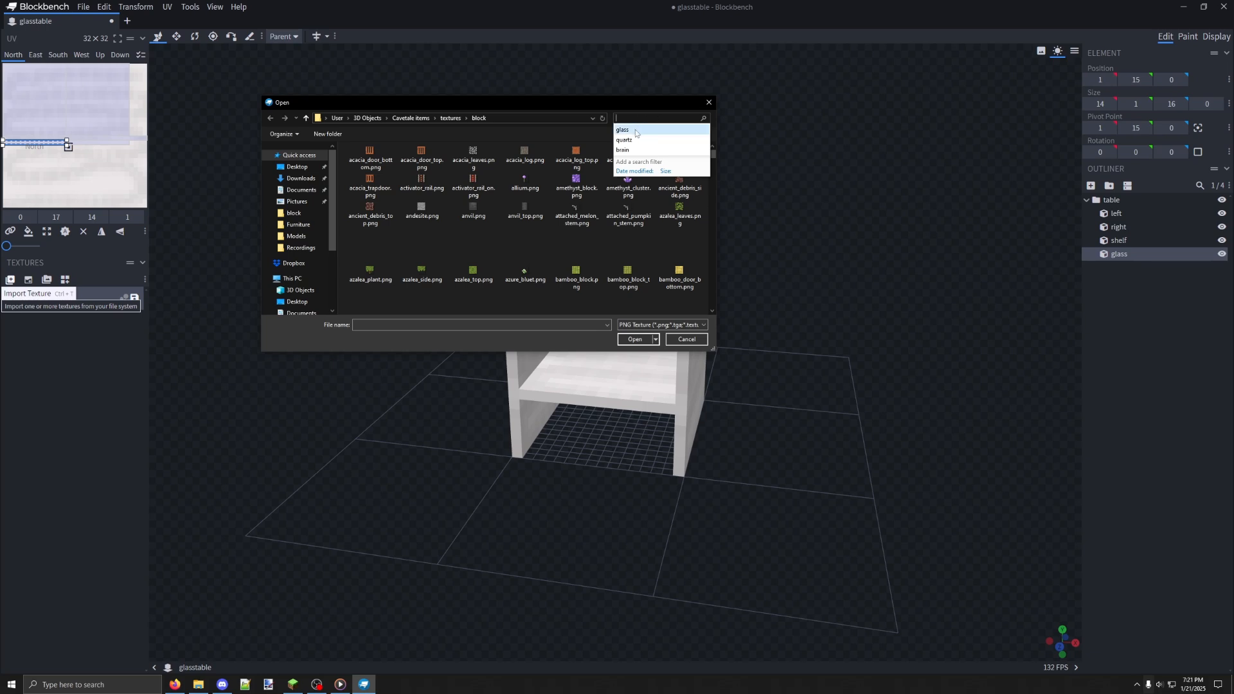
click(636, 129)
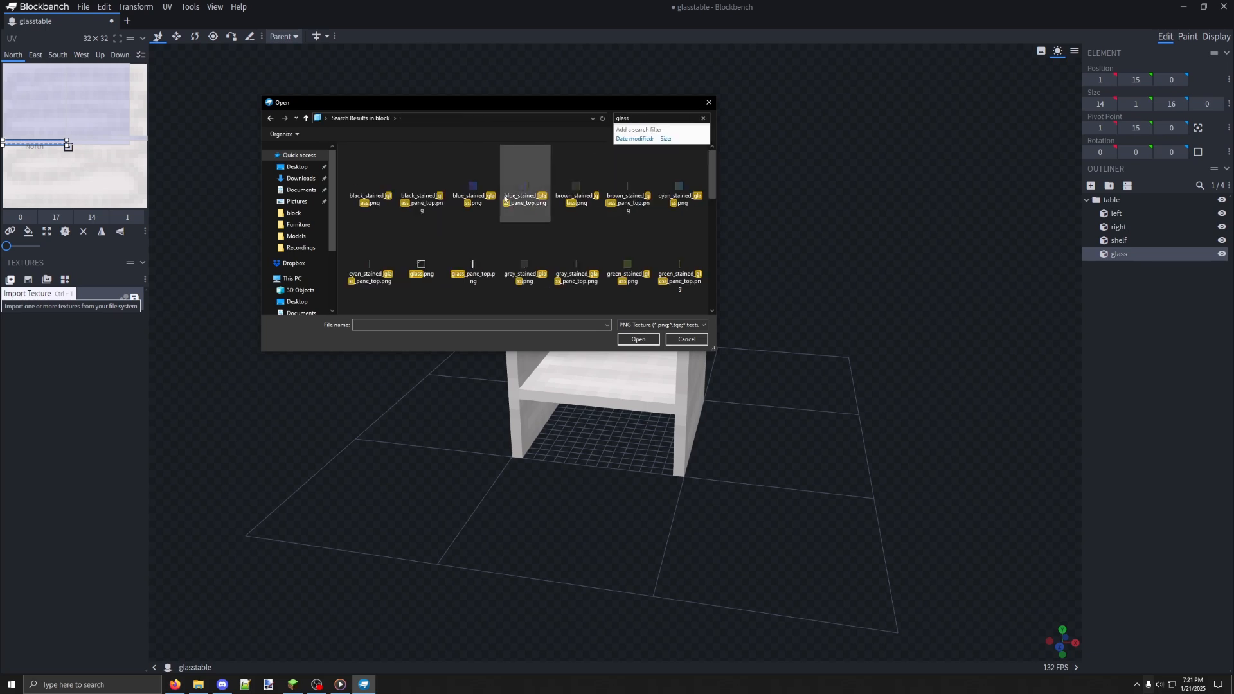
double_click(430, 265)
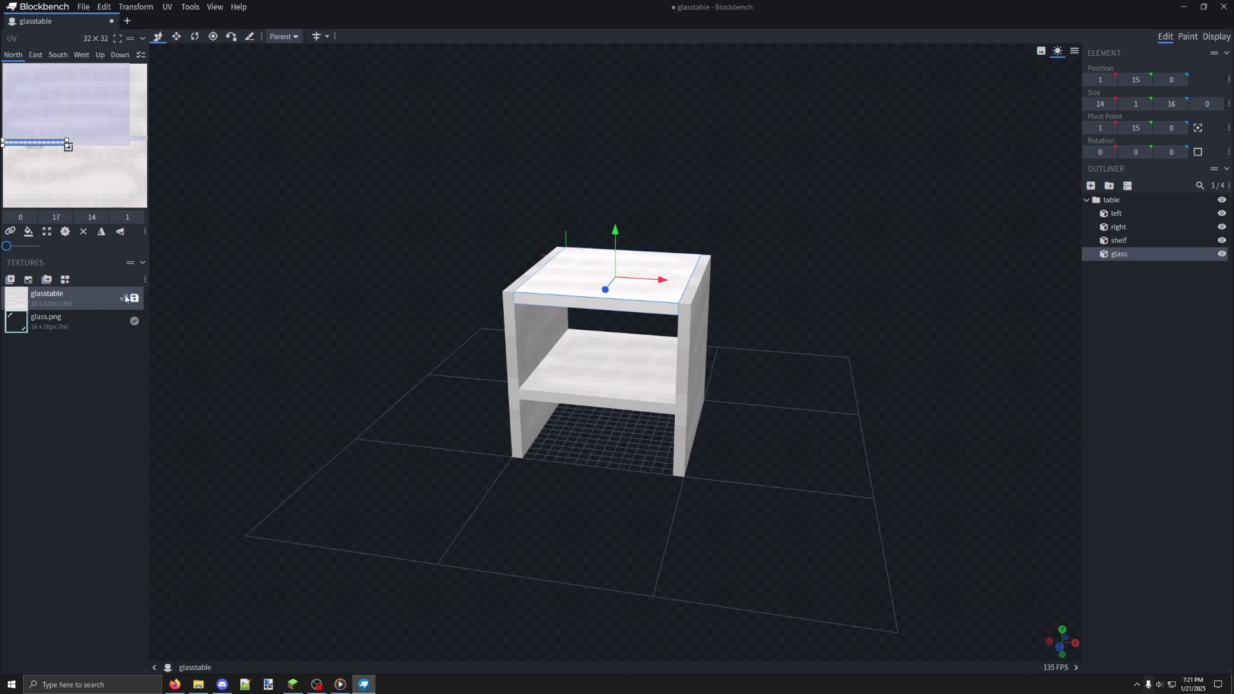
Apply the glass.png texture to the Up face of the glass cube
drag(421, 259, 460, 265)
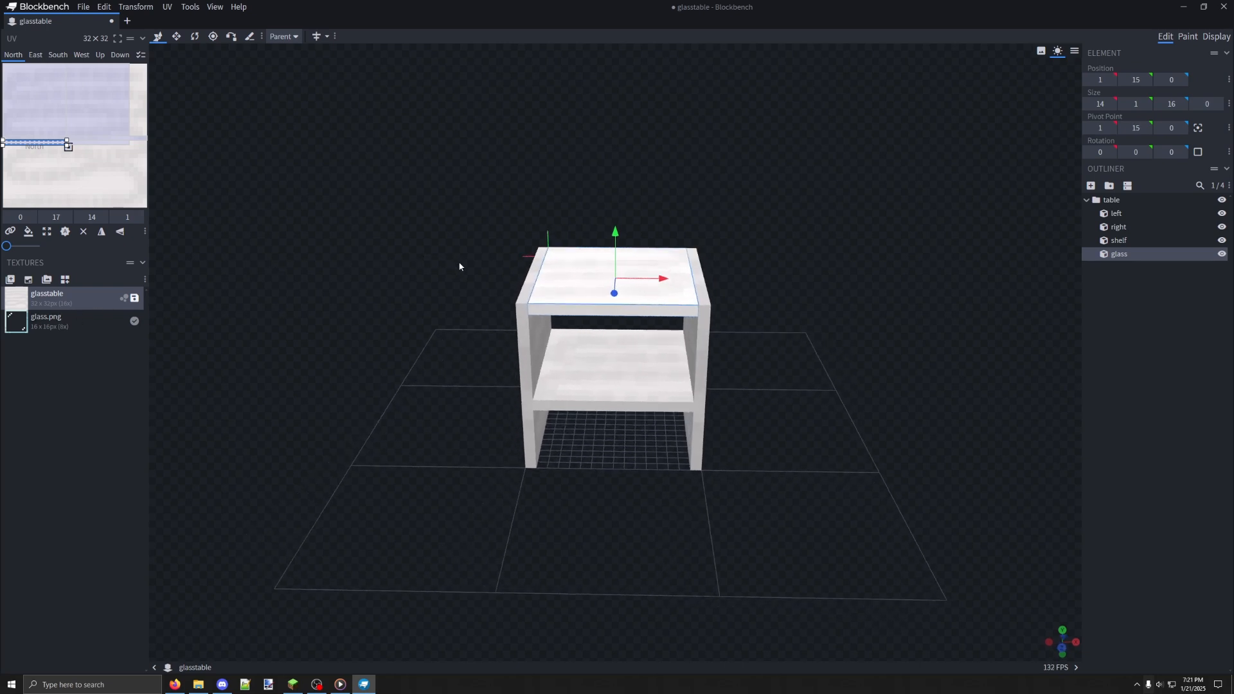
scroll(460, 260, up, 3)
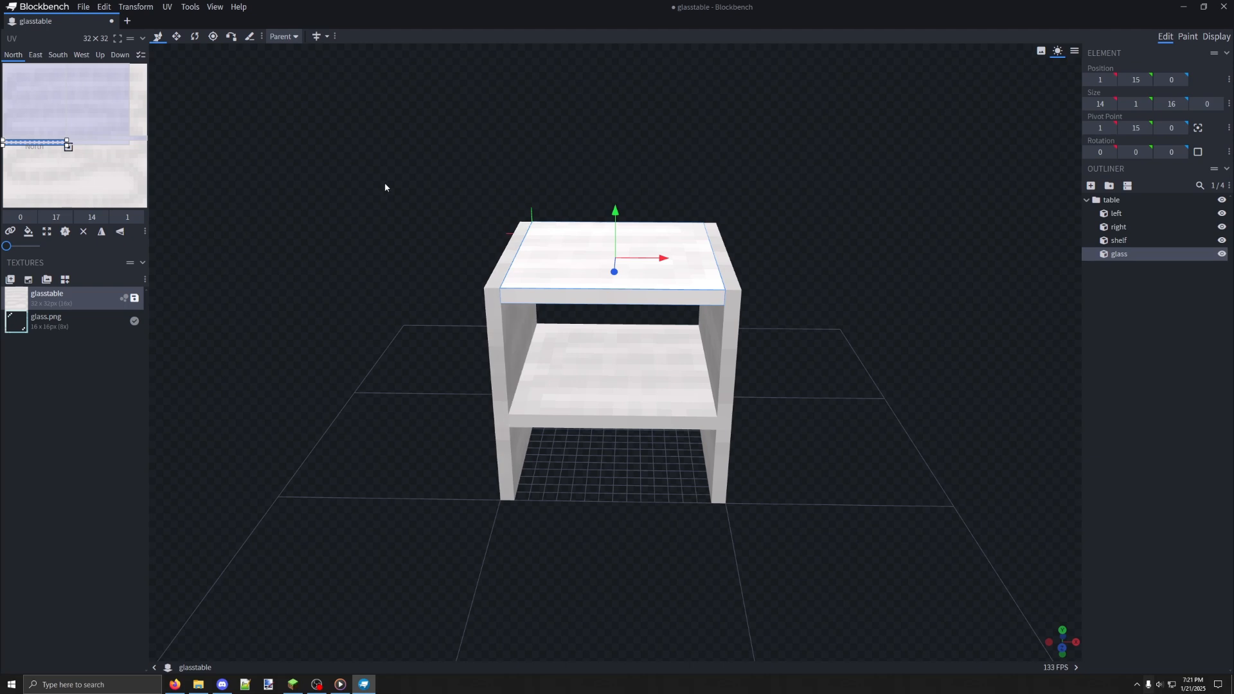
ctrl+drag(375, 176, 801, 460)
click(670, 263)
mouse_move(840, 341)
mouse_down()
mouse_move(851, 343)
mouse_move(838, 353)
mouse_up()
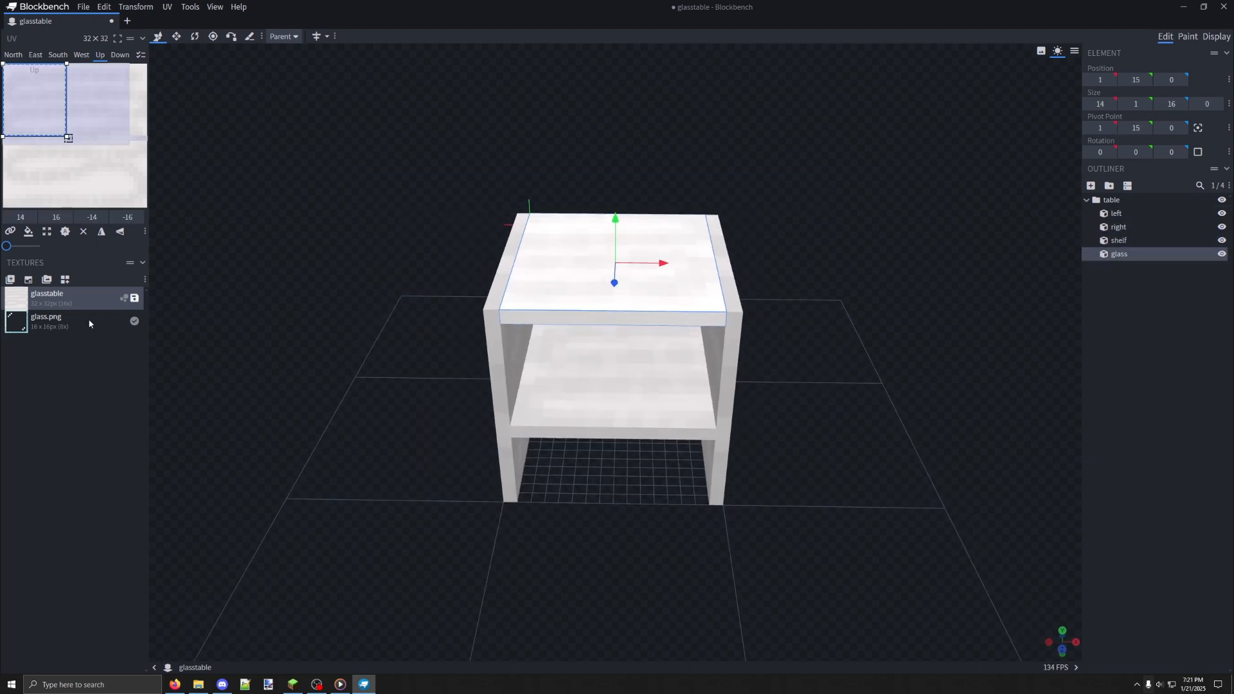
drag(806, 270, 833, 386)
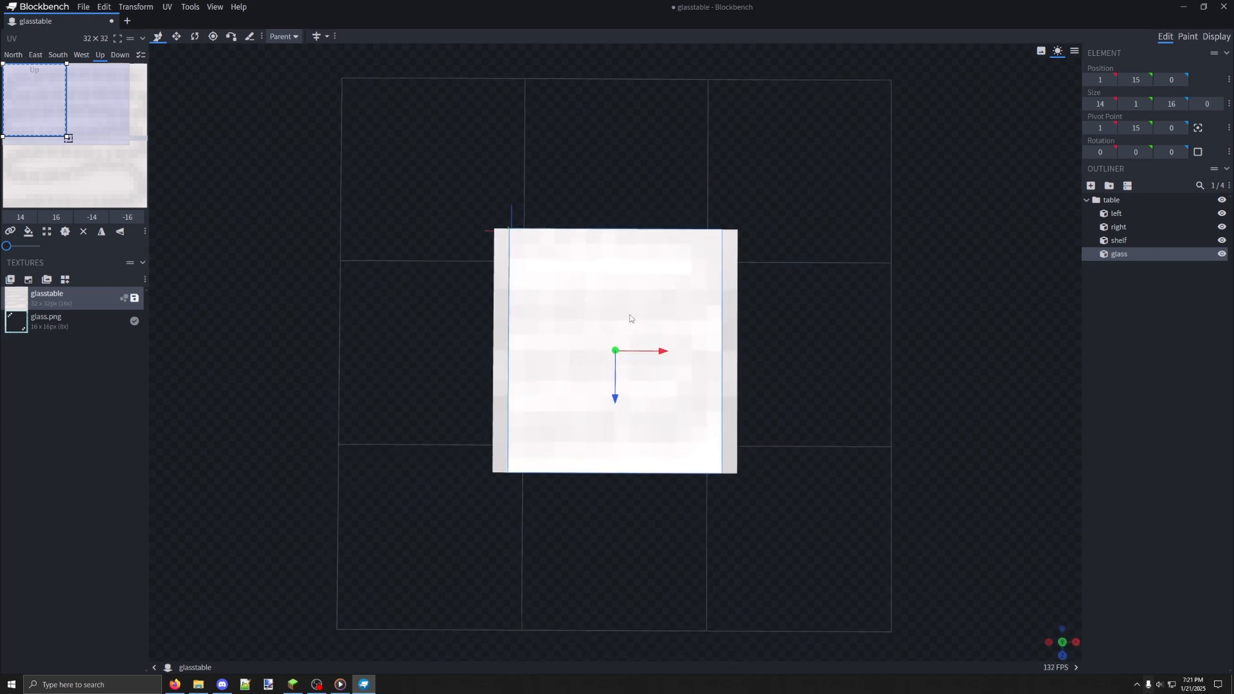
scroll(630, 318, up, 2)
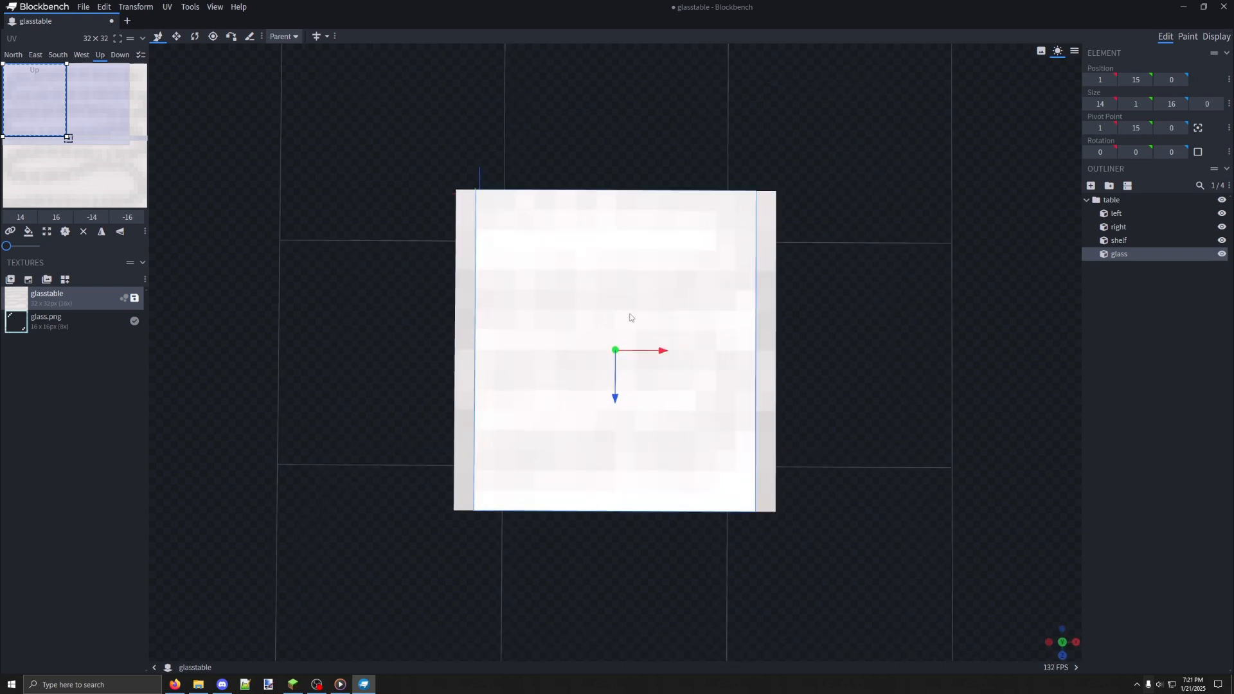
right_click(94, 327)
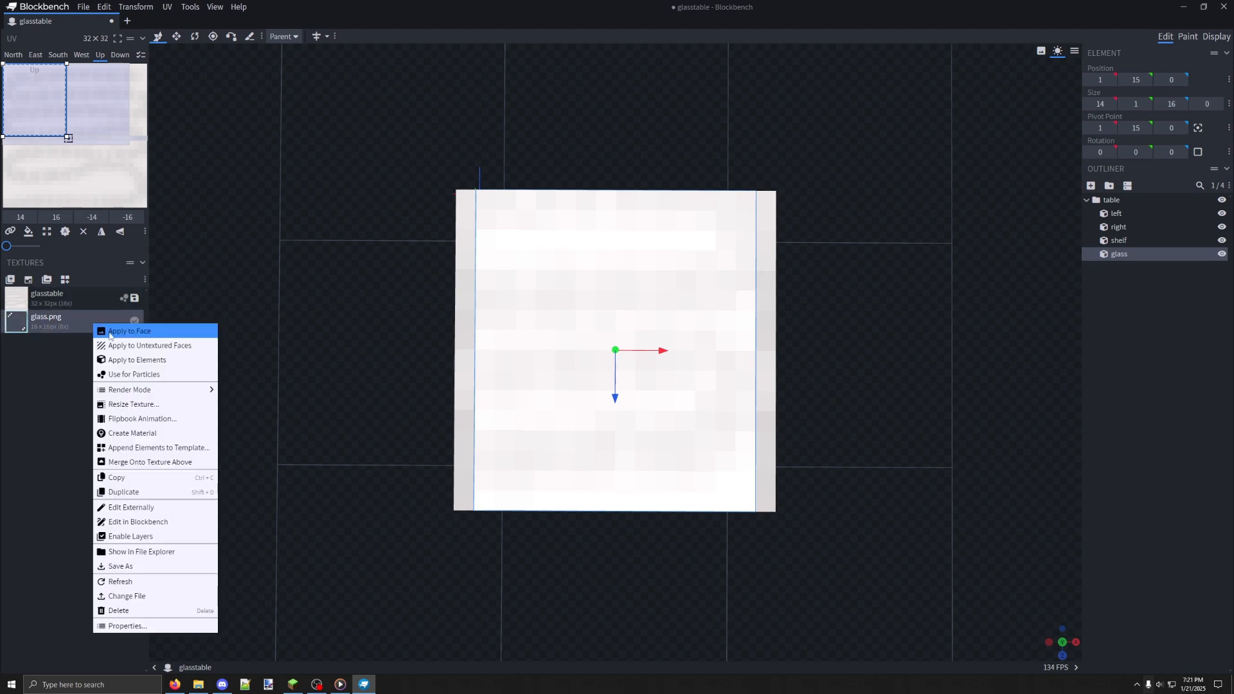
click(124, 331)
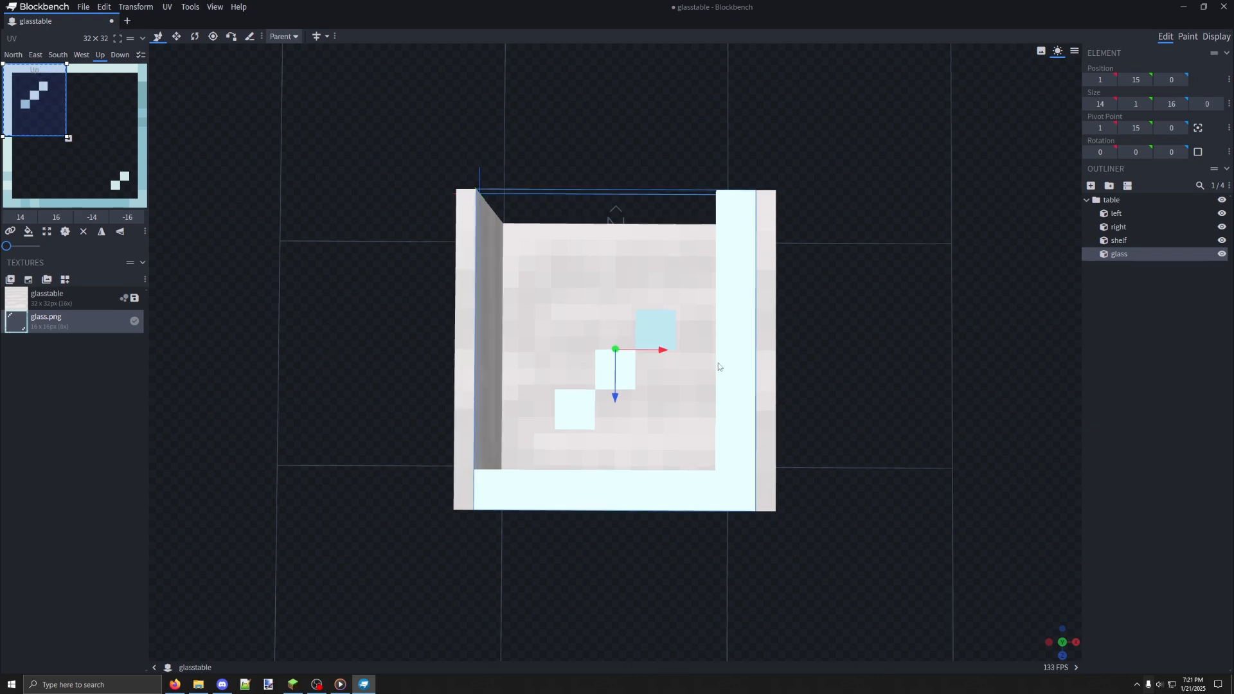
Apply the glass.png texture to the Down face of the glass cube
drag(719, 363, 653, 220)
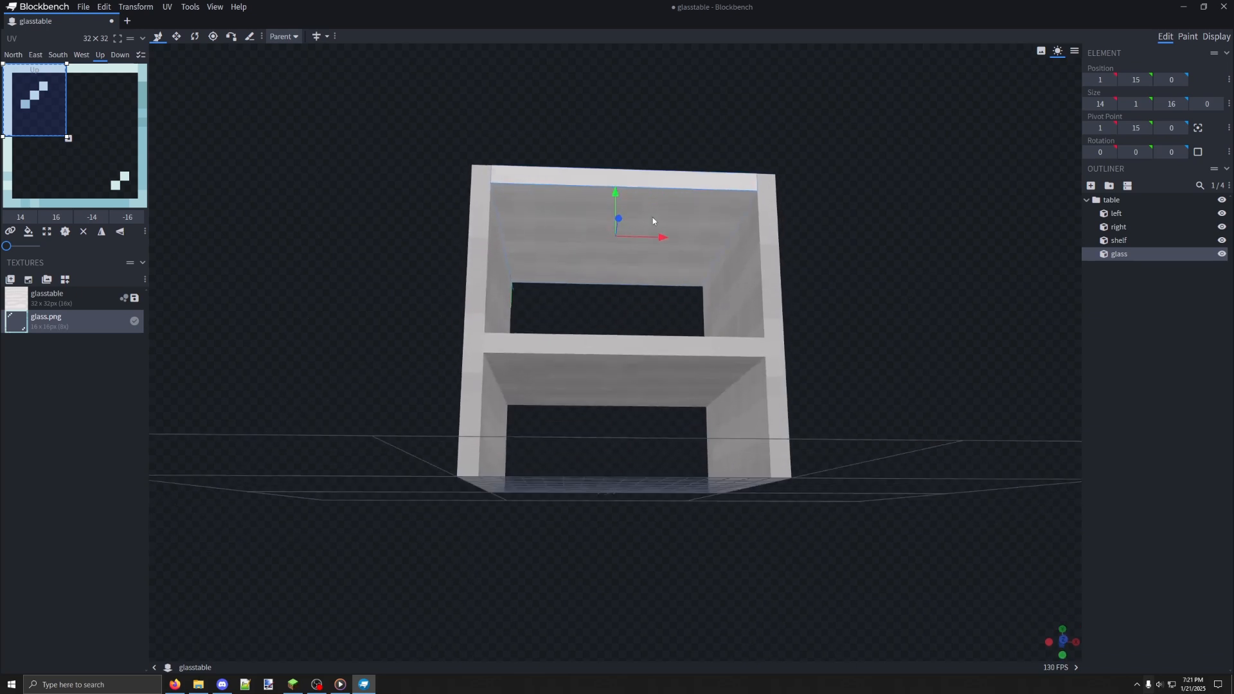
drag(547, 239, 685, 194)
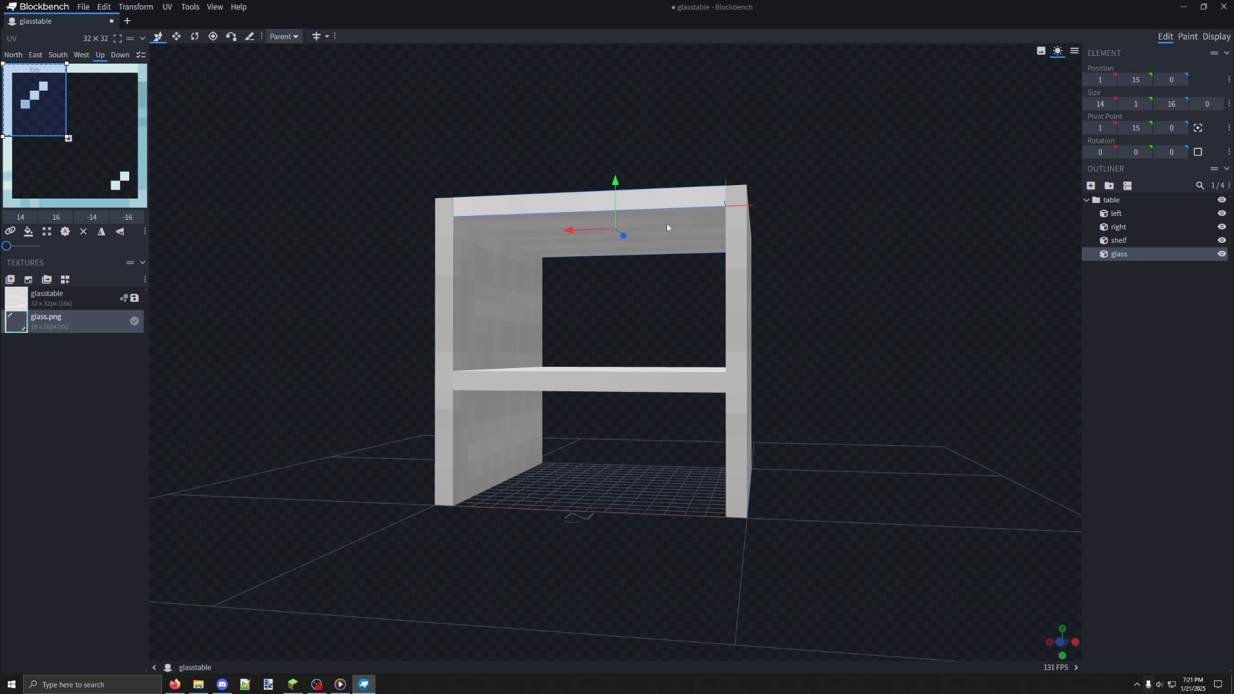
drag(675, 237, 671, 195)
scroll(705, 238, up, 5)
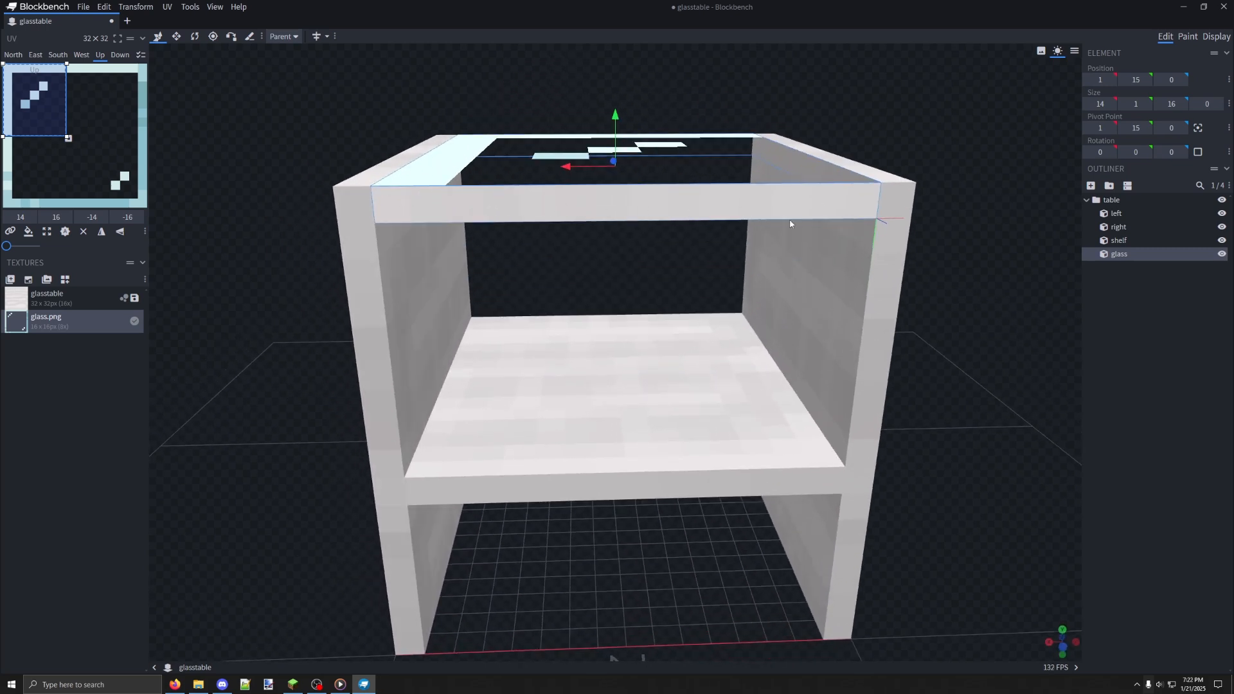
drag(888, 203, 724, 201)
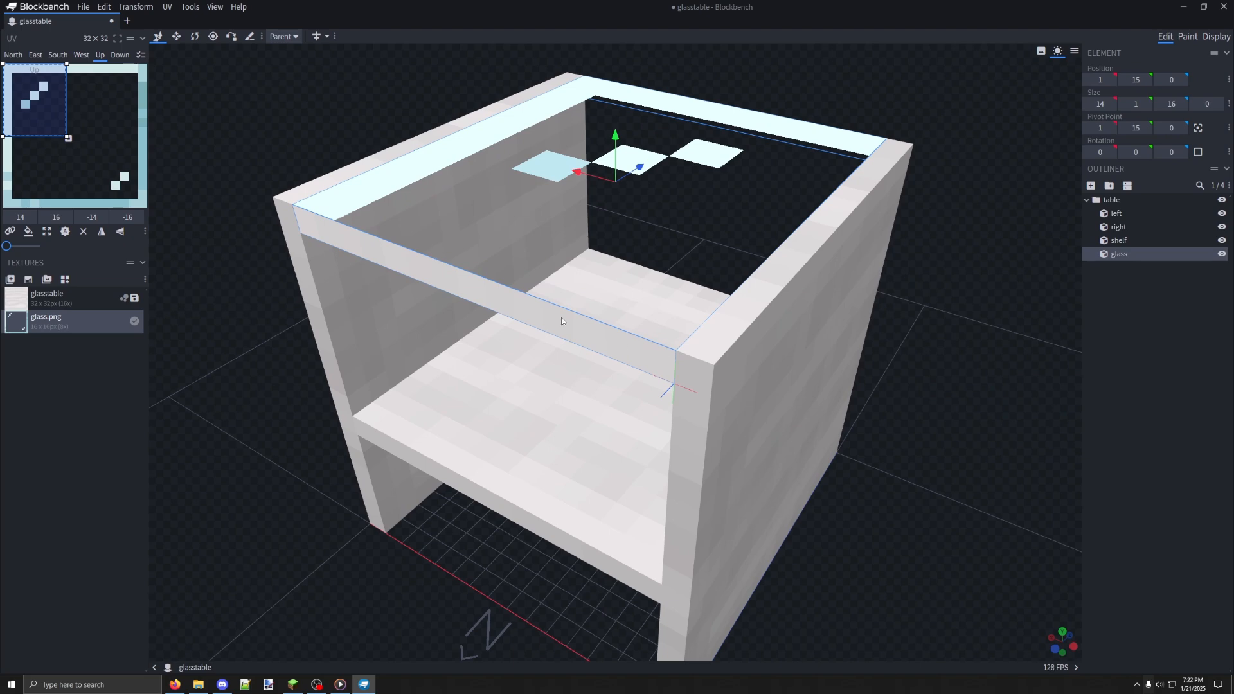
drag(932, 346, 654, 380)
key(ctrl+a)
scroll(660, 406, up, 6)
click(455, 352)
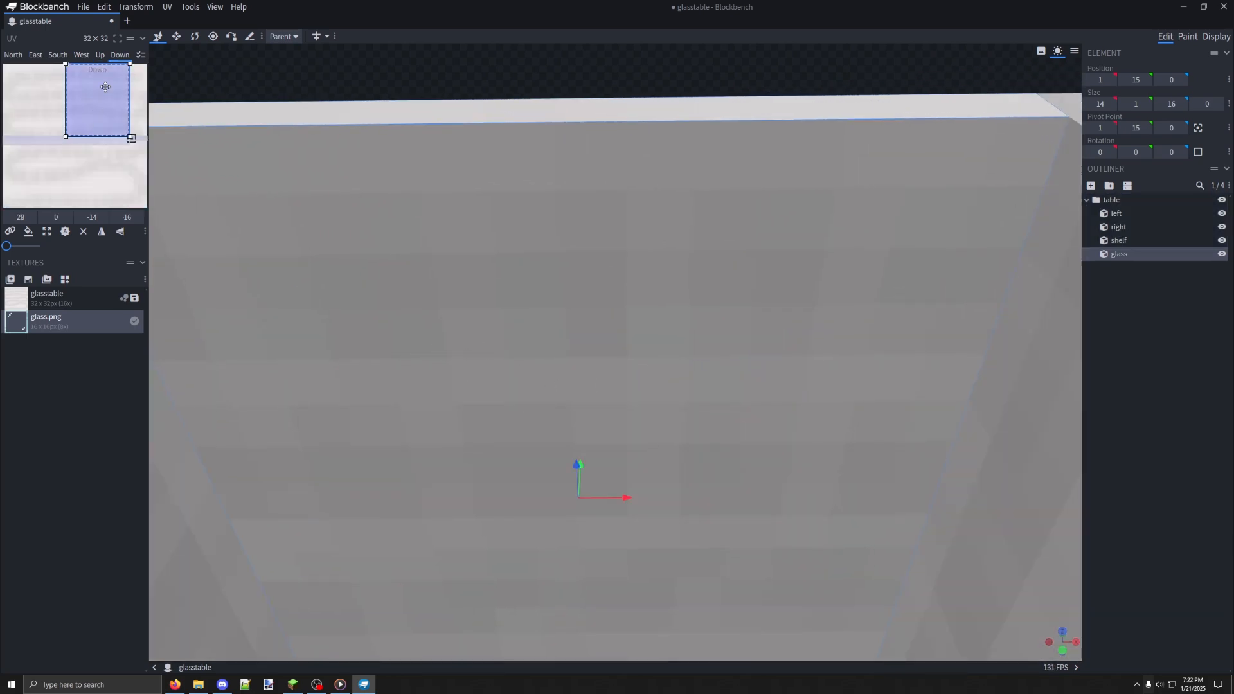
right_click(90, 322)
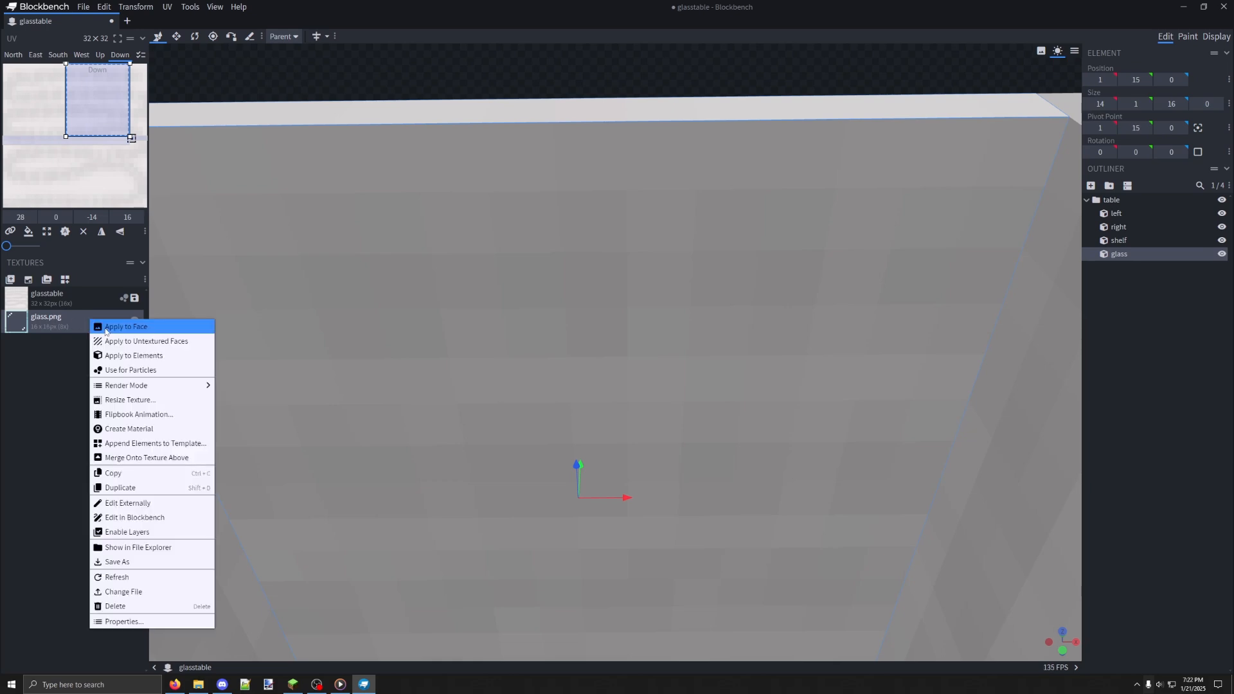
click(121, 333)
Reposition the glass cube's Down face UV at the texture's lower-right corner and resize it to 14 × 14 at 32, 18
scroll(386, 328, down, 8)
drag(440, 286, 440, 437)
scroll(456, 398, down, 5)
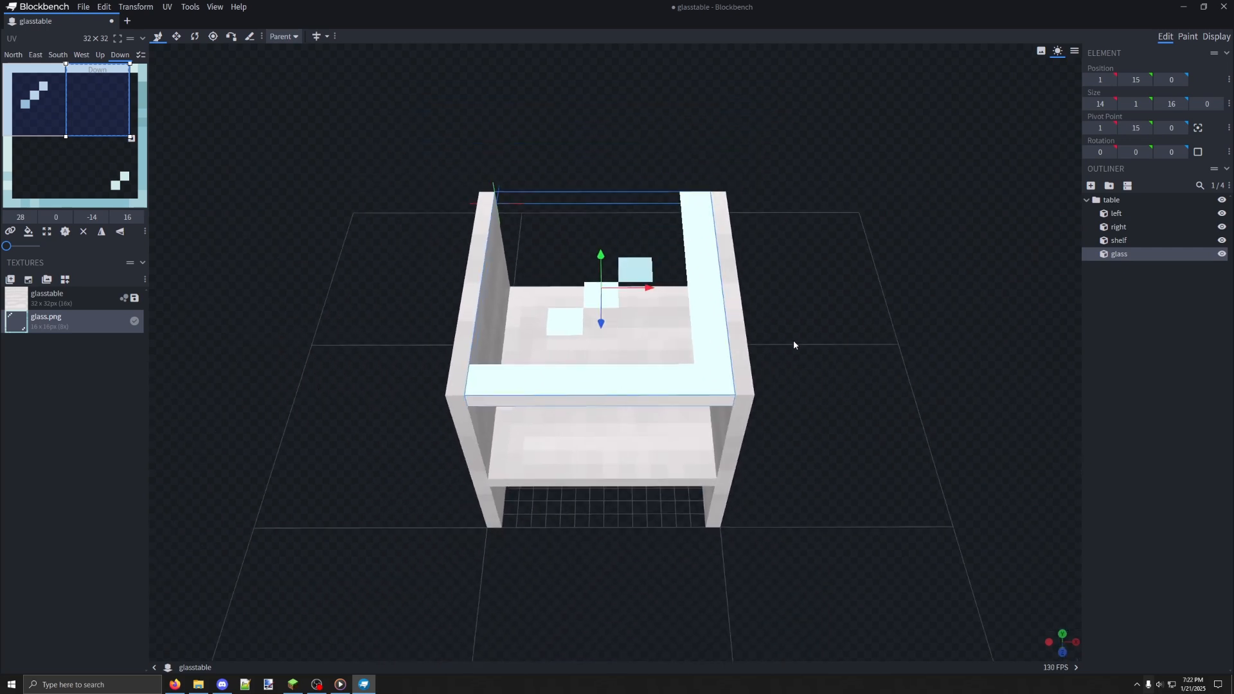
drag(793, 341, 417, 187)
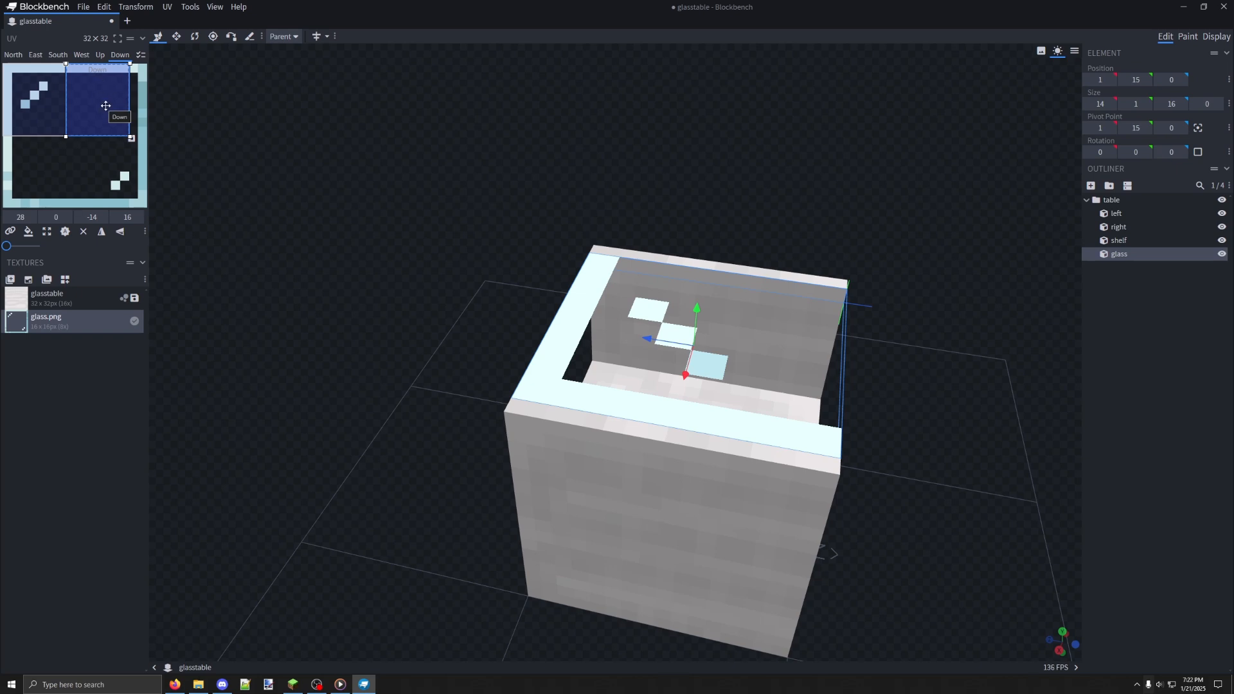
drag(599, 291, 441, 308)
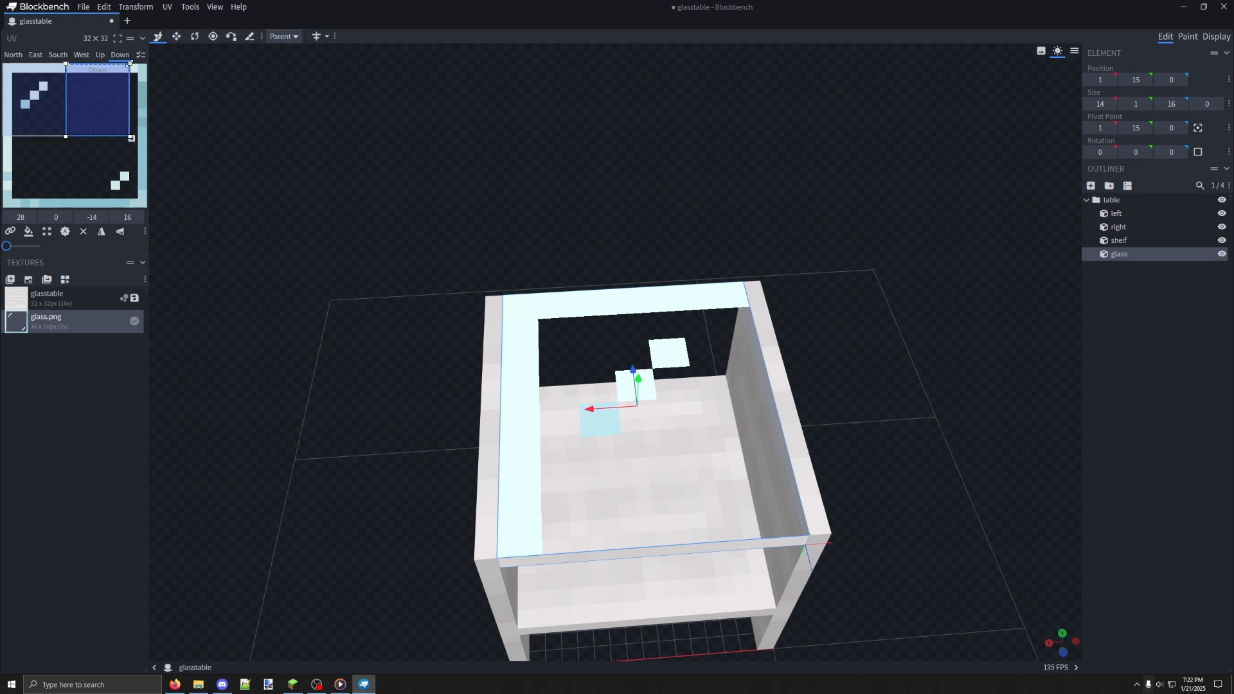
drag(129, 63, 115, 97)
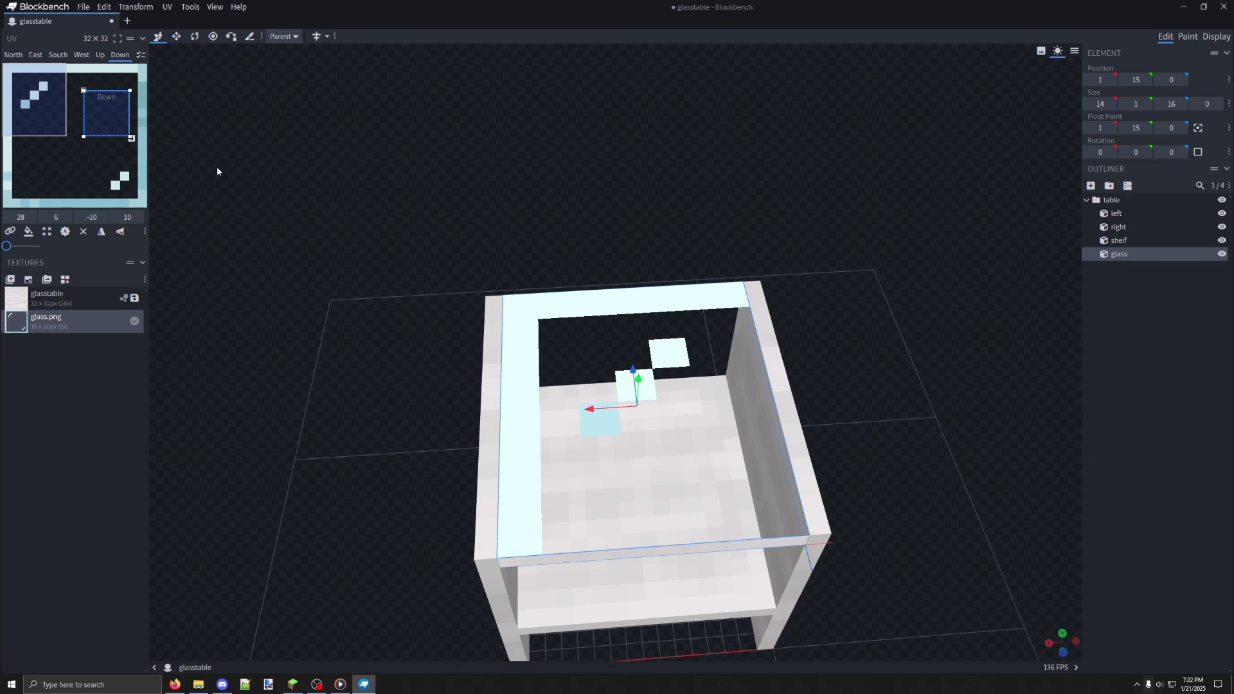
drag(278, 198, 268, 210)
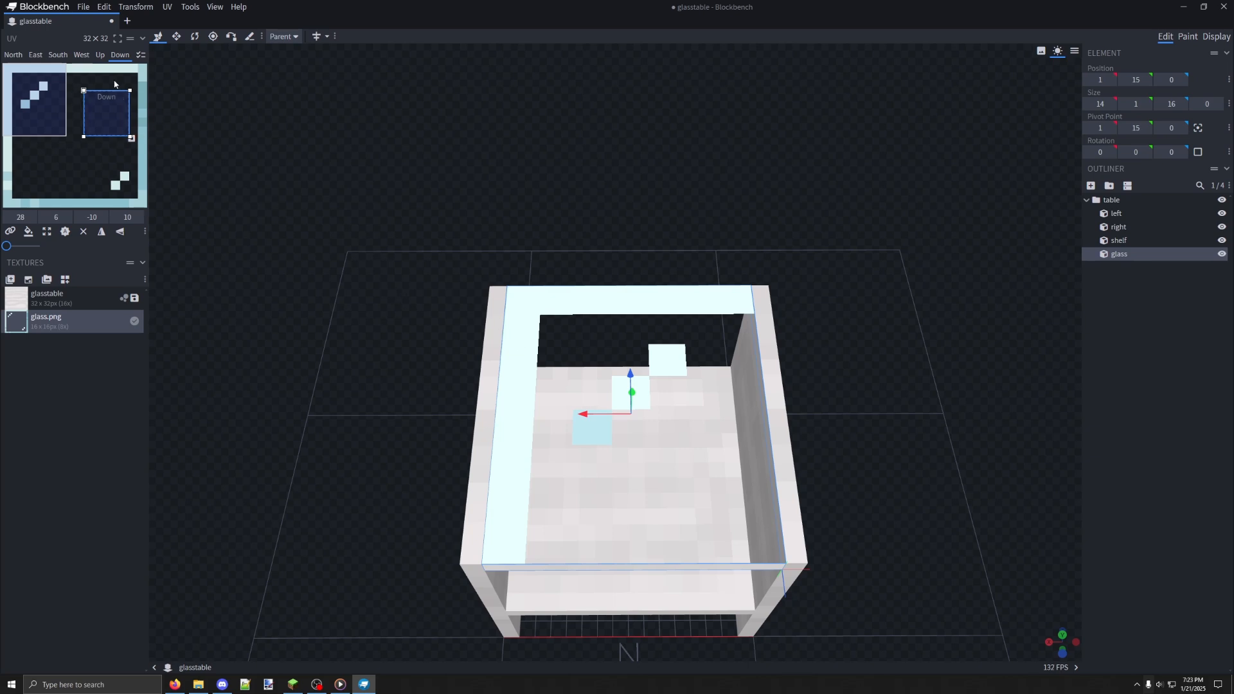
drag(450, 218, 531, 282)
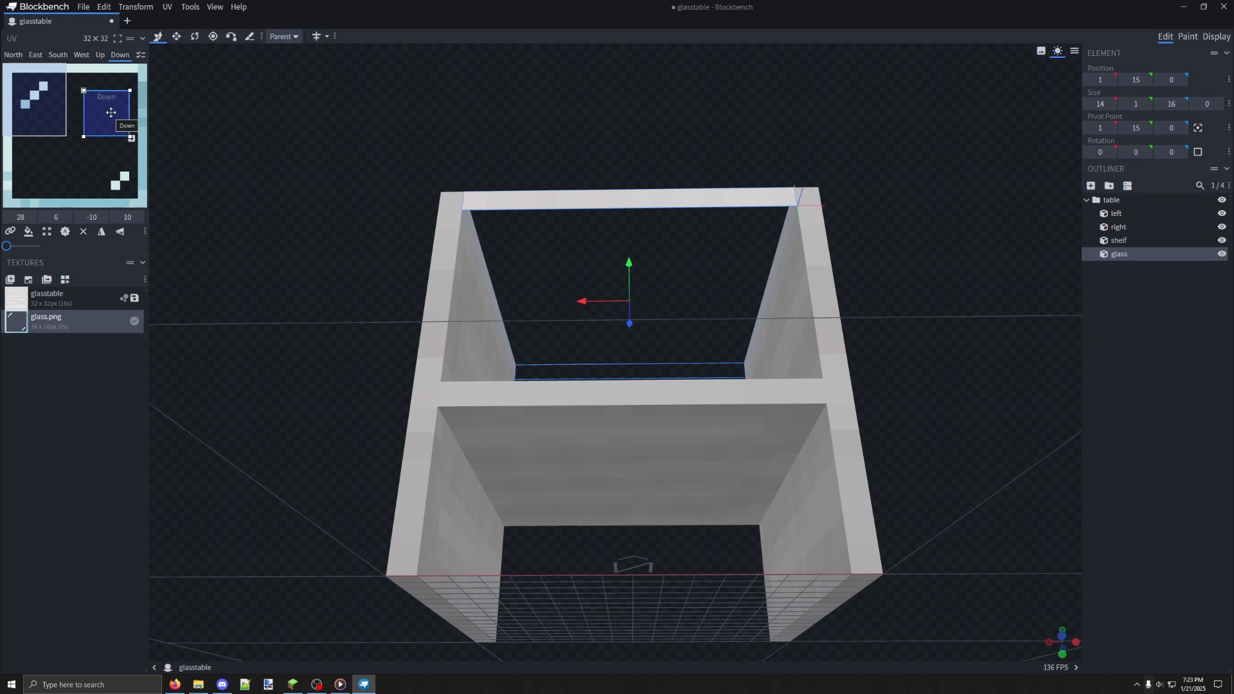
drag(106, 105, 126, 178)
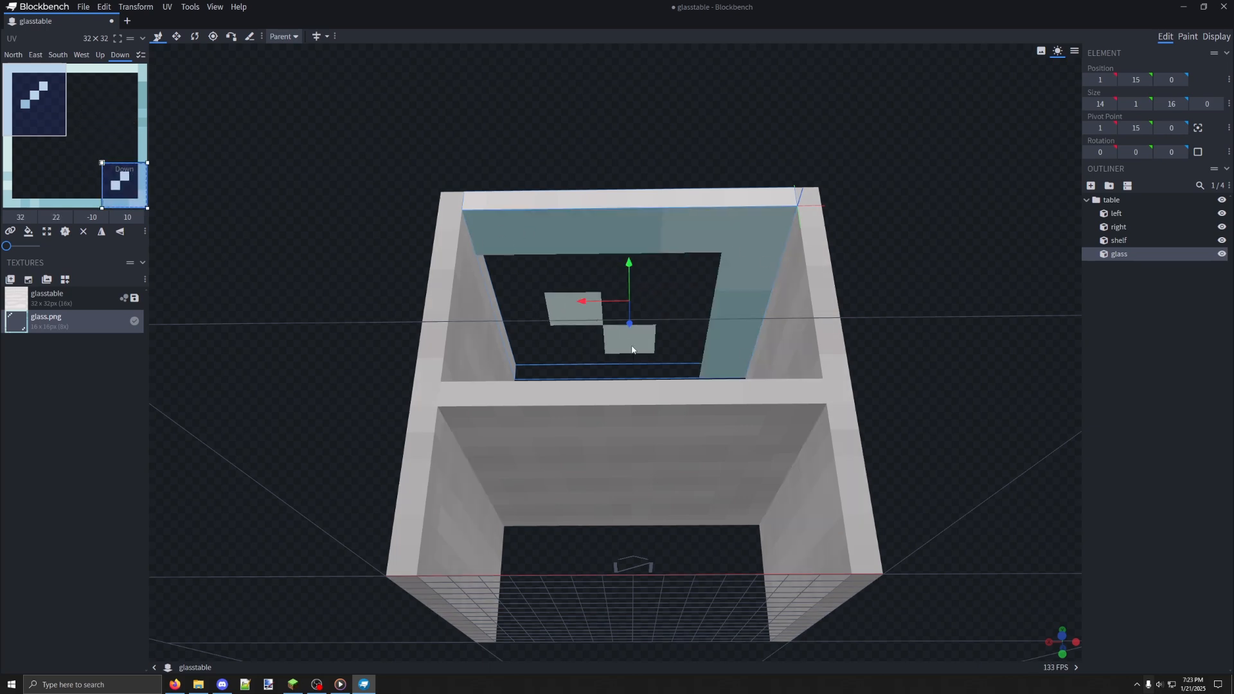
drag(105, 163, 82, 148)
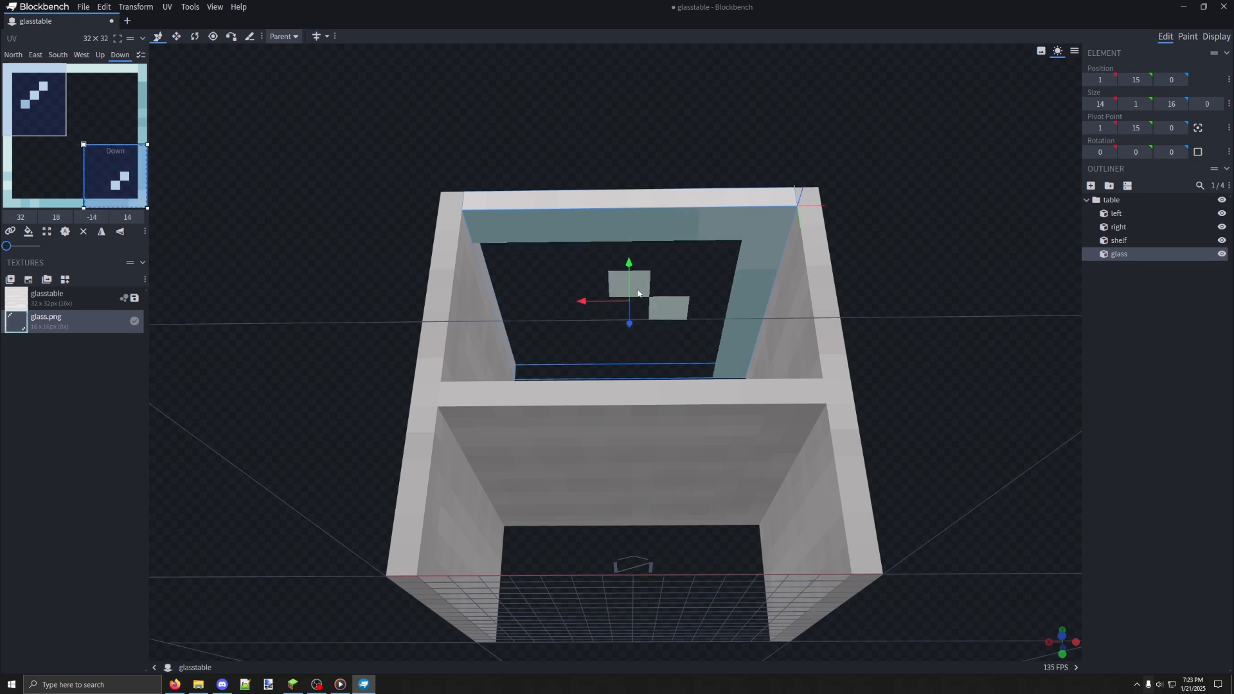
Set the preview scene to the Minecraft Plains environment
drag(639, 293, 708, 187)
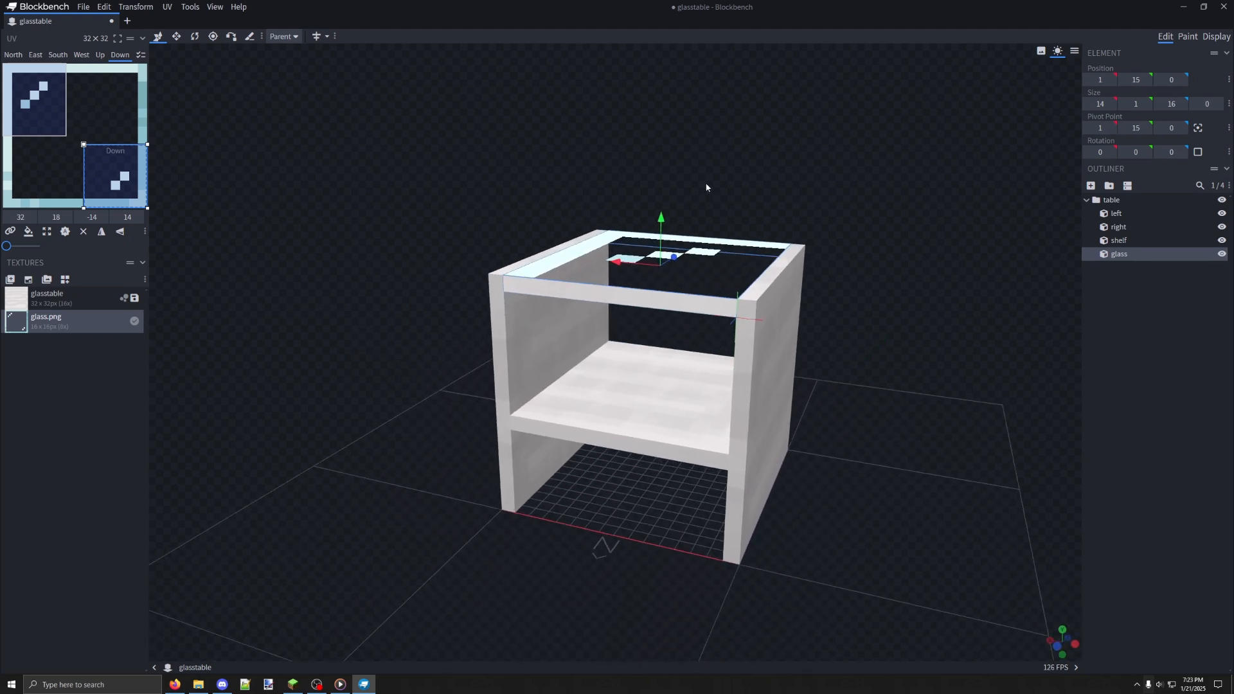
mouse_move(798, 207)
mouse_down()
mouse_move(776, 213)
mouse_move(800, 219)
mouse_up()
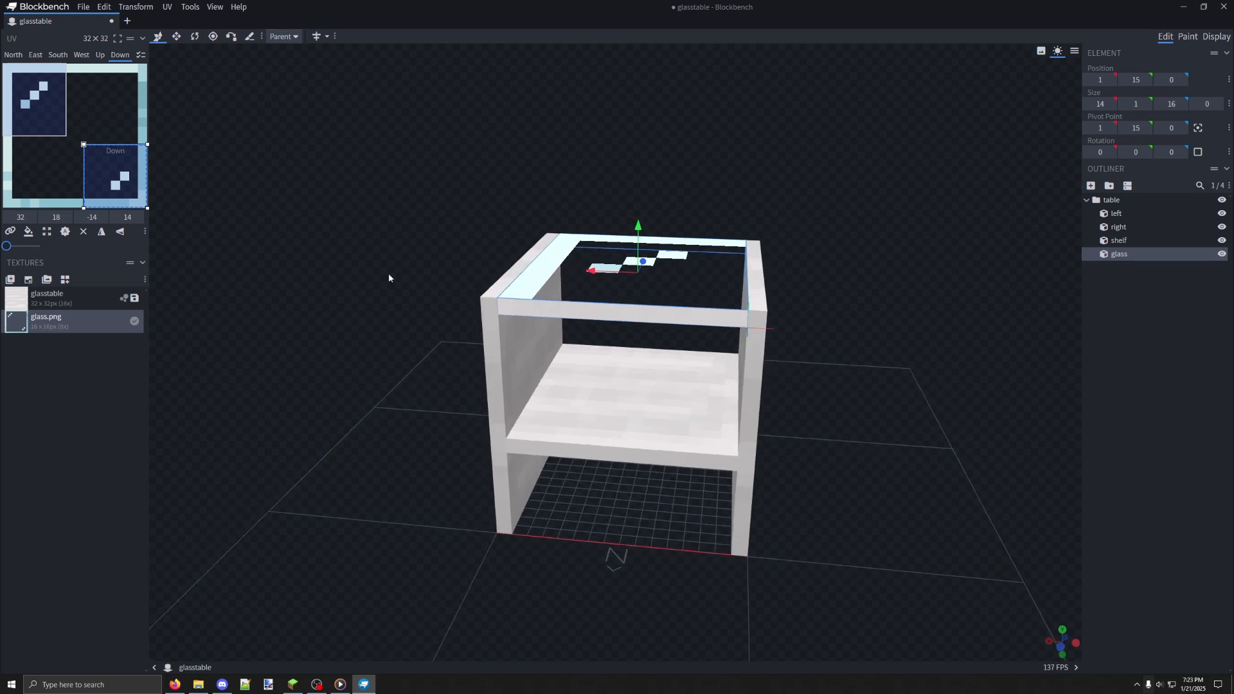
drag(388, 274, 835, 275)
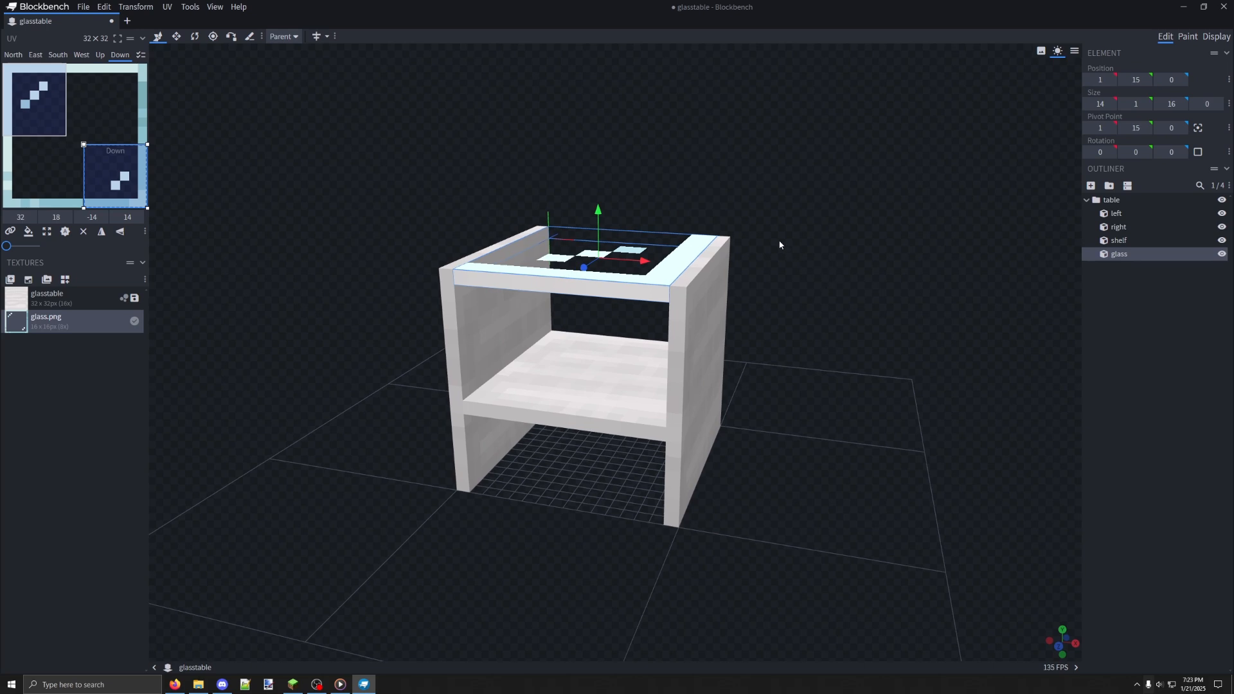
drag(779, 245, 876, 216)
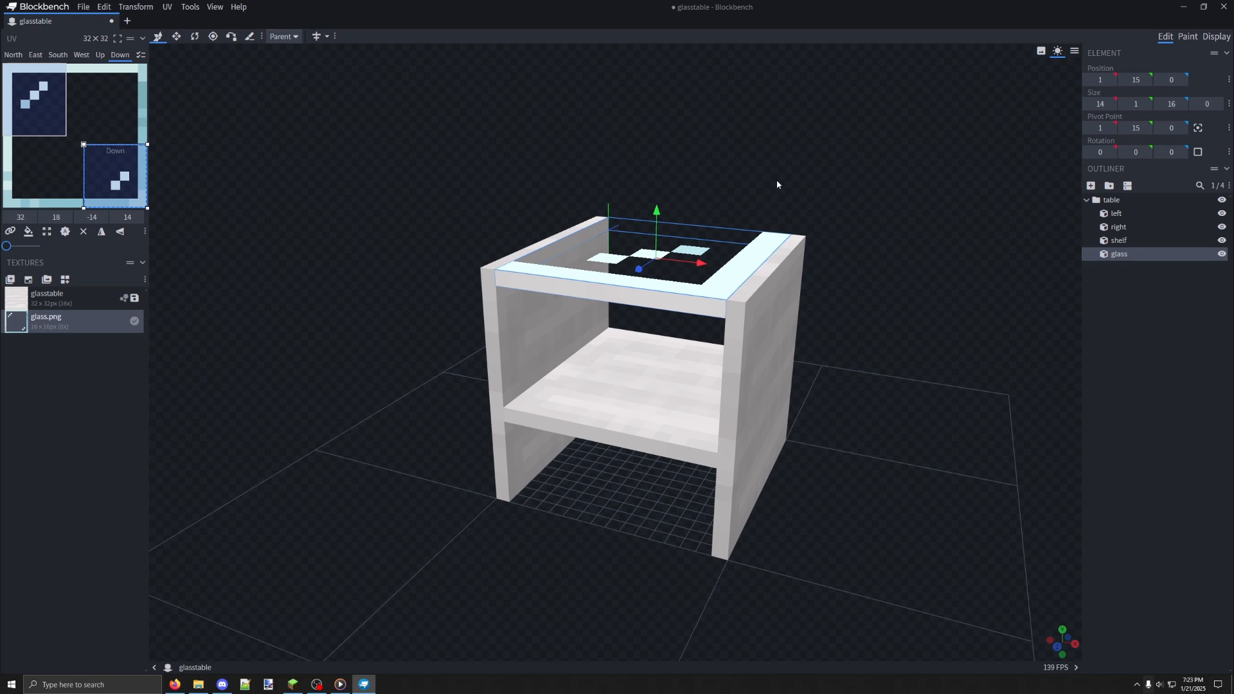
click(1076, 52)
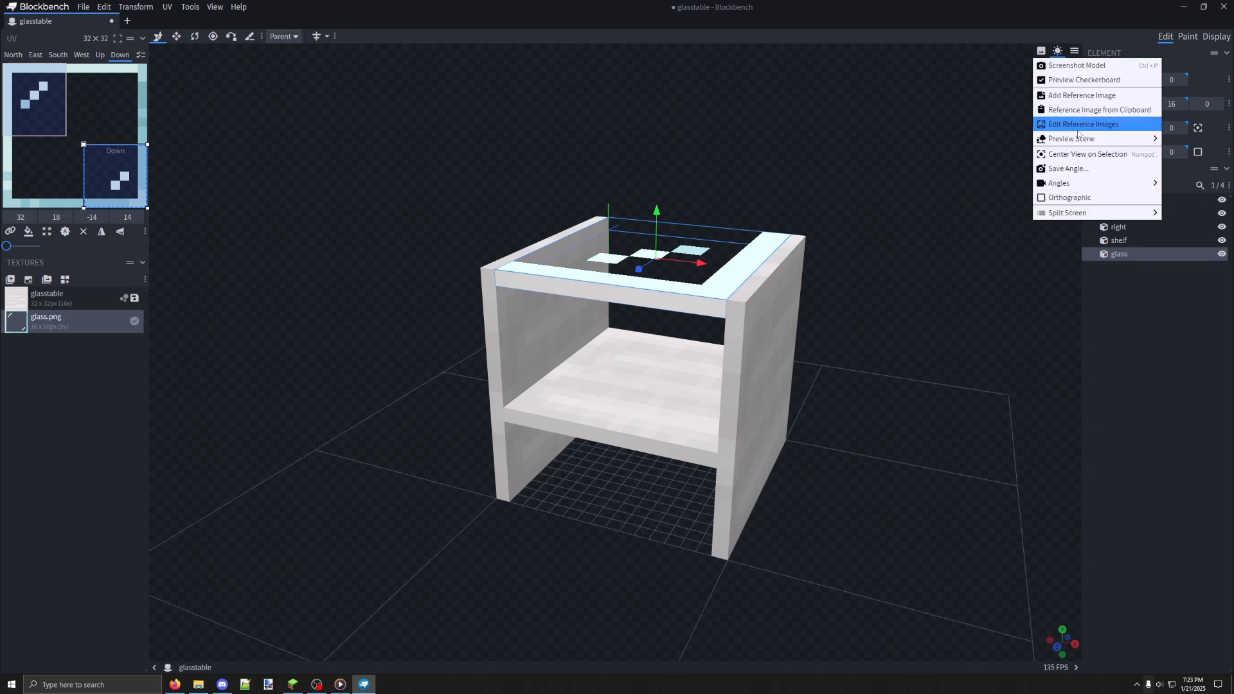
mouse_move(1078, 140)
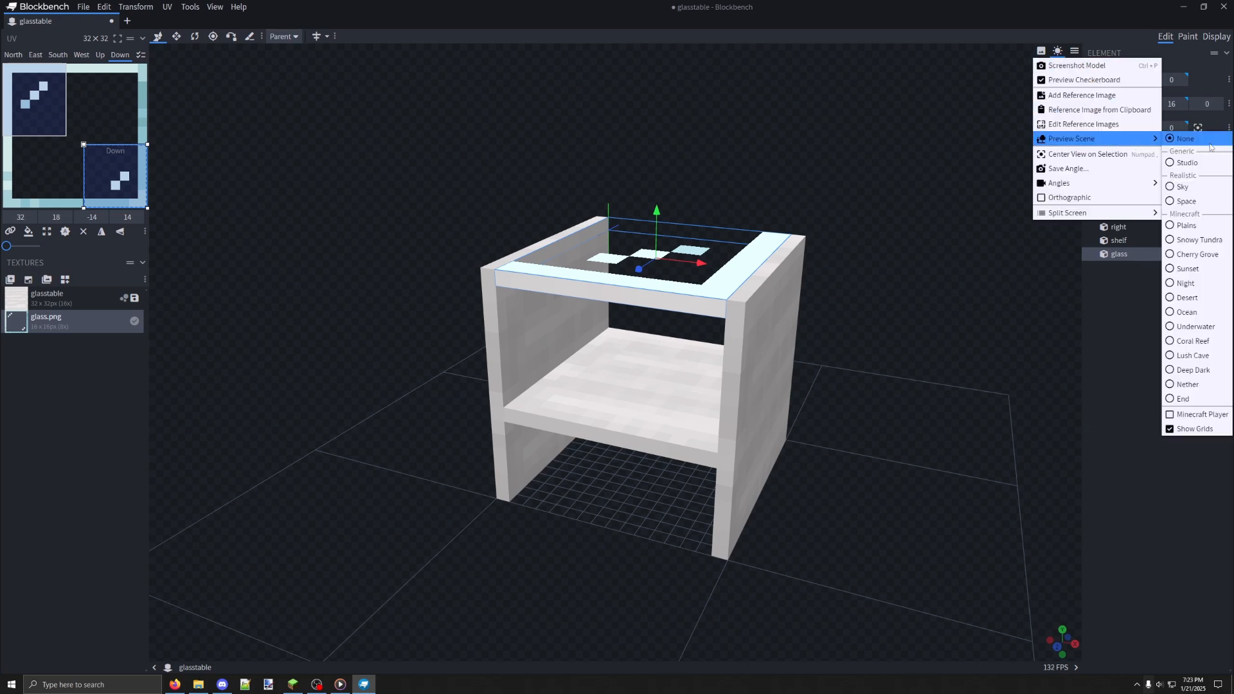
click(1188, 227)
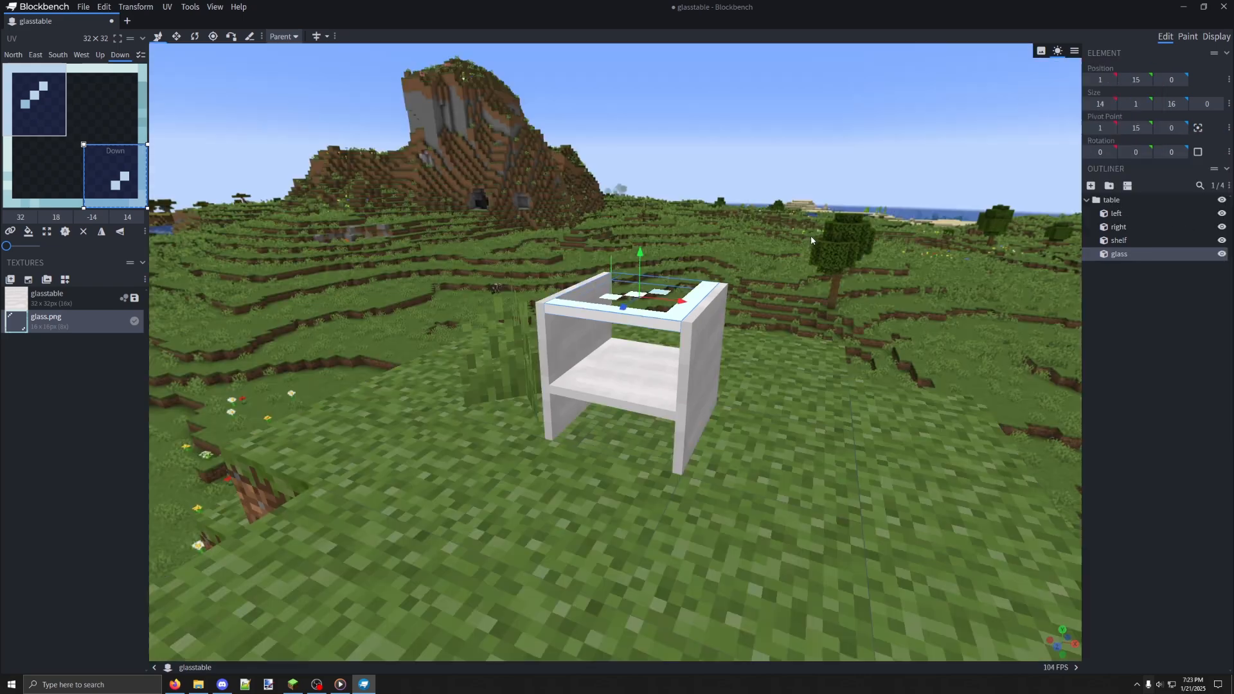
Switch the preview scene to Underwater and view the table from several angles
drag(964, 257, 788, 264)
click(1074, 51)
mouse_move(1073, 142)
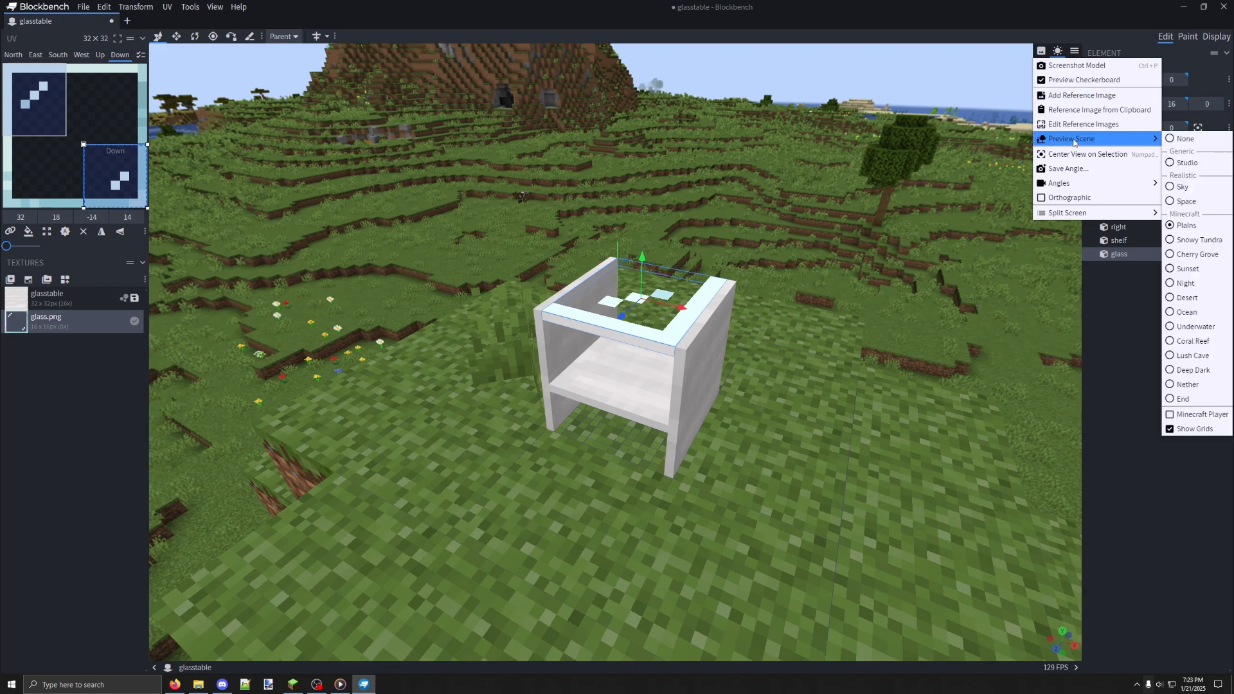
click(1188, 326)
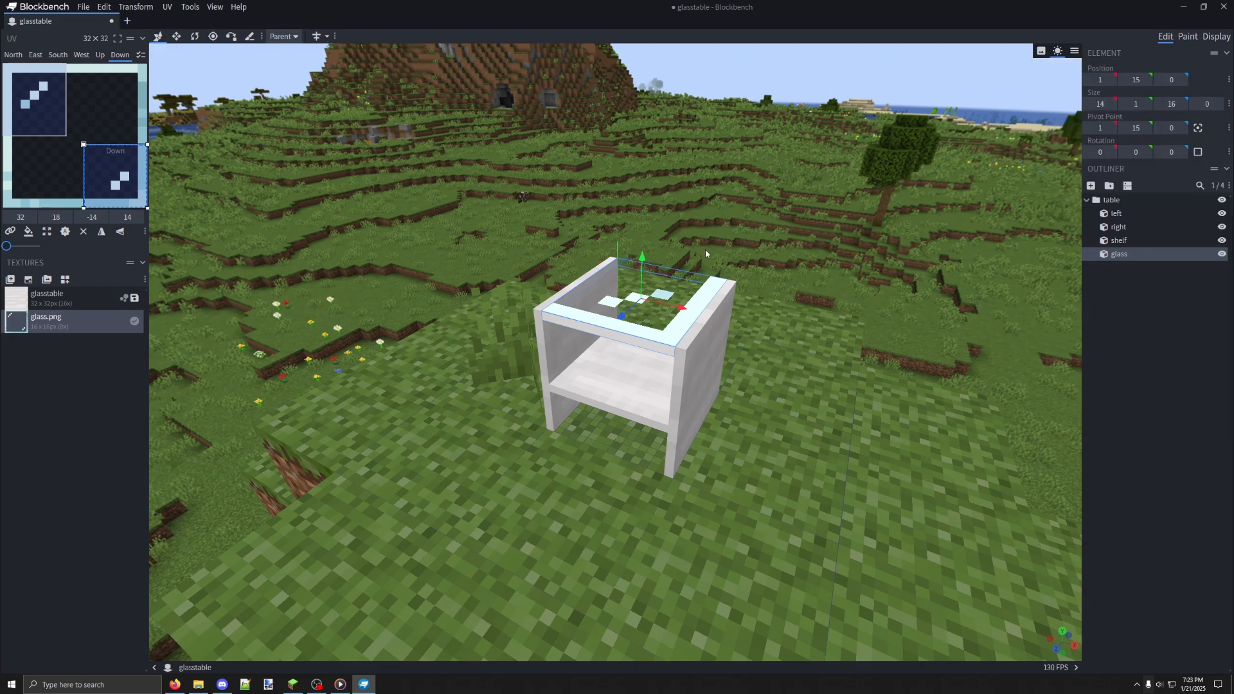
drag(572, 232, 864, 259)
drag(506, 256, 719, 248)
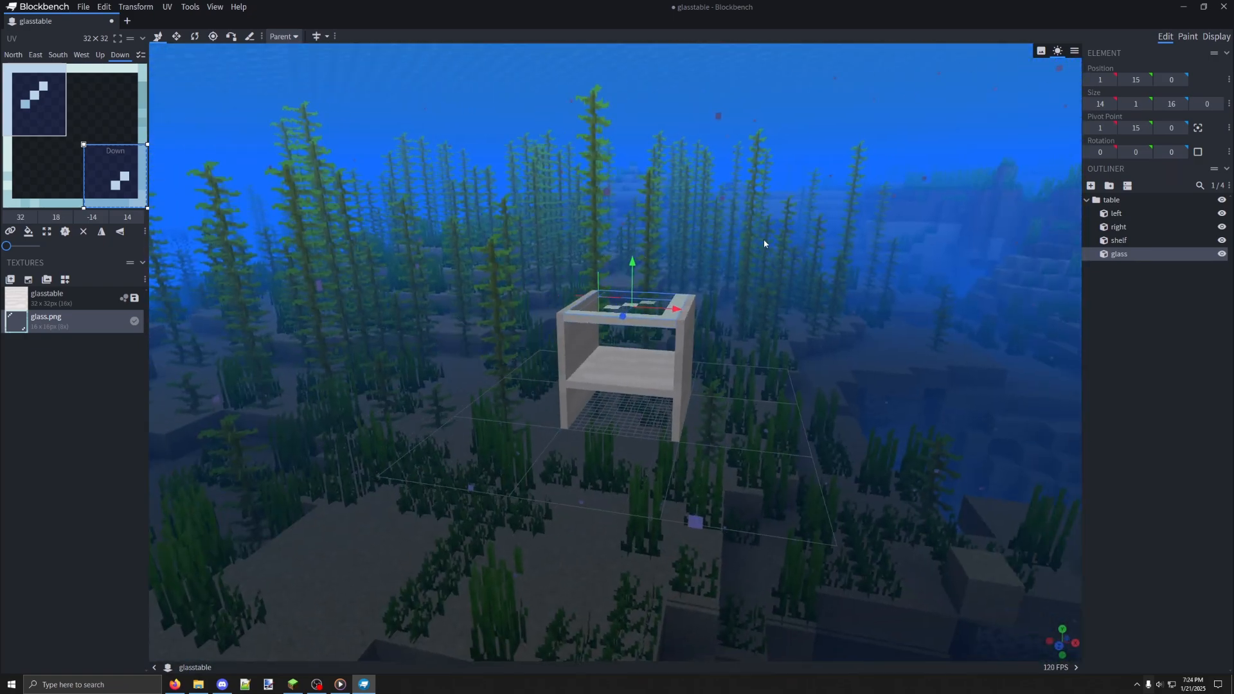
Switch the preview scene from Underwater back to Plains
click(1074, 51)
mouse_move(1086, 142)
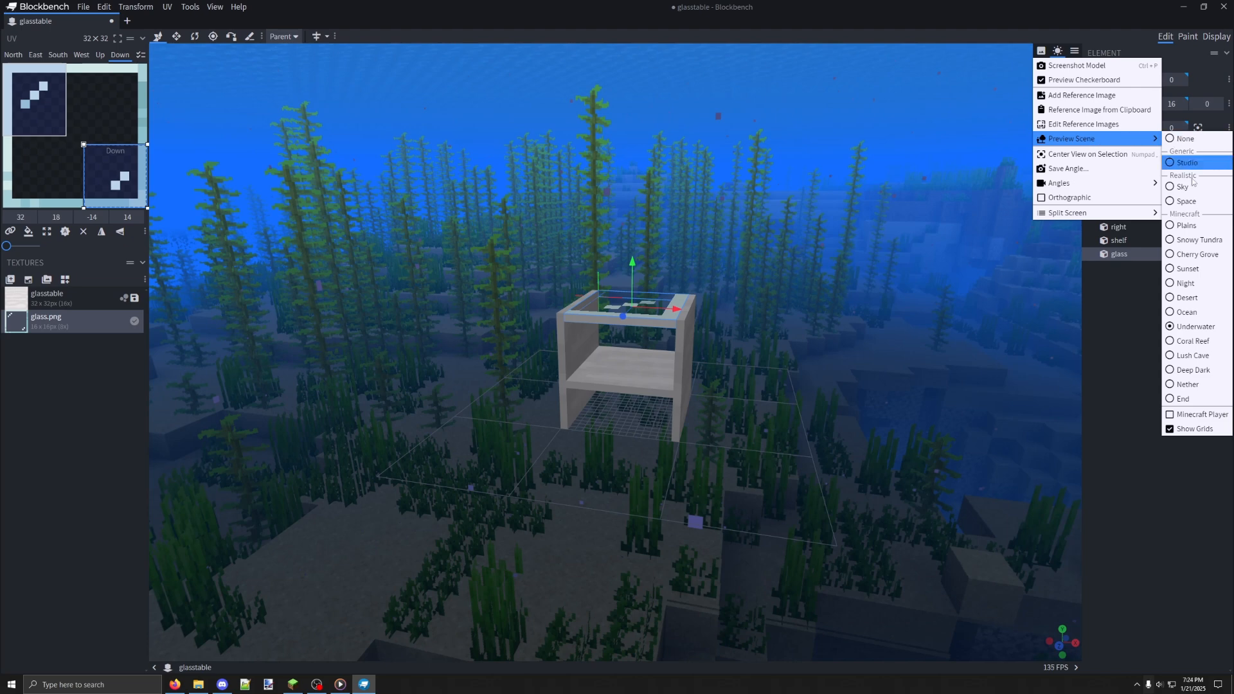
click(1186, 225)
drag(835, 179, 827, 186)
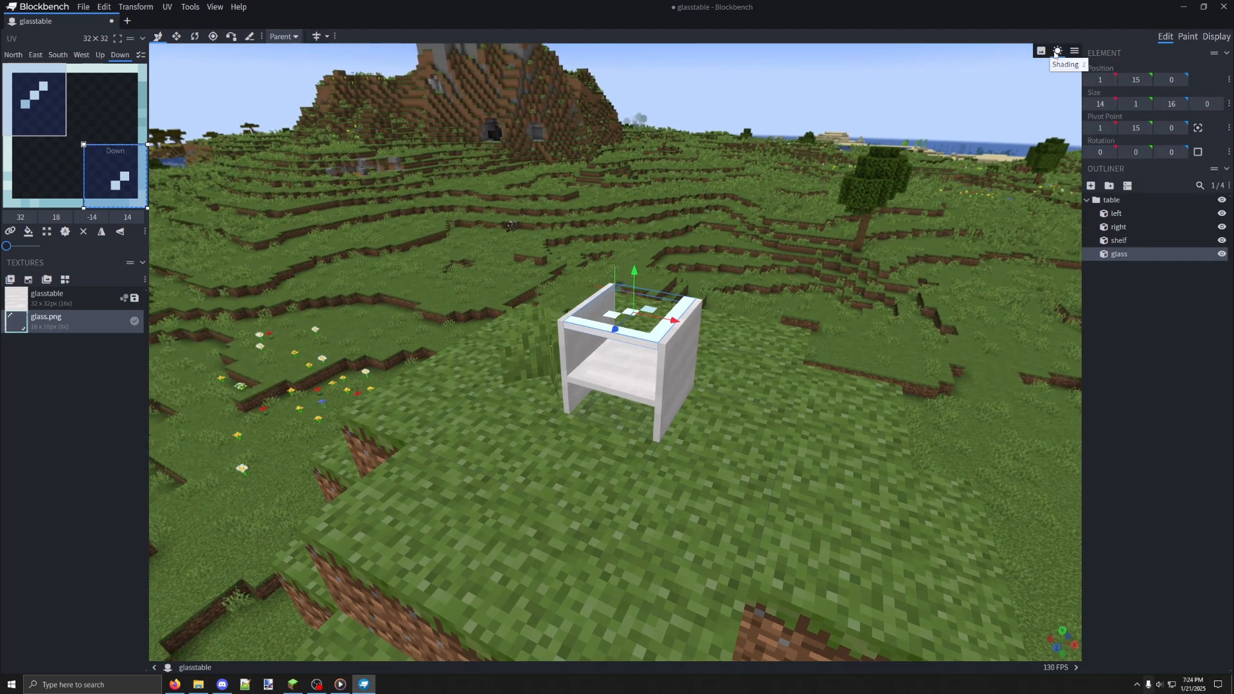
Turn the preview shading off and back on to compare the table's appearance
click(1057, 51)
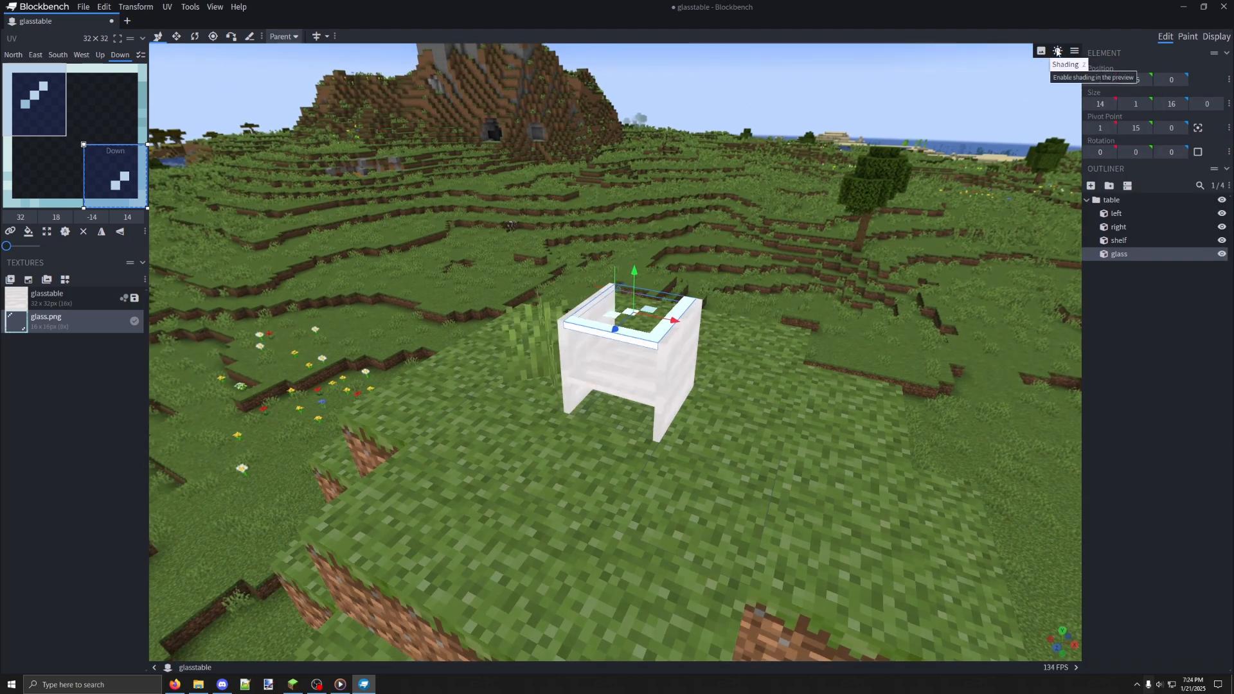
click(1058, 51)
mouse_move(902, 202)
mouse_down()
mouse_move(600, 187)
mouse_move(955, 207)
mouse_move(765, 190)
mouse_move(660, 216)
mouse_move(547, 206)
mouse_move(759, 190)
mouse_move(707, 209)
mouse_up()
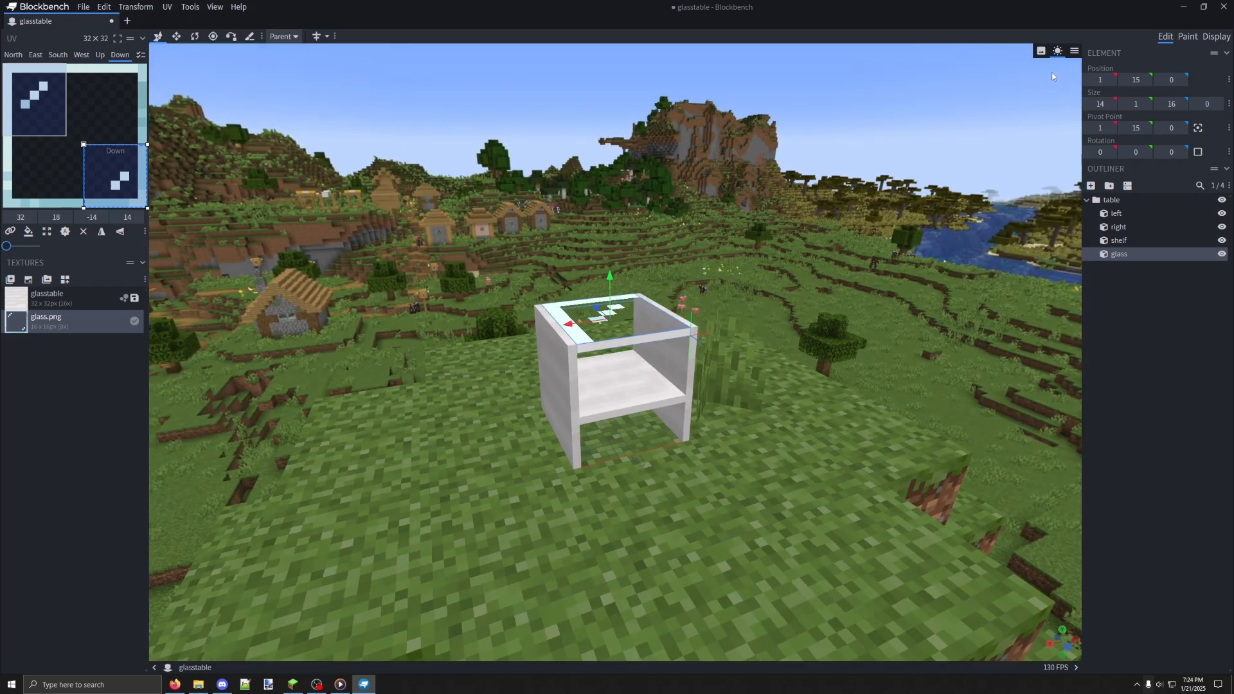
Capture a screenshot of the model in the Plains scene and dismiss it without saving
click(1074, 51)
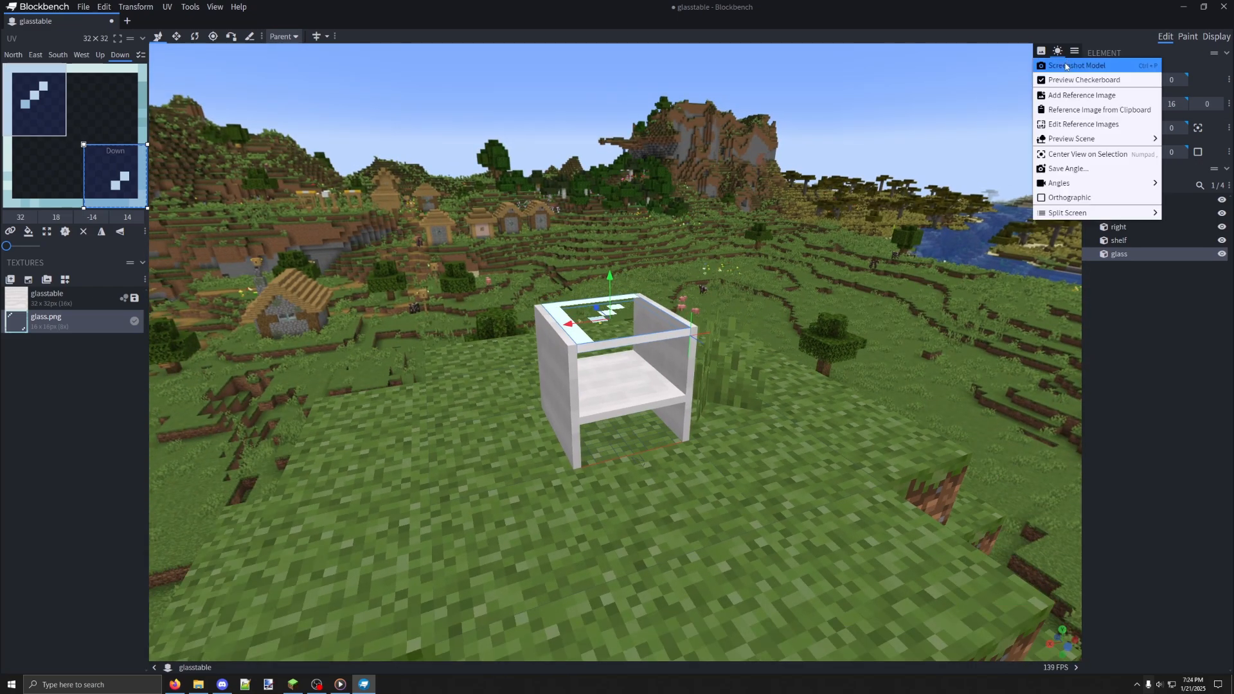
click(1069, 65)
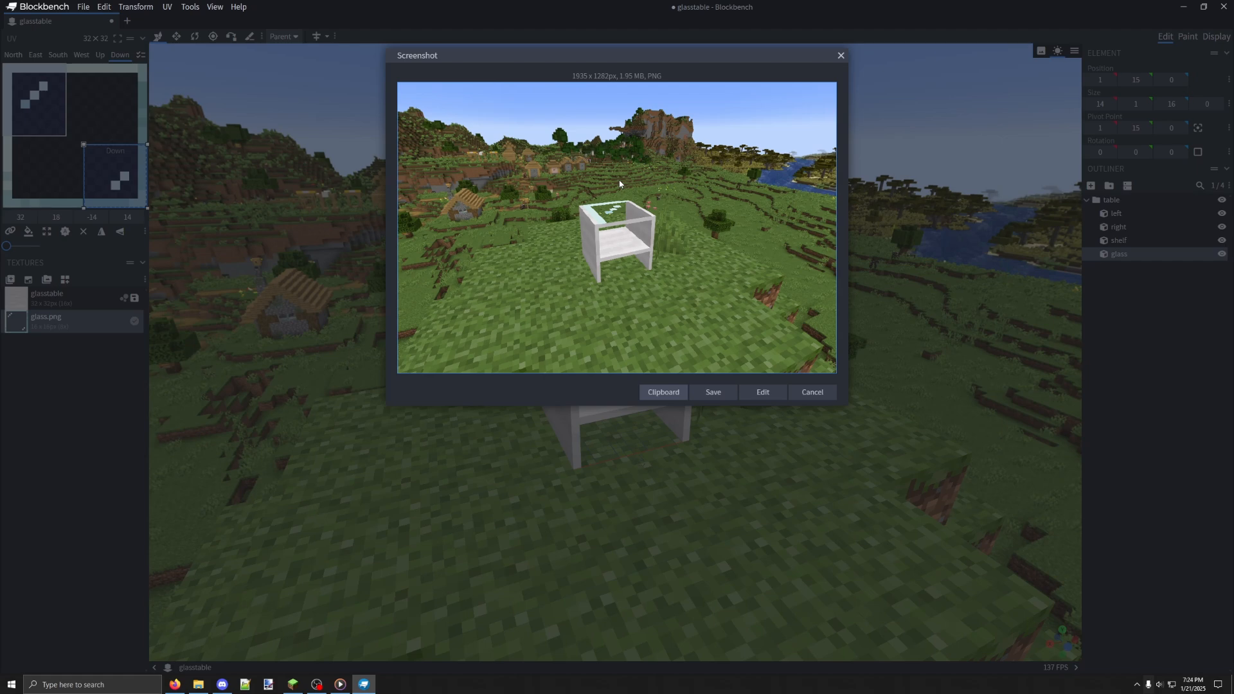
click(811, 393)
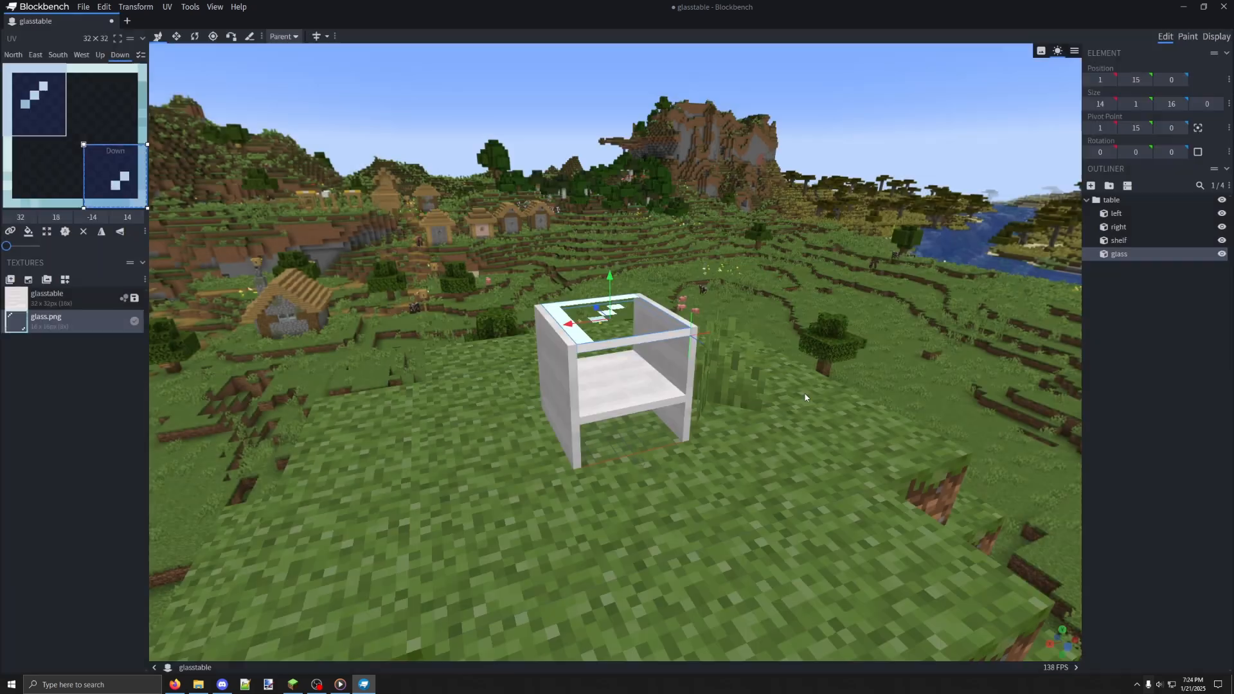
Hide the grids in the preview scene
click(1075, 51)
mouse_move(1072, 140)
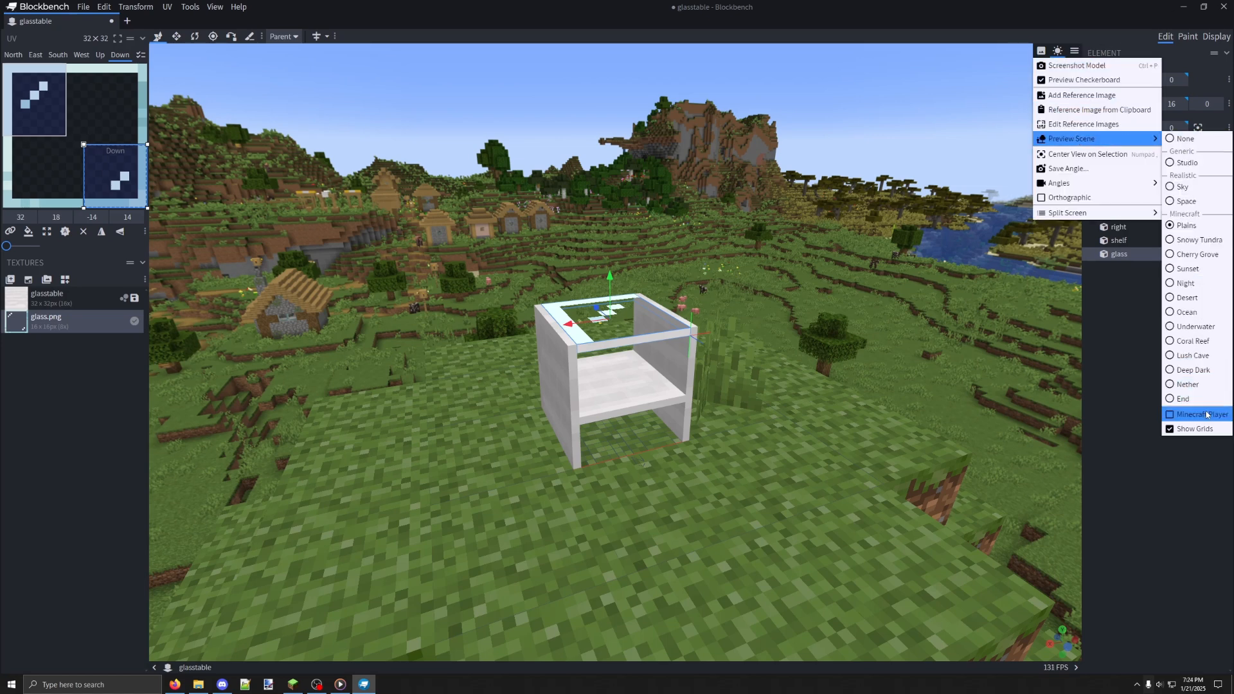
click(1200, 433)
drag(660, 312, 1059, 86)
Show the Minecraft Player beside the table in the preview scene to judge its scale
click(1073, 54)
mouse_move(1150, 139)
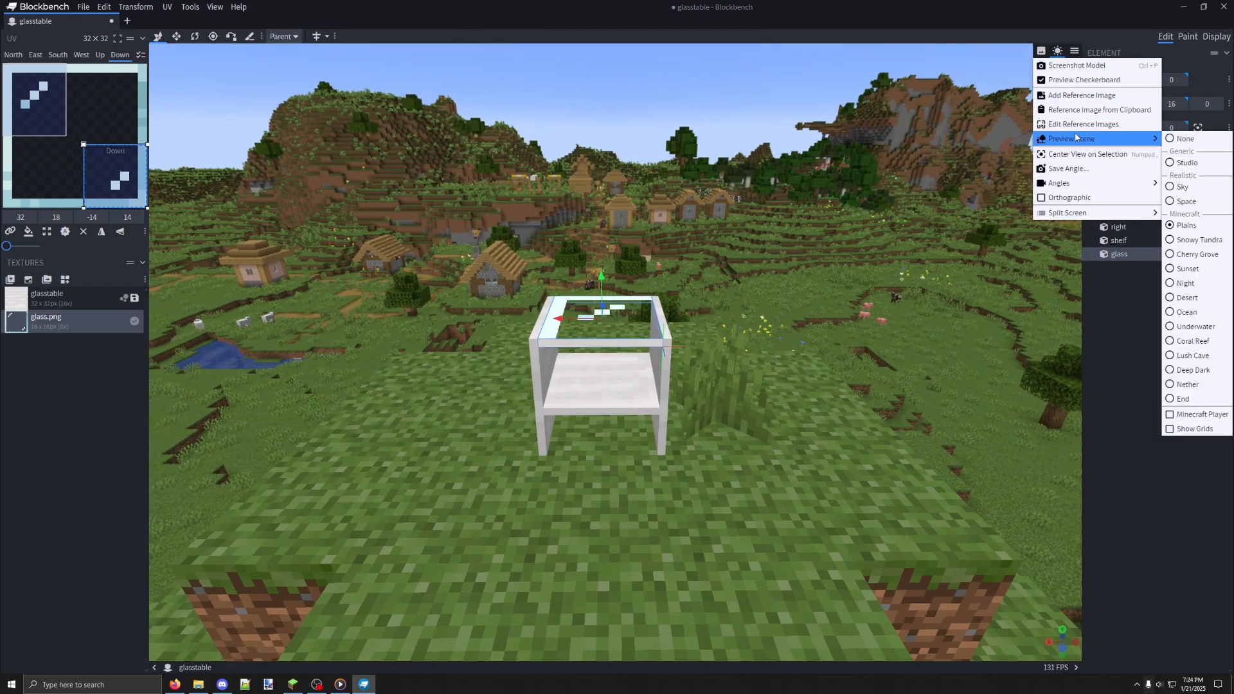
click(1184, 416)
drag(449, 218, 558, 277)
mouse_move(561, 334)
mouse_down()
mouse_move(479, 344)
mouse_move(568, 343)
mouse_up()
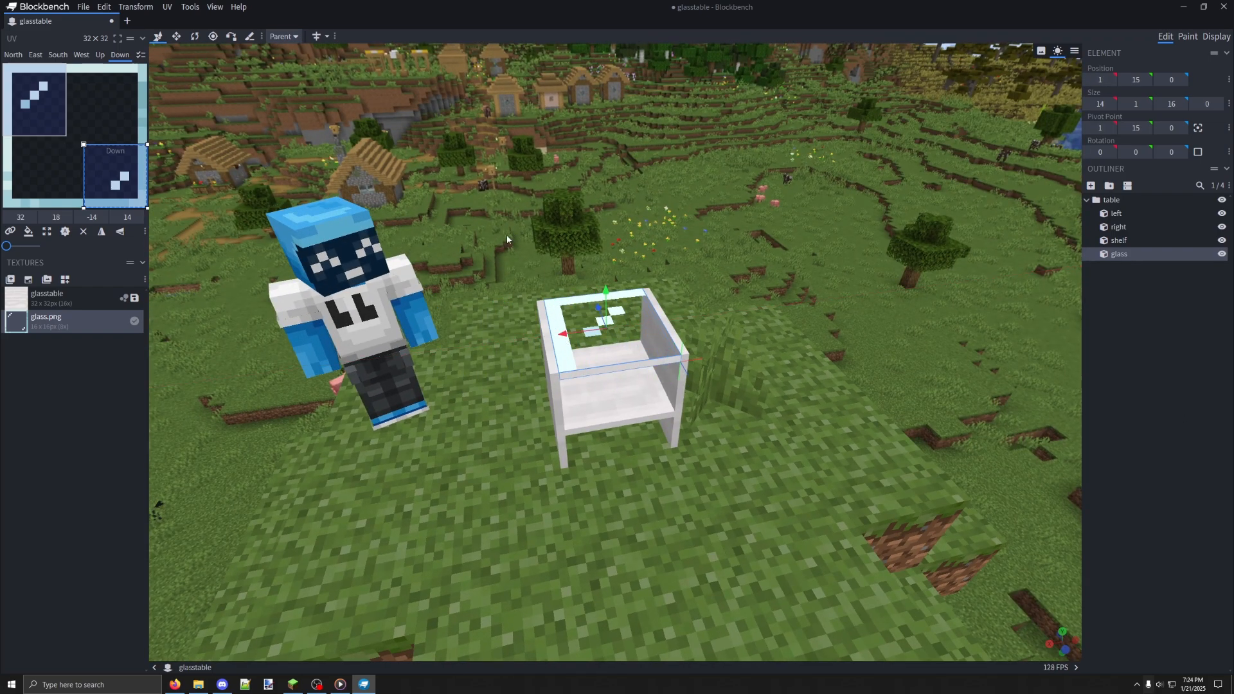
Move all four table elements together 6 units along the positive X axis, closer to the player
ctrl+drag(498, 225, 709, 458)
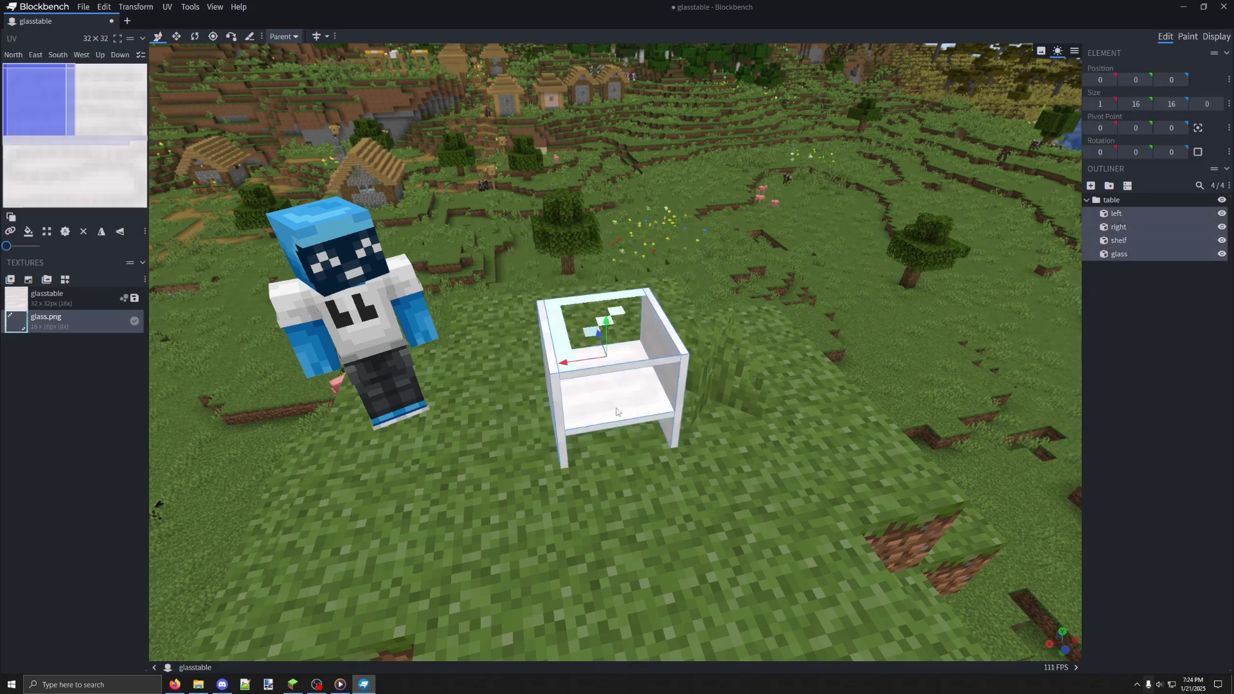
drag(563, 361, 331, 392)
drag(627, 299, 507, 345)
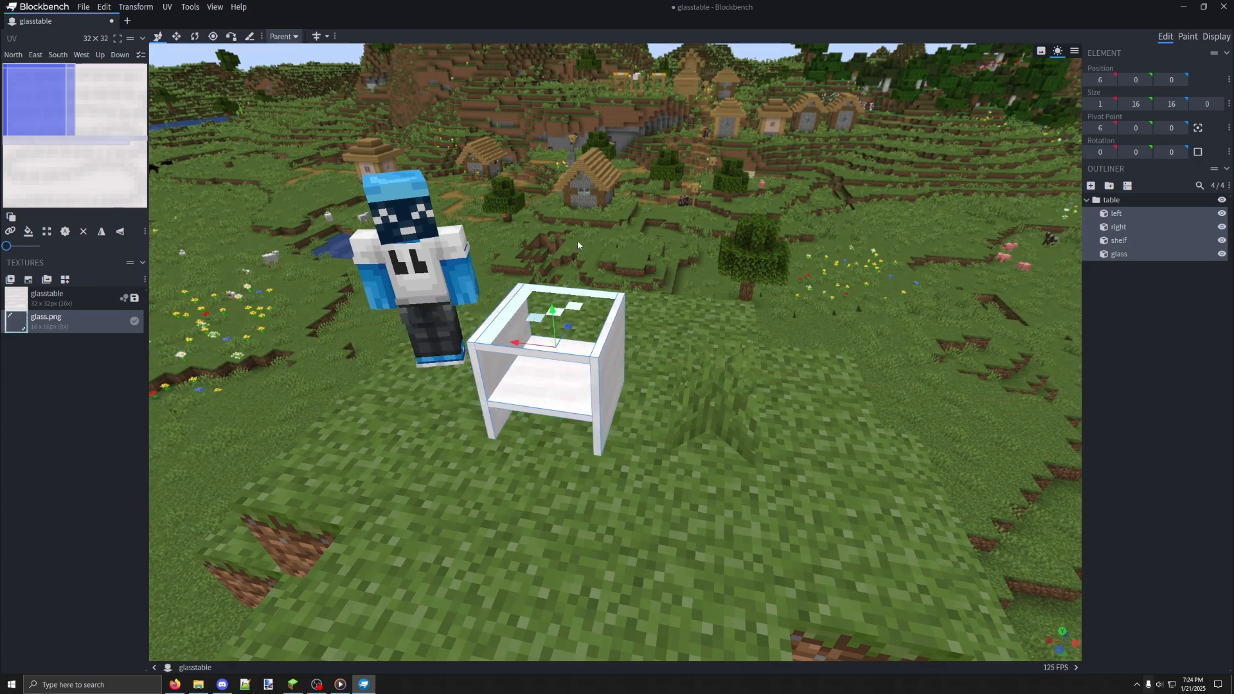
drag(577, 240, 683, 260)
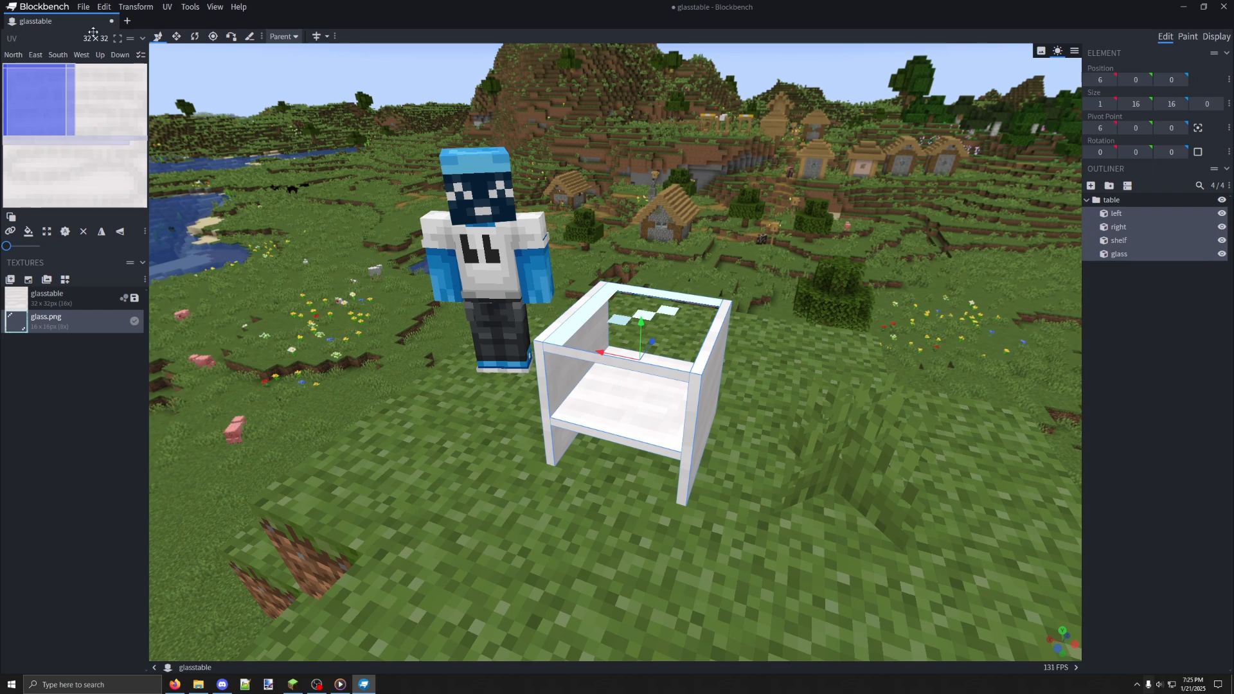
Save the project as glasstable.bbmodel in the Furniture folder
click(82, 9)
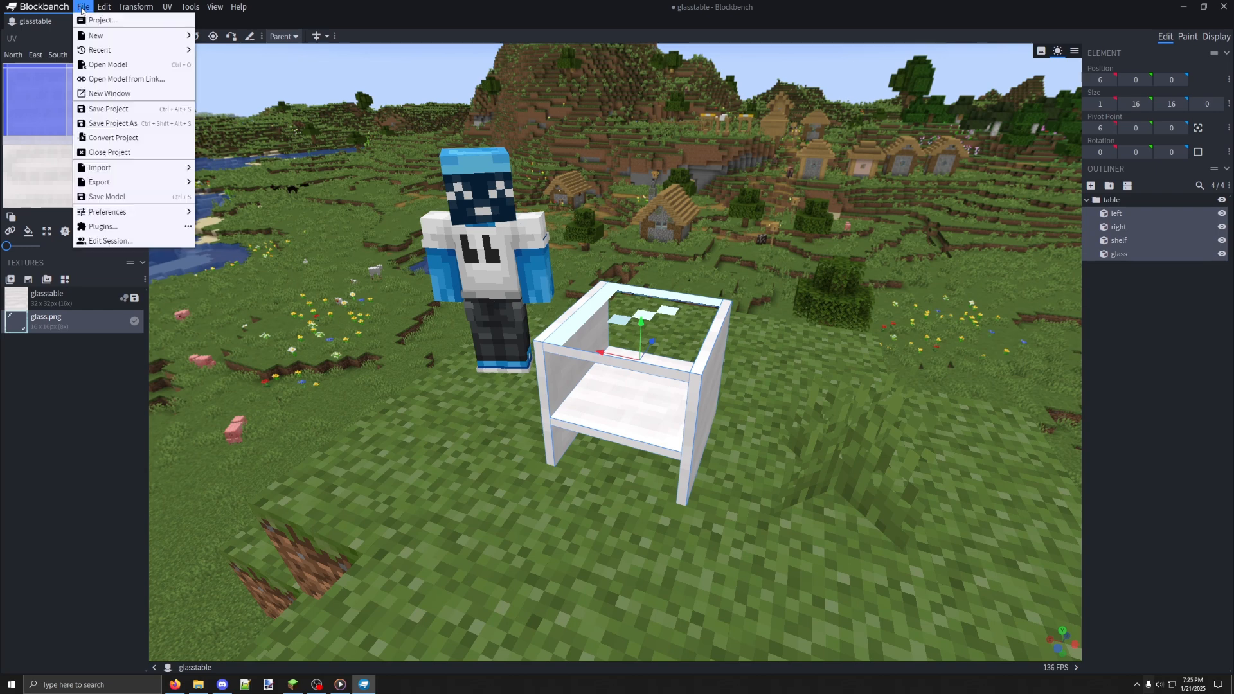
click(119, 123)
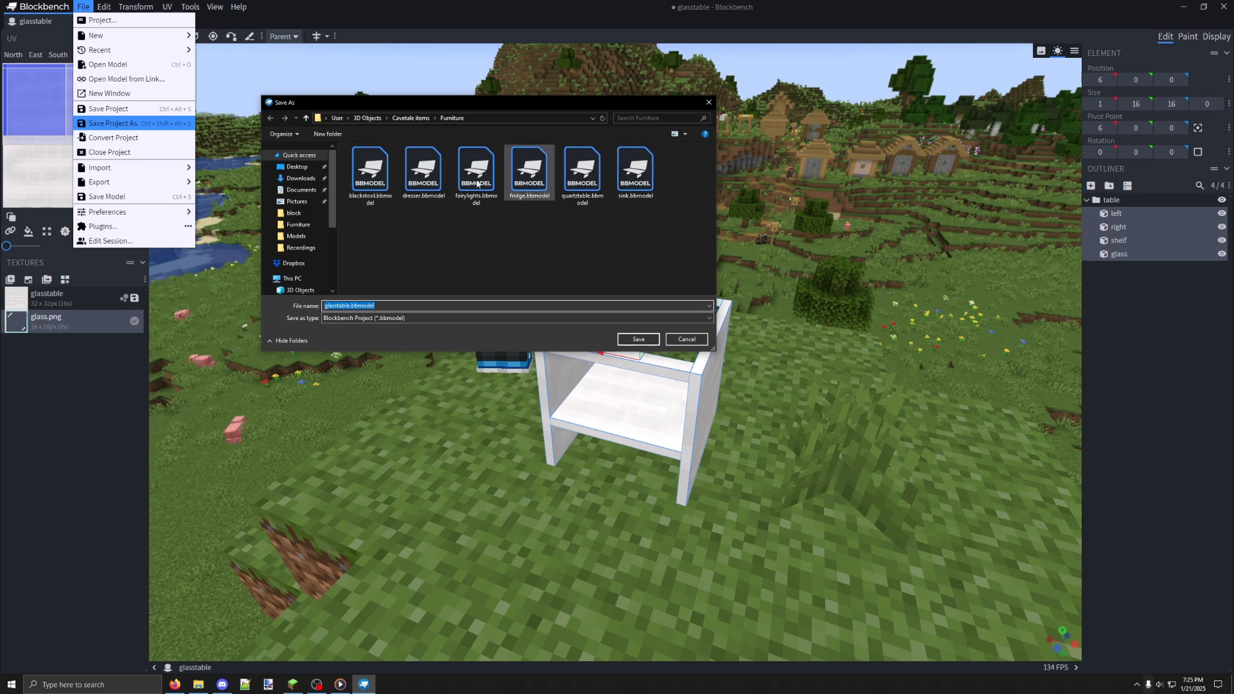
click(643, 339)
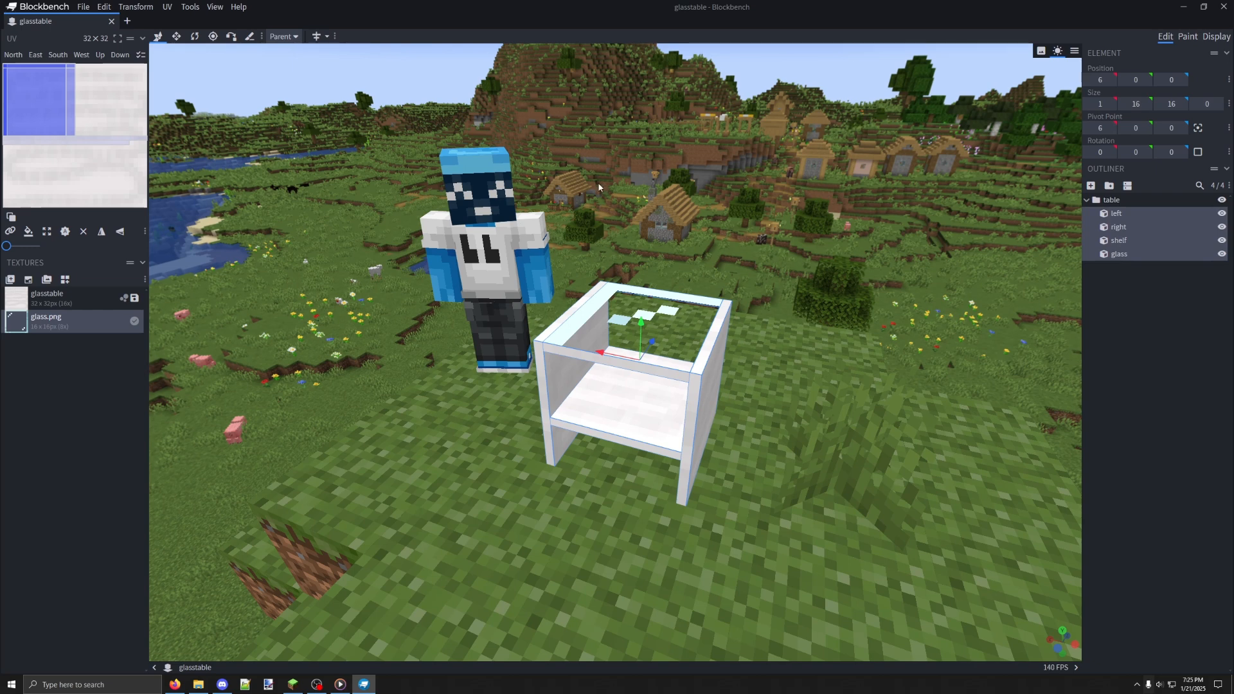
Examine the export formats available for the finished table model
click(82, 8)
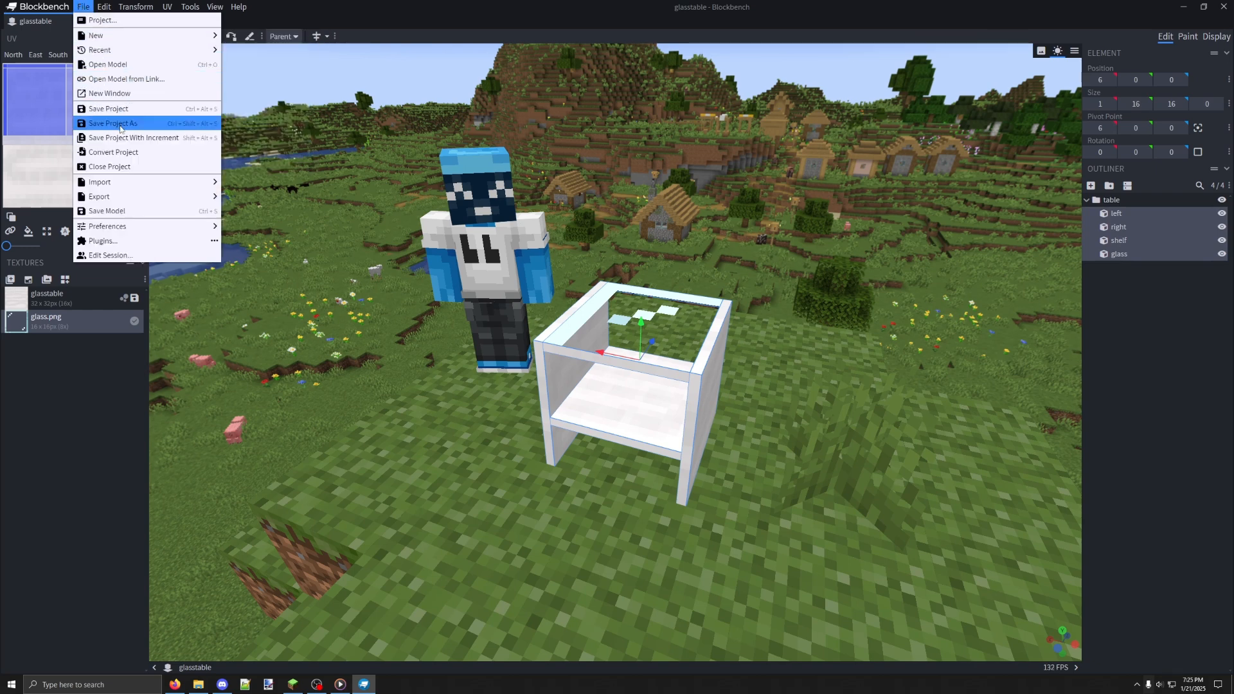
mouse_move(142, 196)
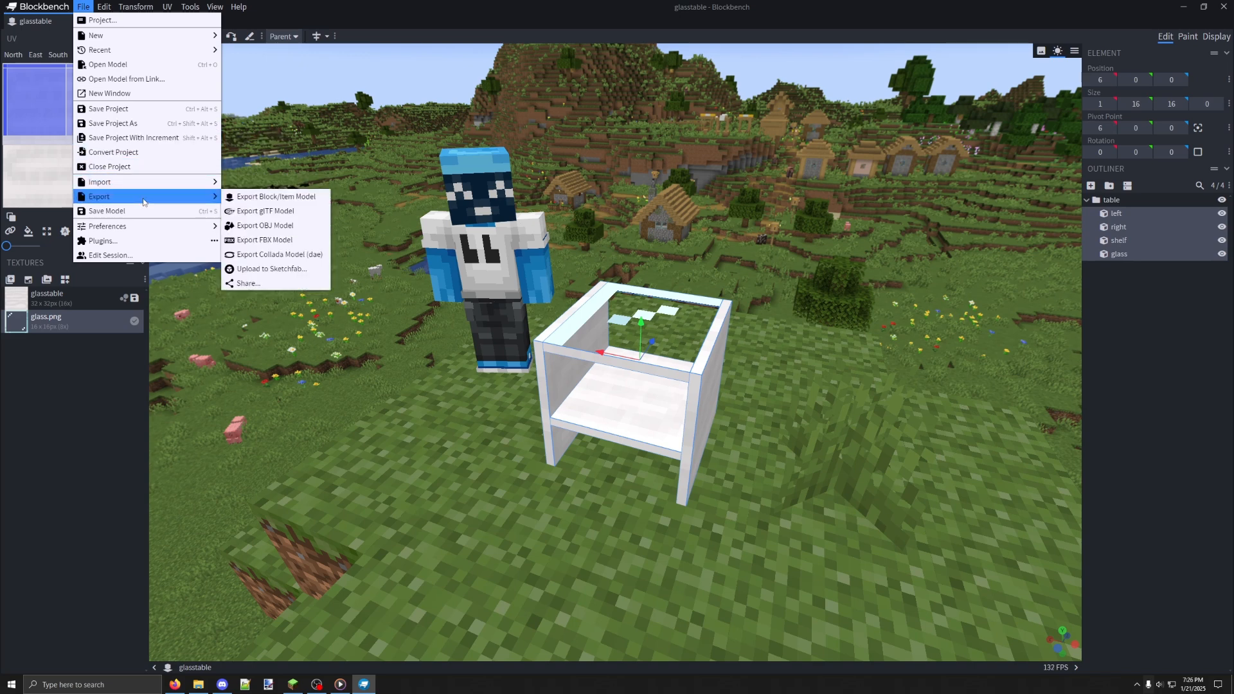
click(441, 430)
drag(441, 429, 503, 413)
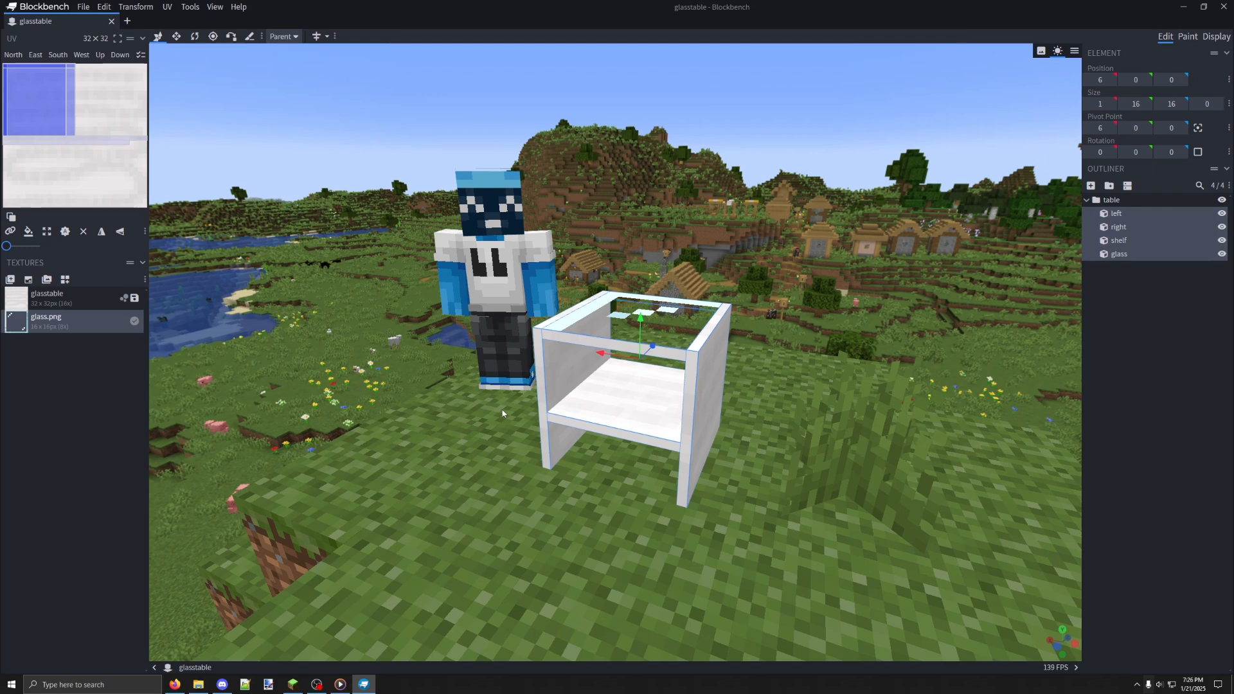
drag(444, 425, 458, 427)
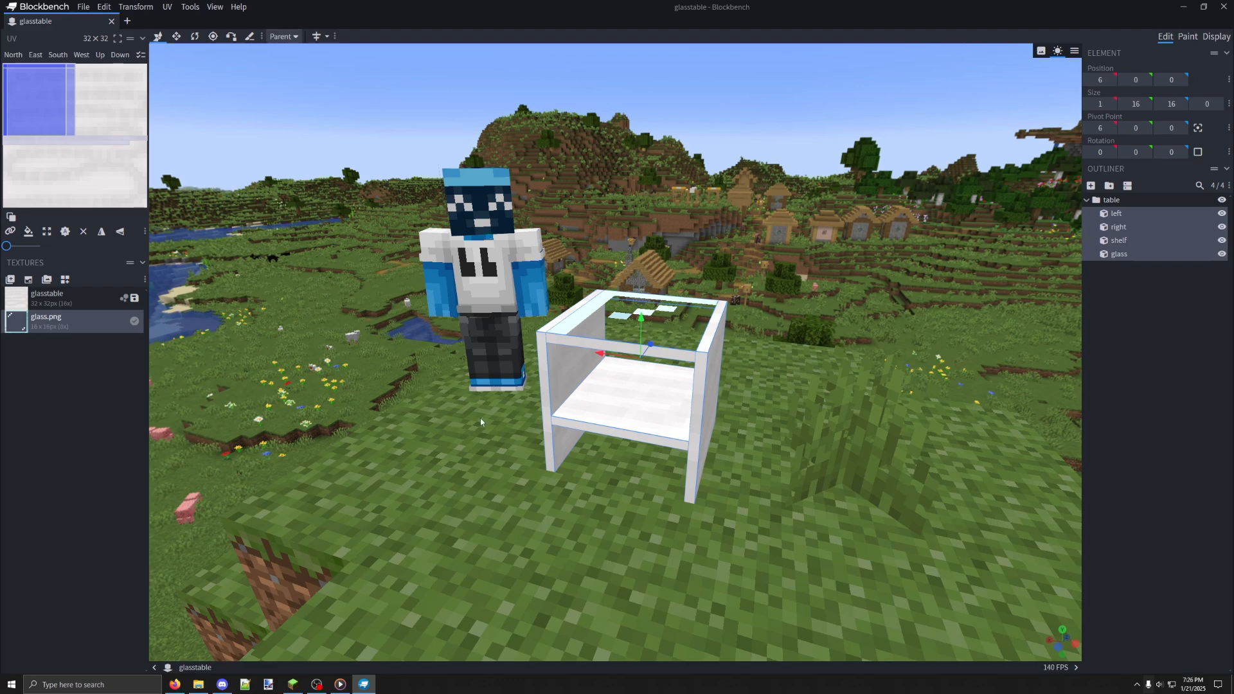
drag(758, 244, 432, 242)
drag(790, 257, 550, 264)
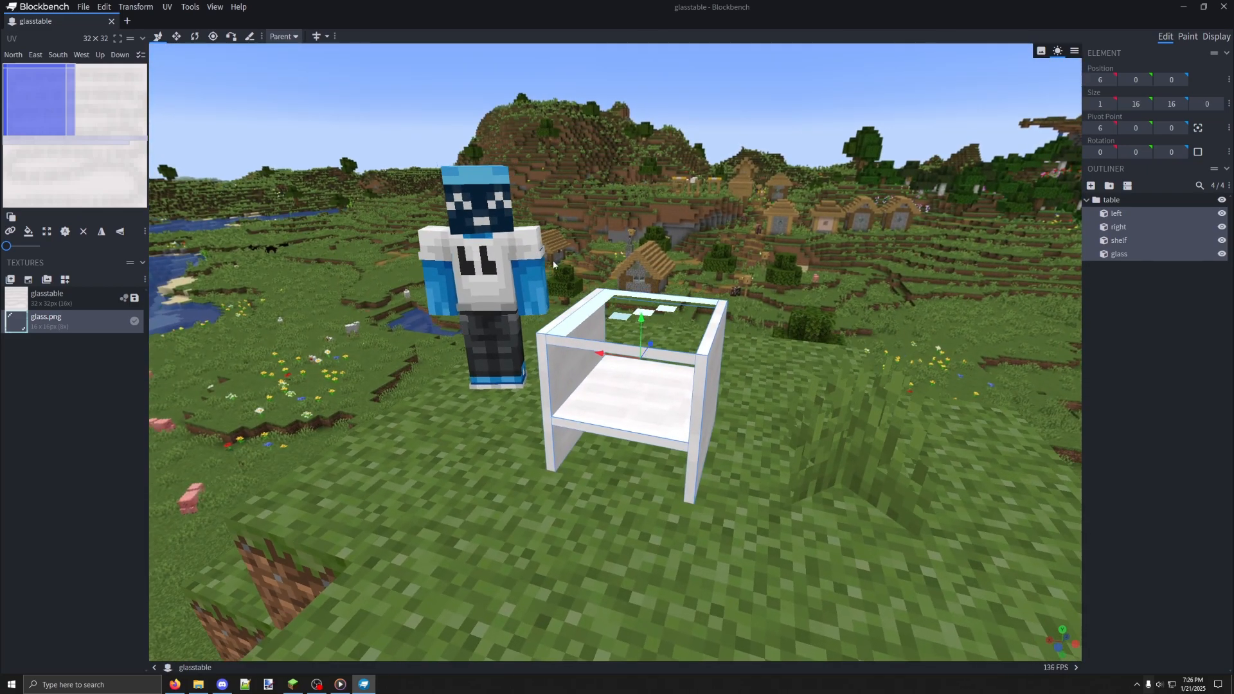